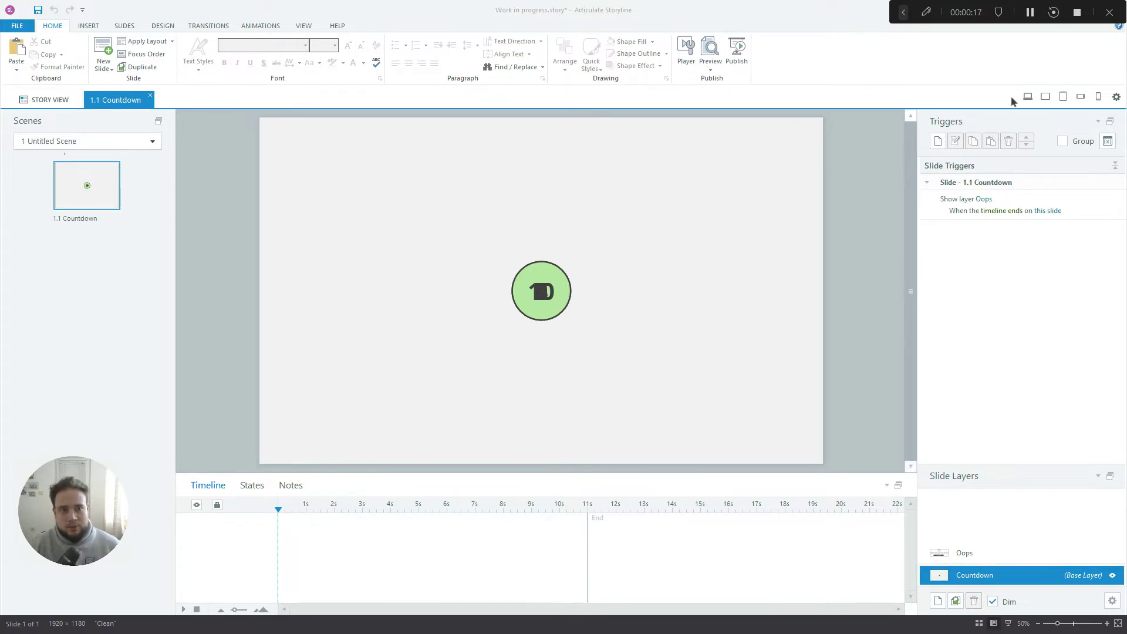
Preview the countdown slide until the 'Oops! You ran out of time.' message shows, then close the preview.
left_click(714, 51)
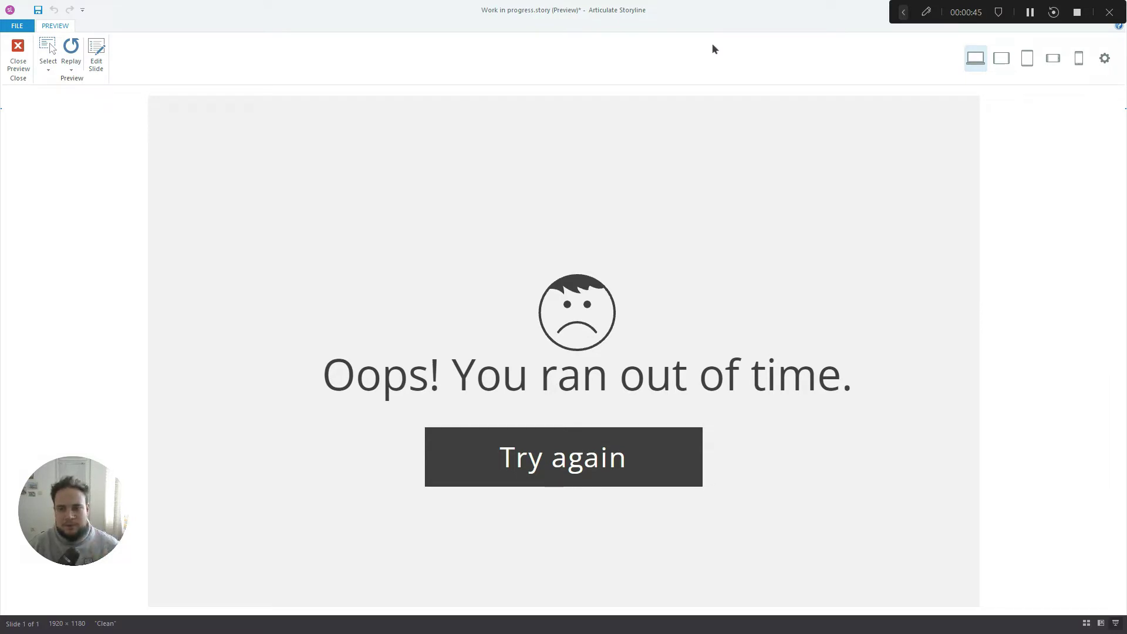
left_click(19, 60)
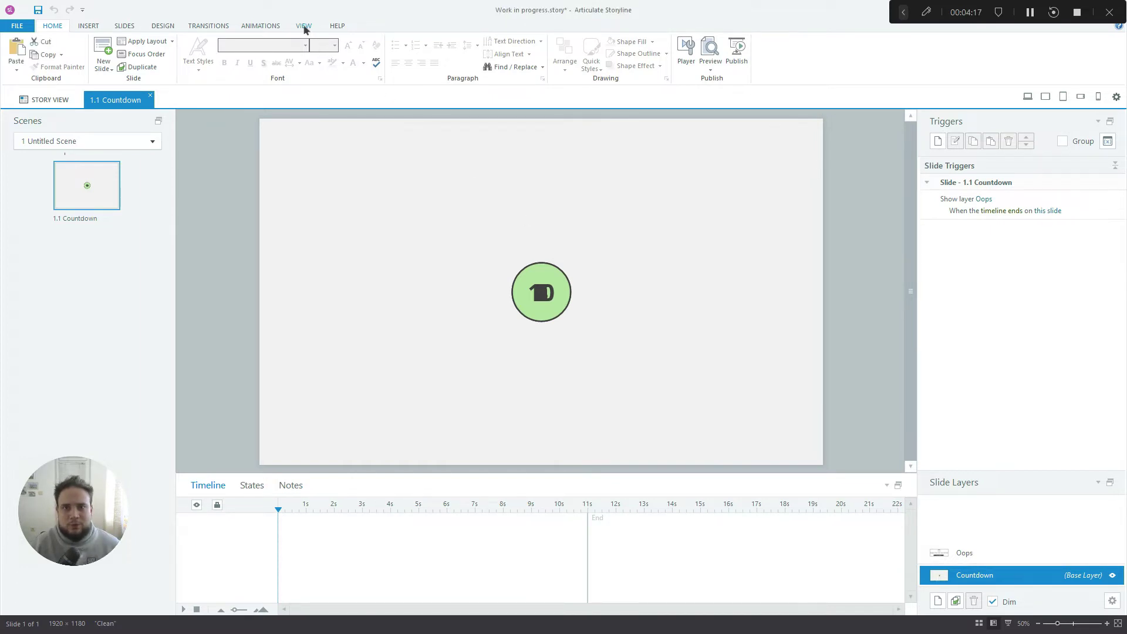
In Slide Master view, insert a new layout and delete its Slide Title placeholder.
left_click(304, 27)
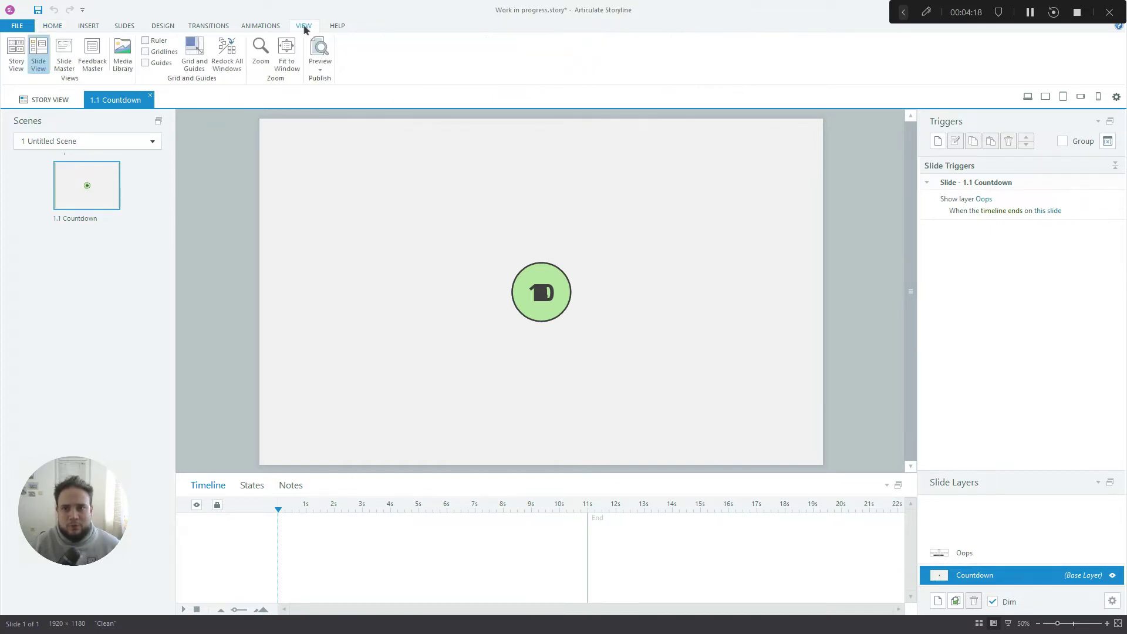
left_click(65, 50)
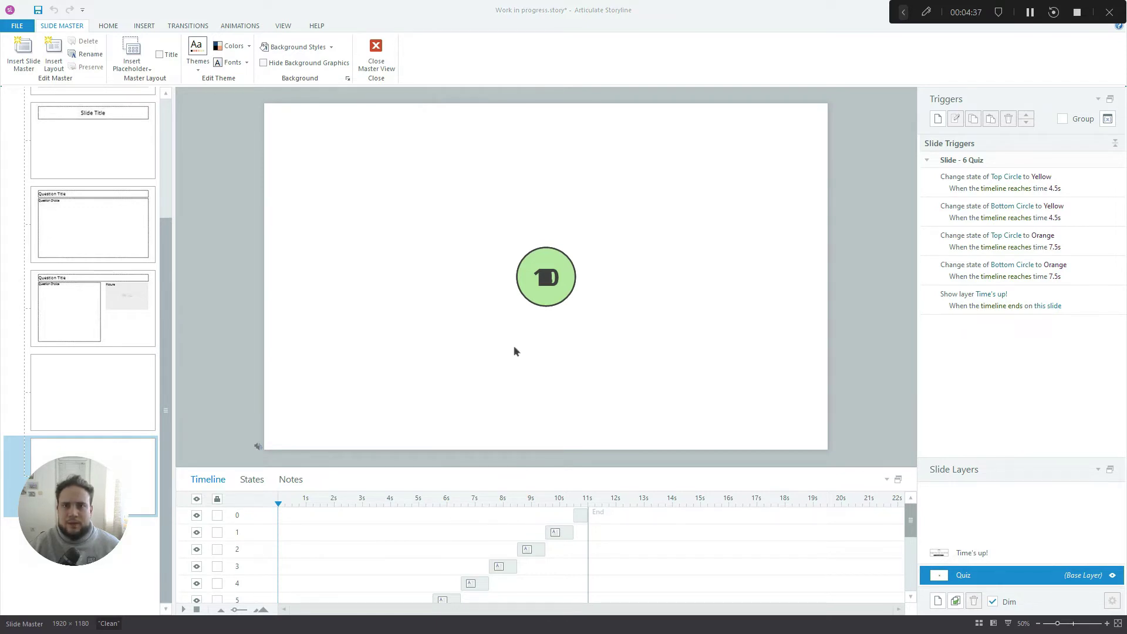
right_click(137, 559)
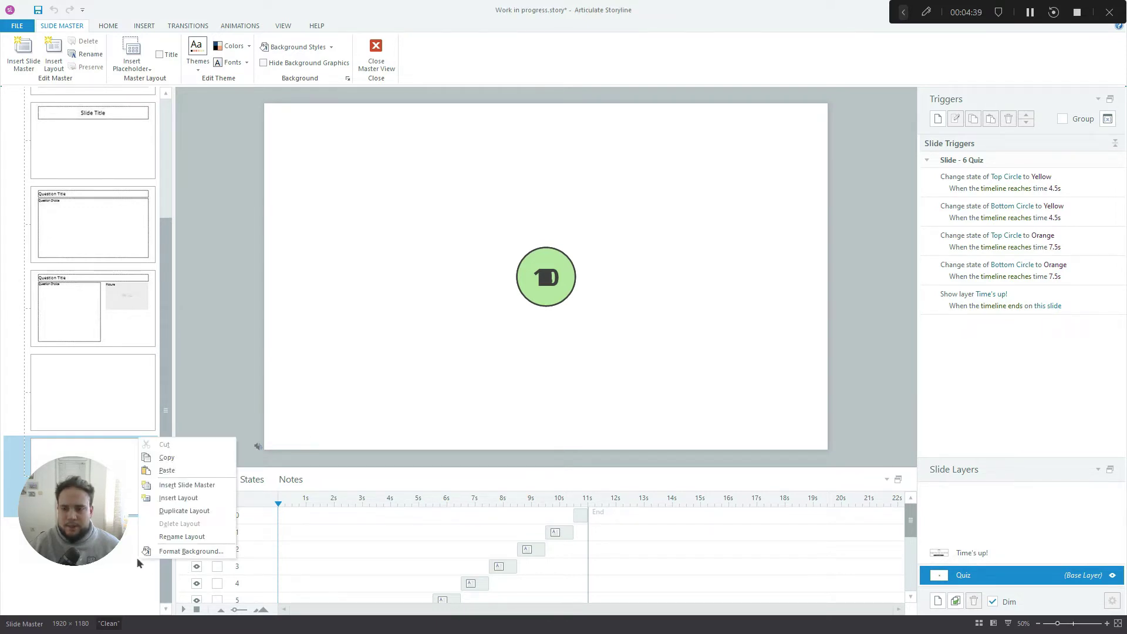
left_click(185, 503)
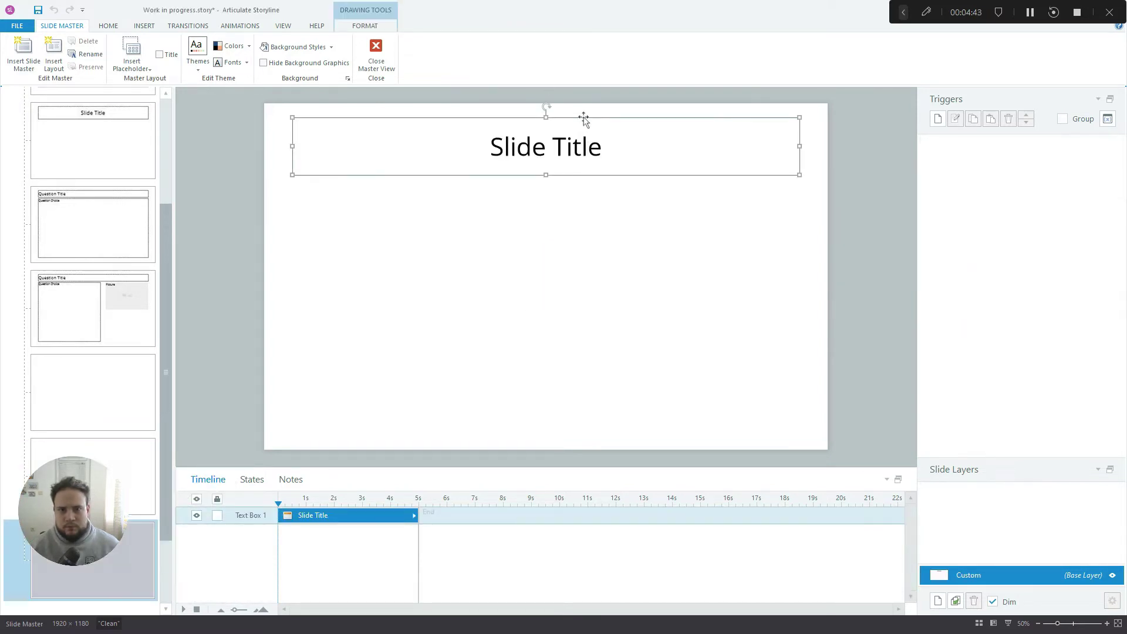
key("Delete")
Rename the new layout to 'Countdown Tutorial'.
right_click(133, 566)
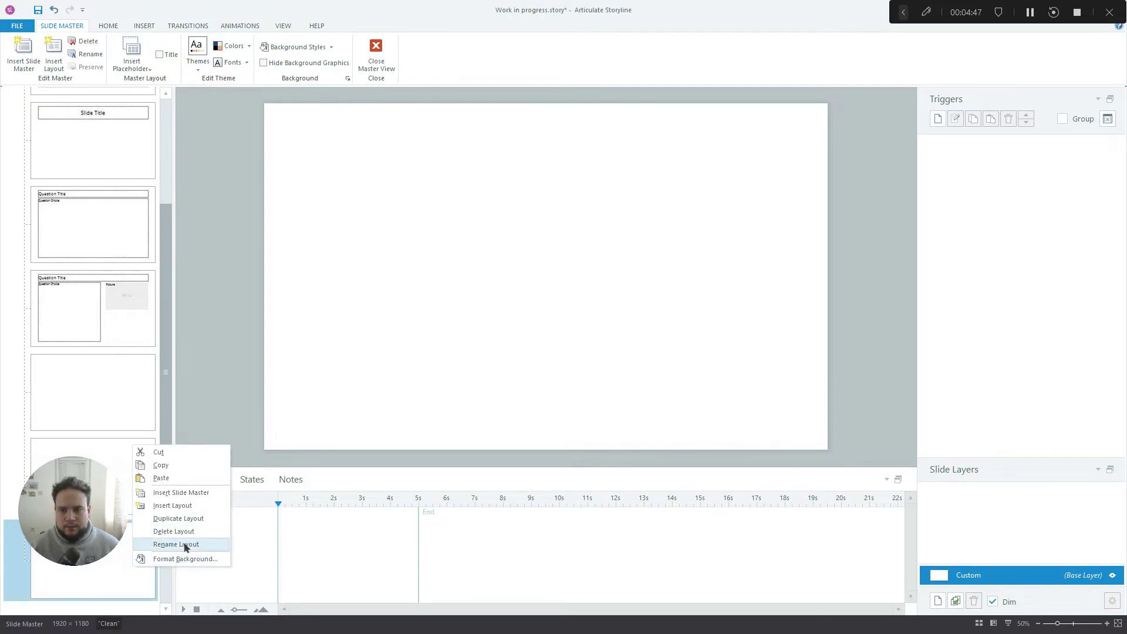
left_click(184, 545)
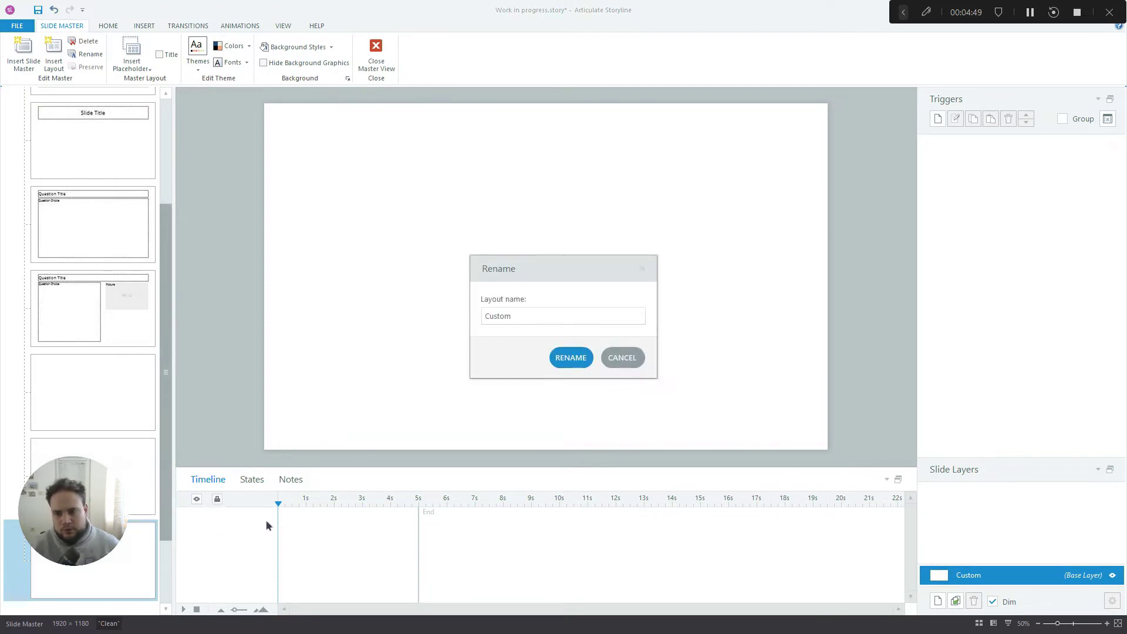
double_click(531, 315)
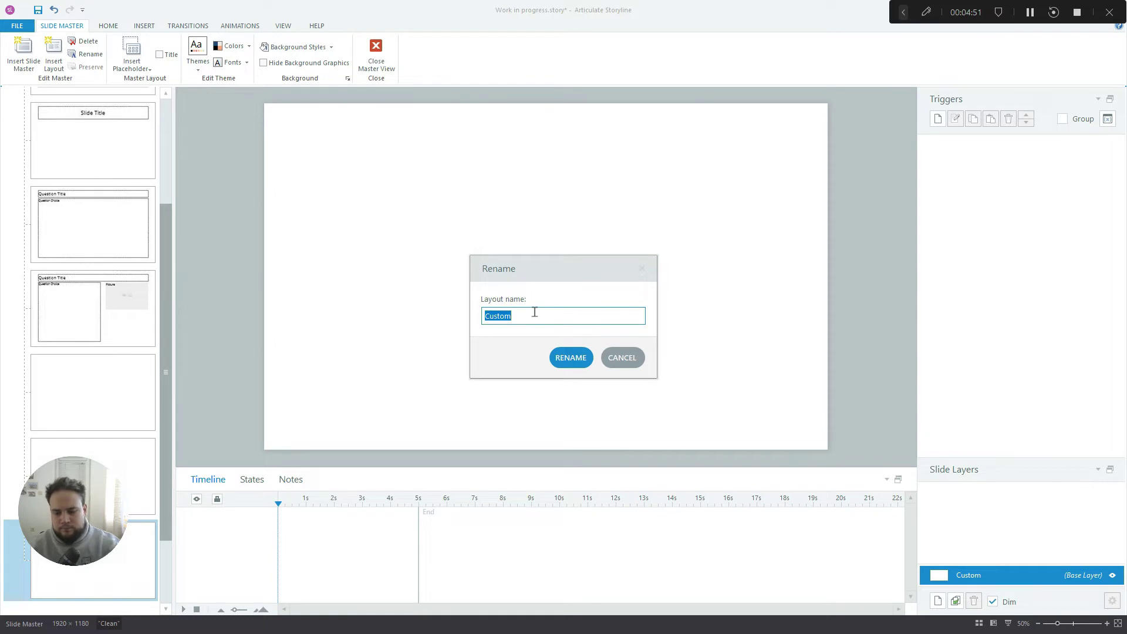
type("Count")
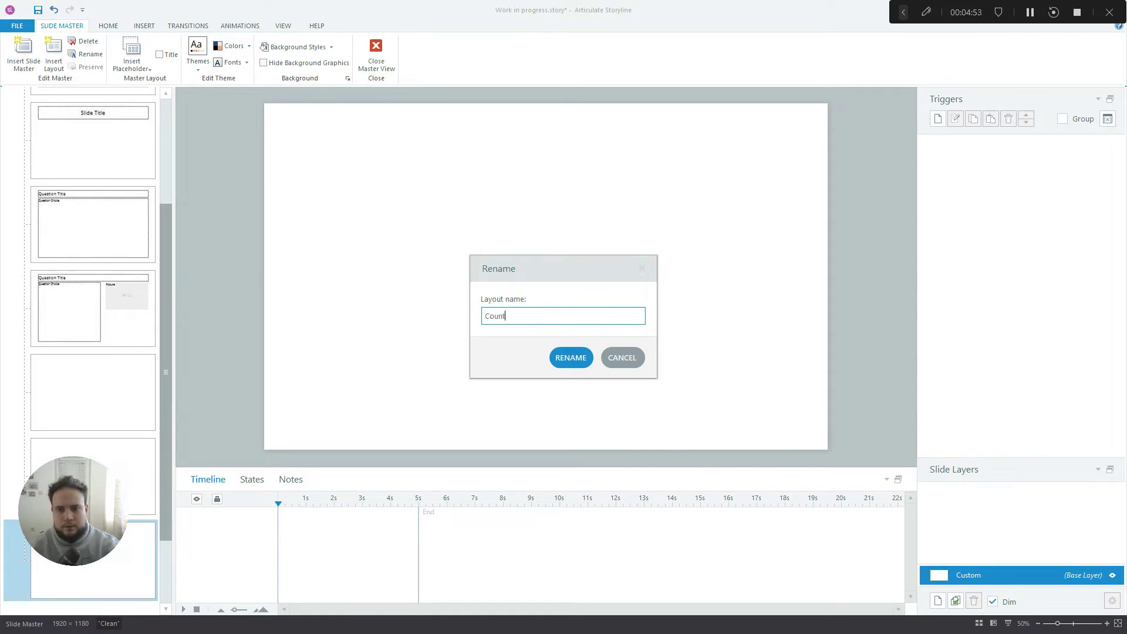
type("down Tutorial")
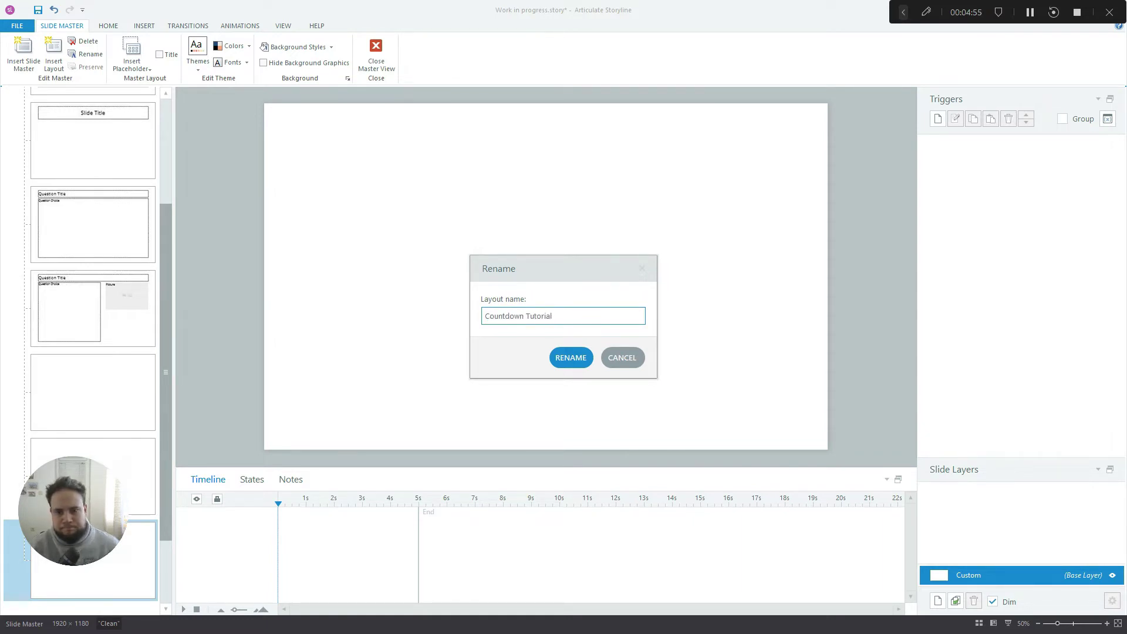
left_click(570, 357)
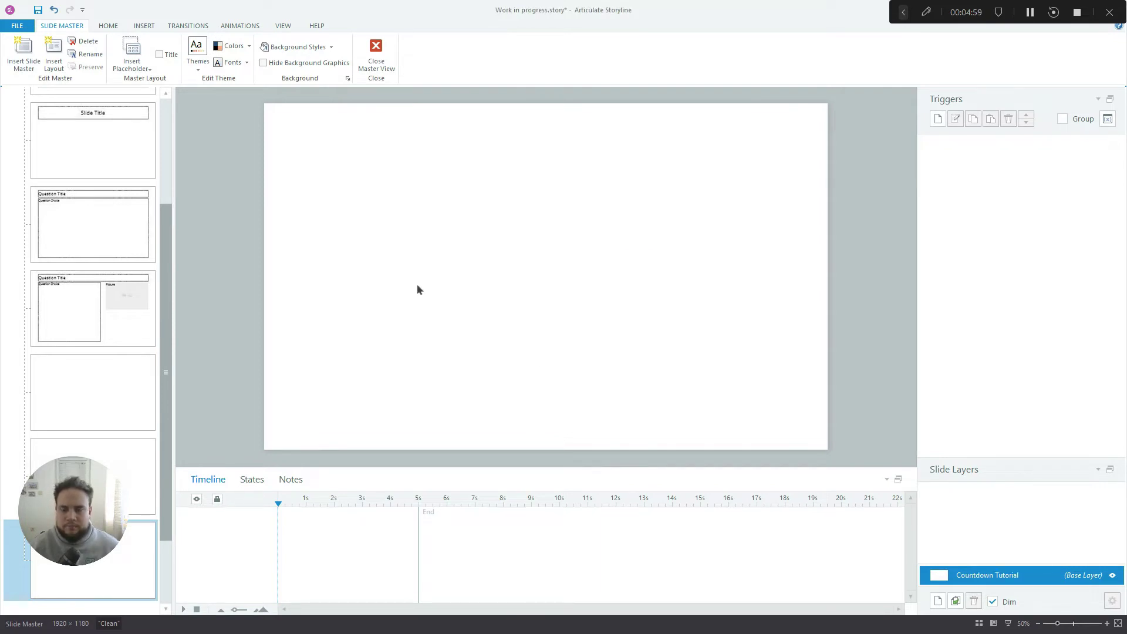
Draw an oval shape on the Countdown Tutorial layout.
left_click(141, 26)
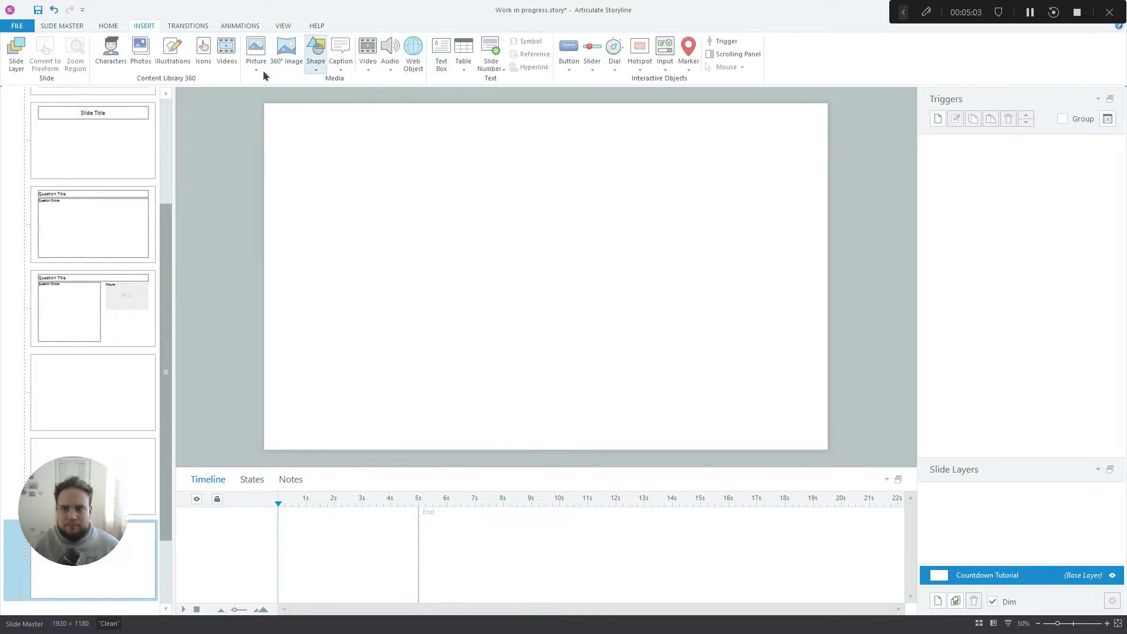
left_click(315, 70)
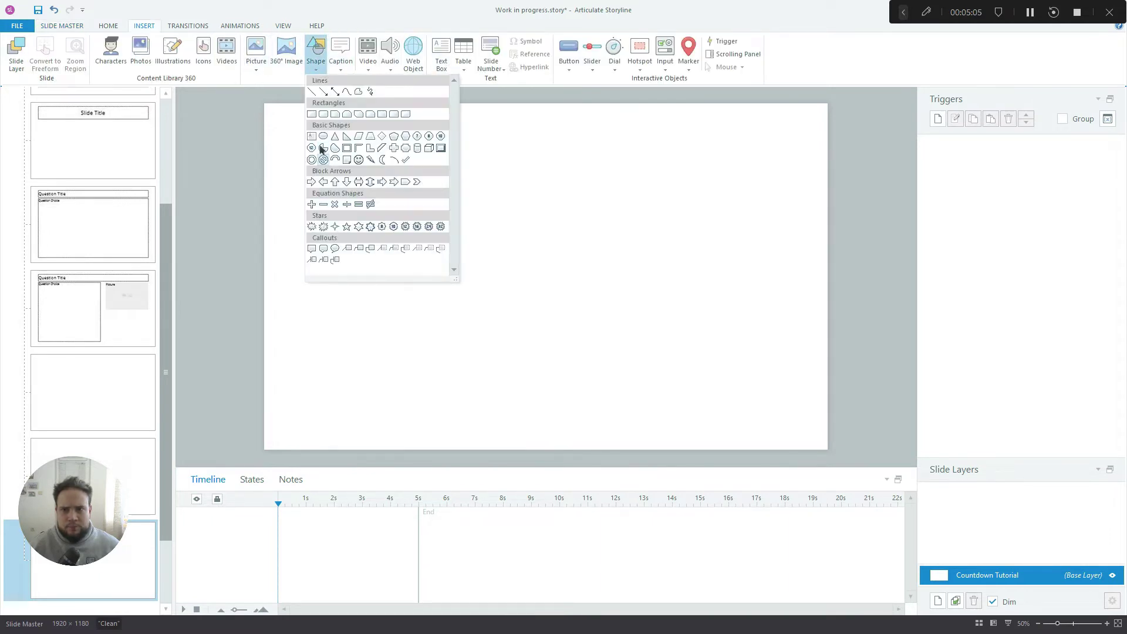
left_click(564, 231)
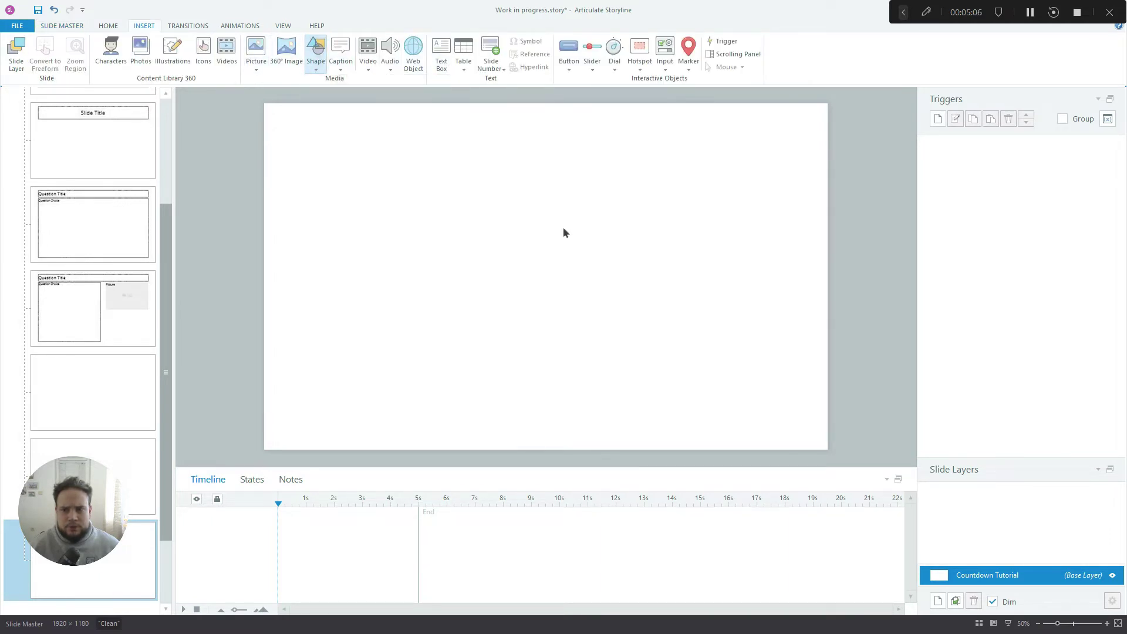
left_click(498, 226)
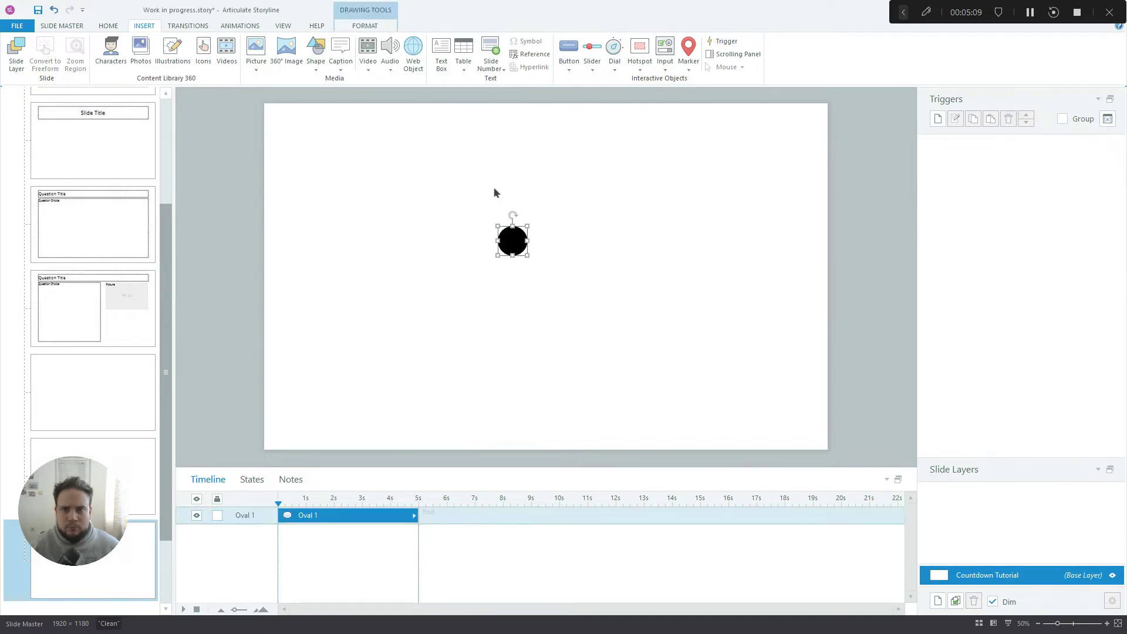
Set the circle's width and height to 200 px.
left_click(359, 27)
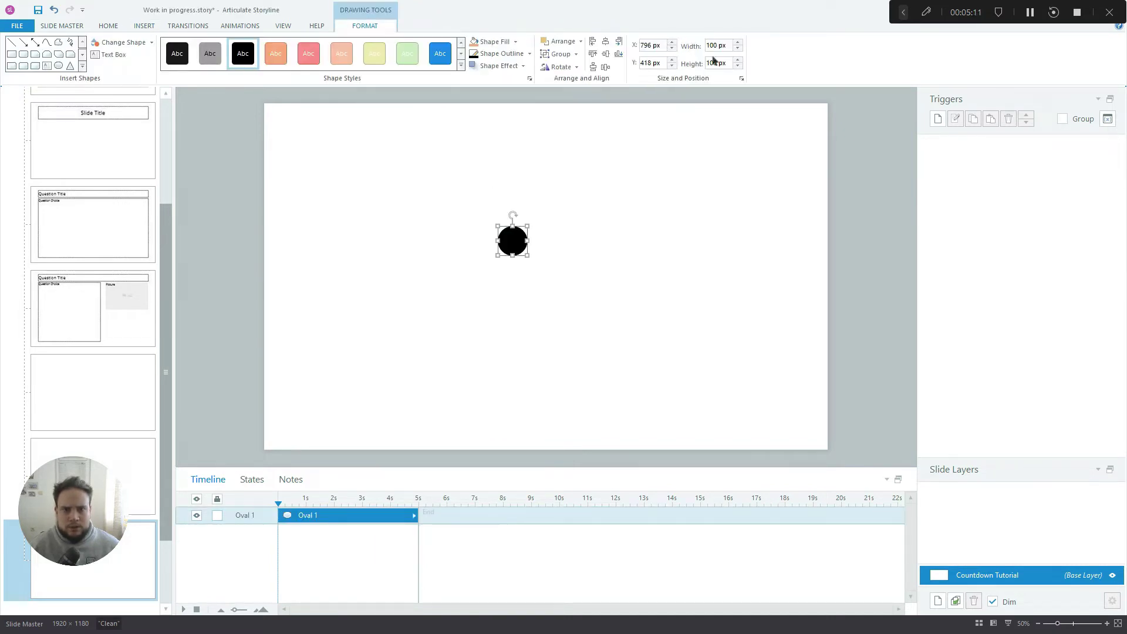
left_click(718, 45)
double_click(714, 45)
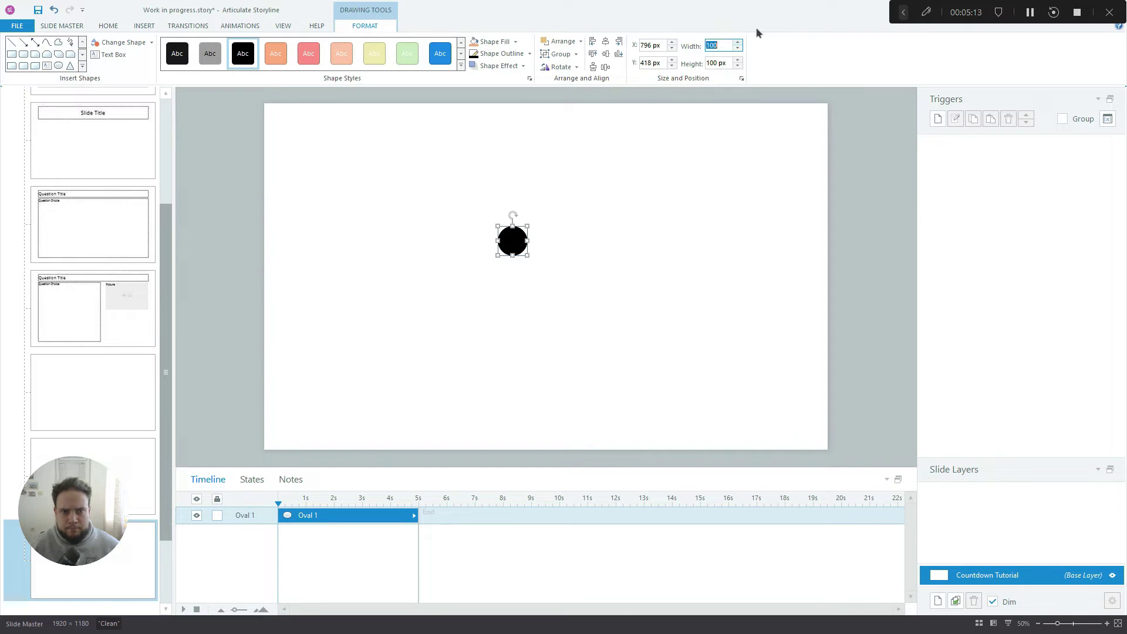
type("200")
key("Tab")
type("2")
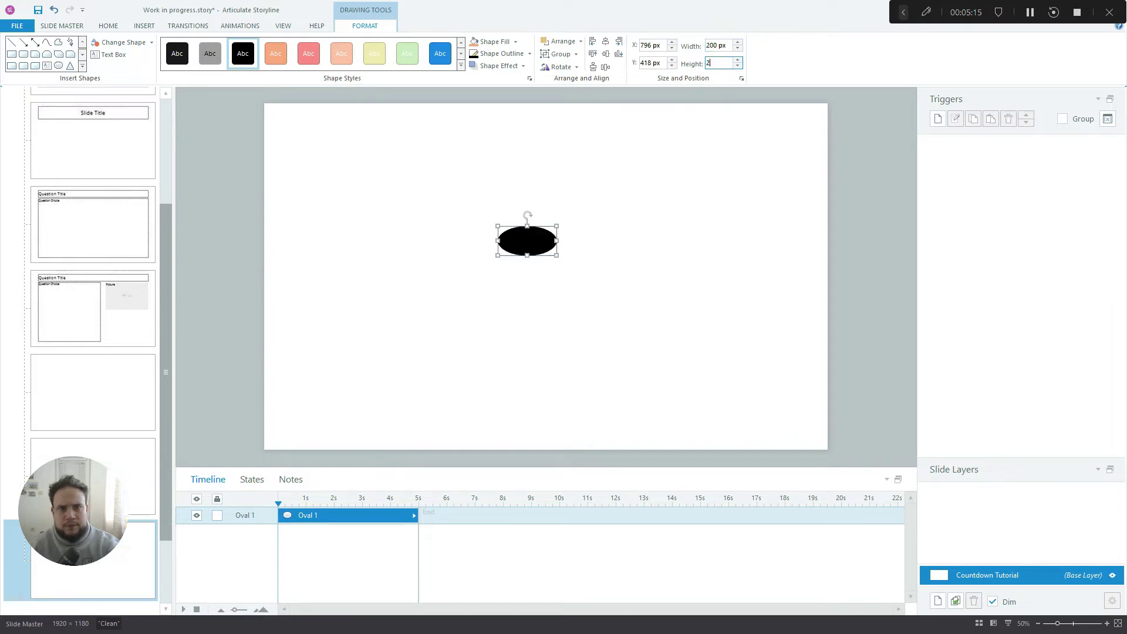
type("00")
key("Return")
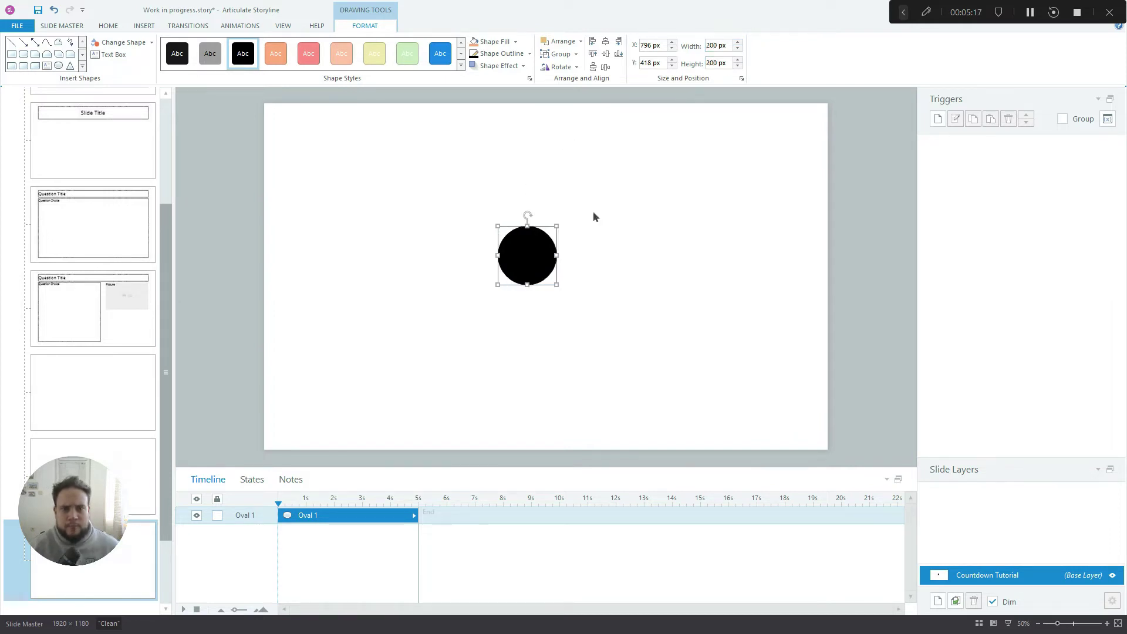
Centre the circle horizontally and vertically on the slide.
left_click(576, 239)
left_click_drag(492, 250, 538, 254)
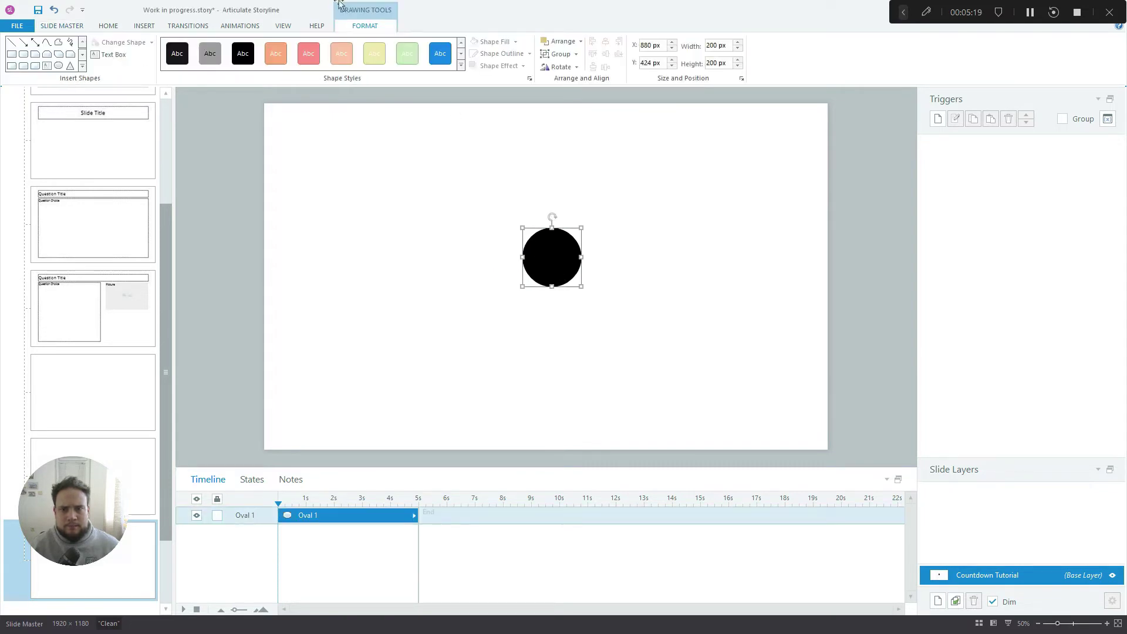
left_click(606, 42)
left_click(608, 53)
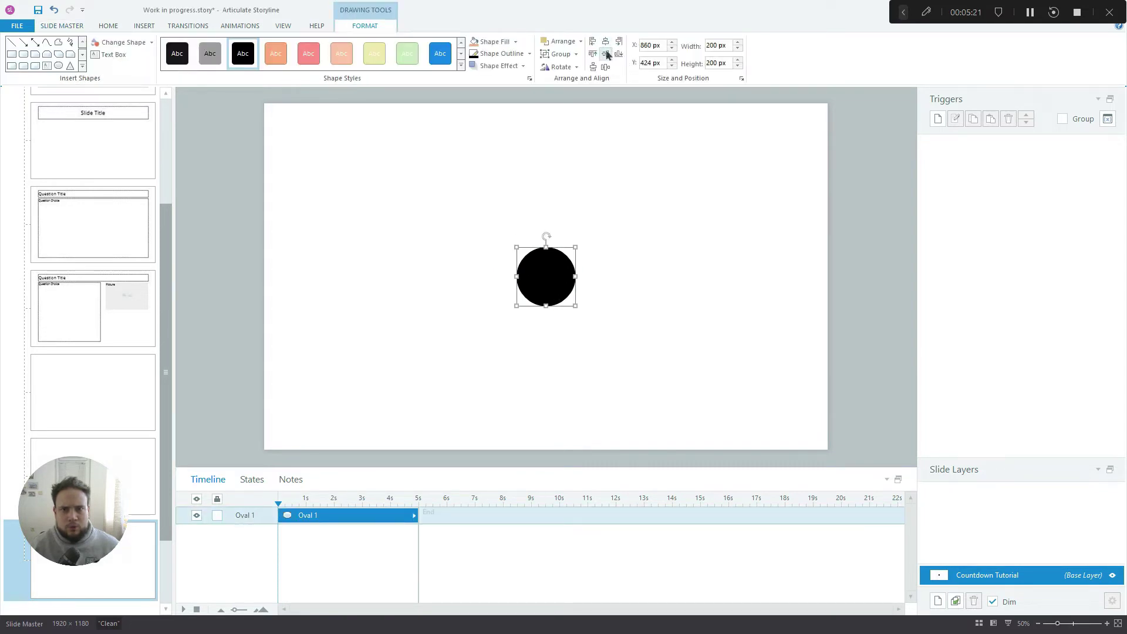
left_click(683, 201)
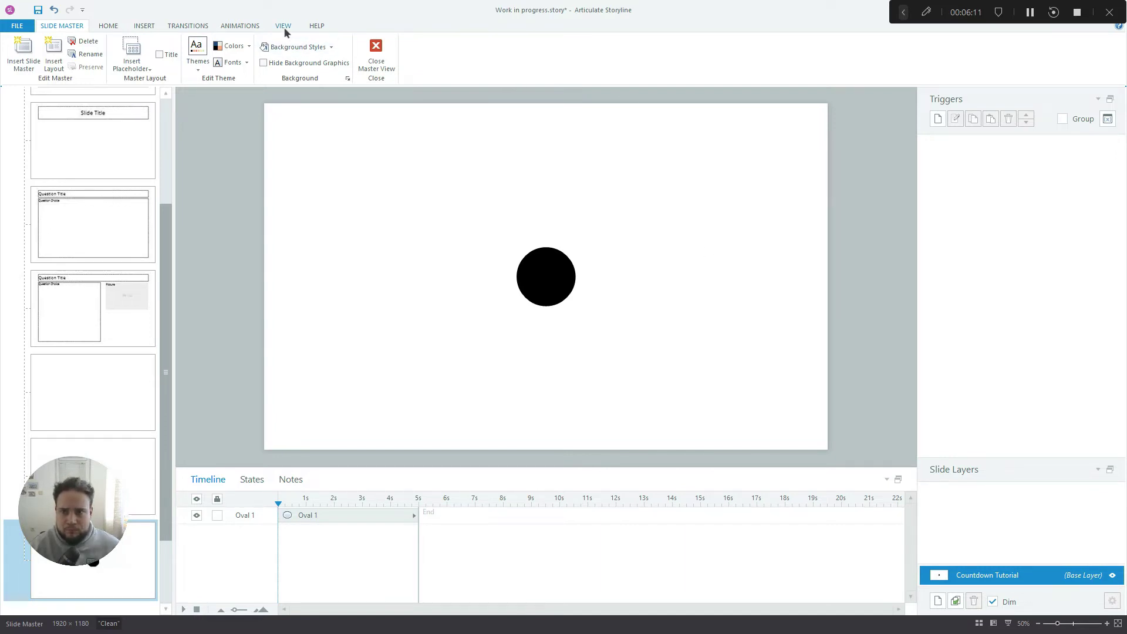
Fill the circle with light green.
left_click(541, 284)
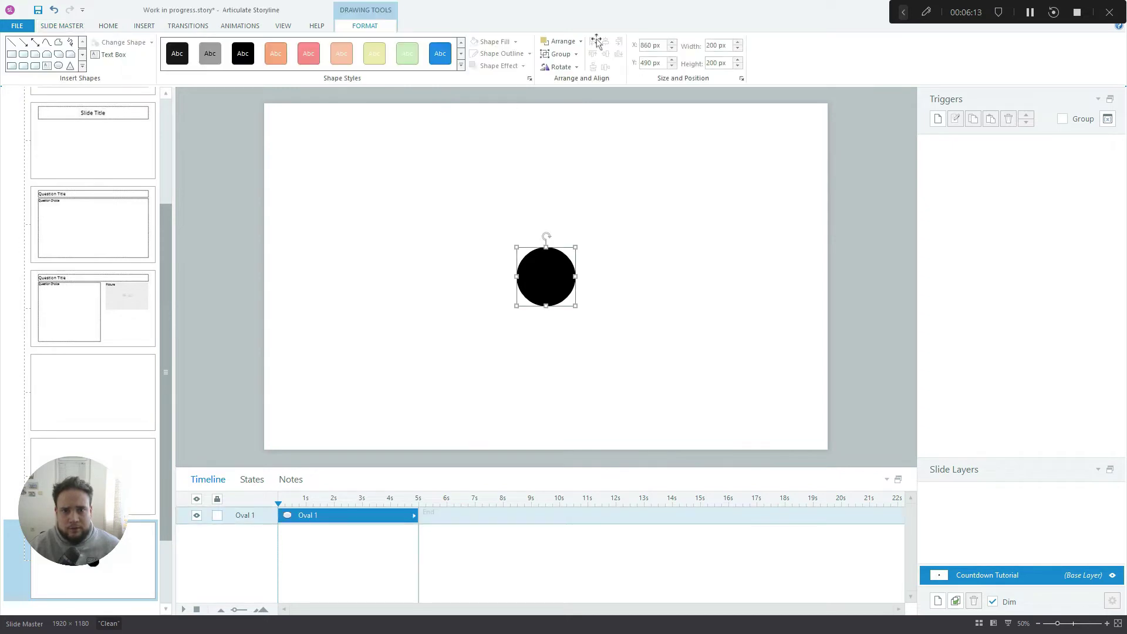
left_click(515, 42)
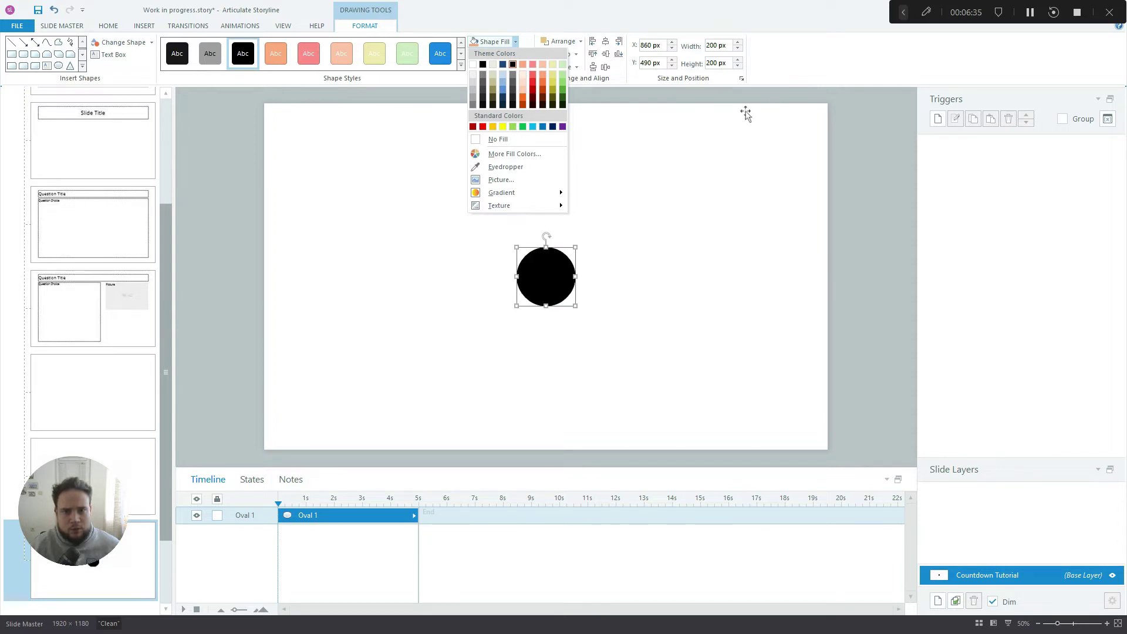
left_click(758, 16)
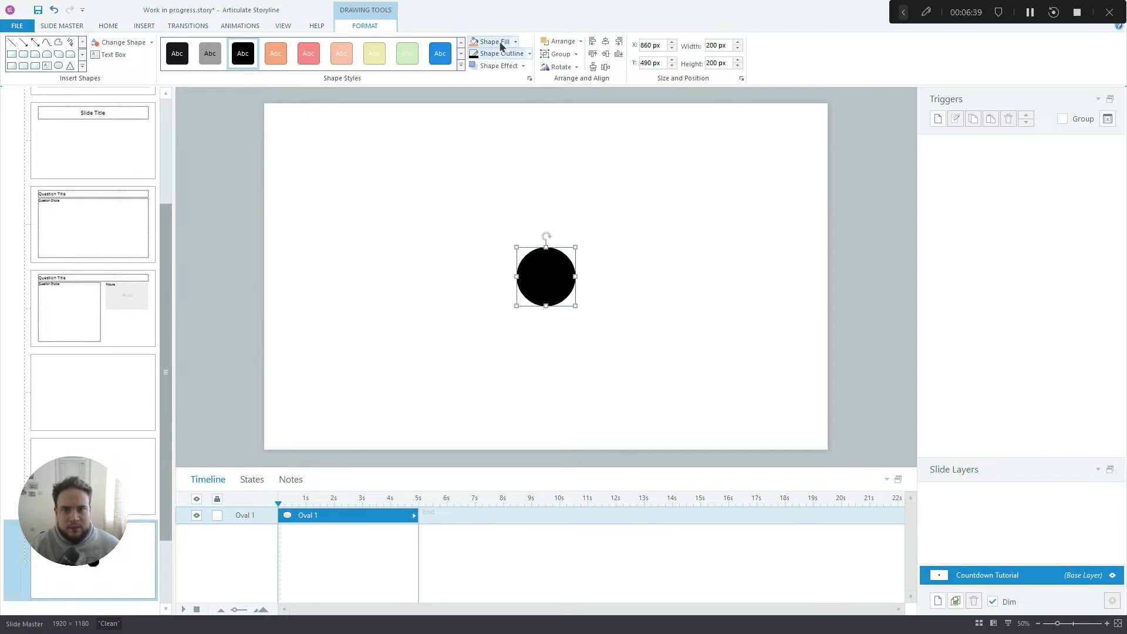
left_click(515, 42)
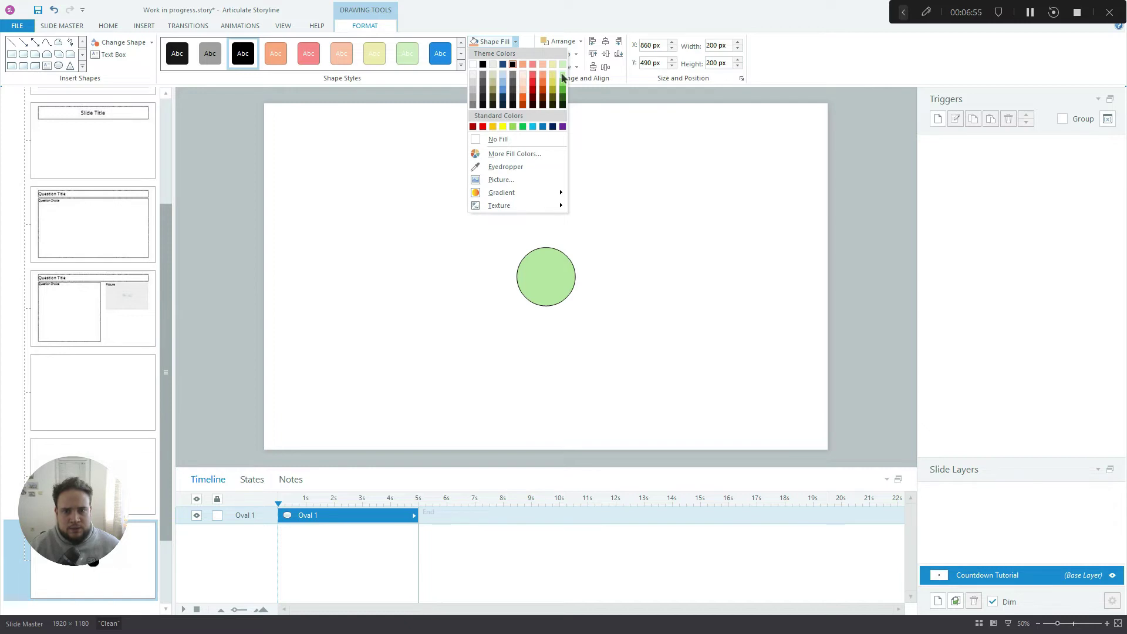
left_click(562, 78)
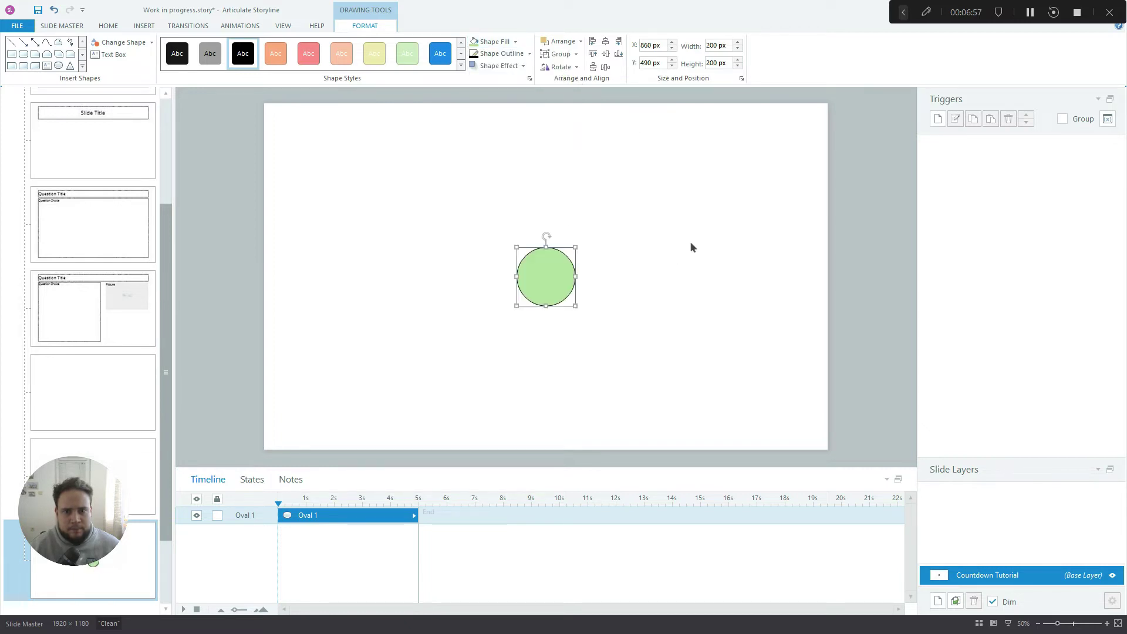
left_click(668, 232)
Make the circle's outline weight thicker.
left_click(526, 271)
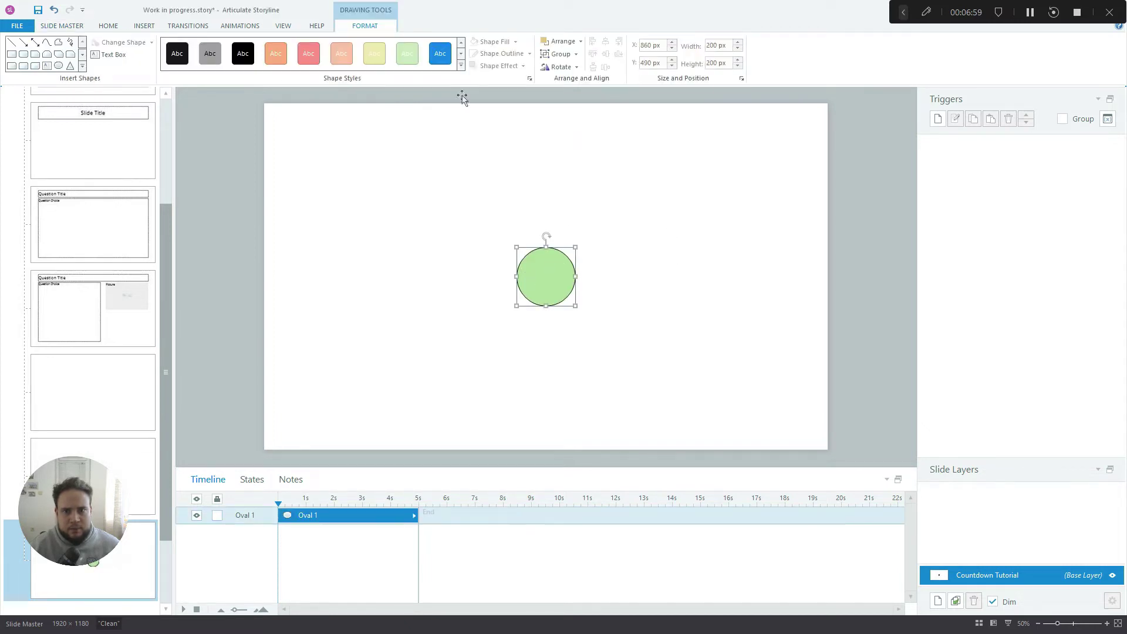
left_click(529, 54)
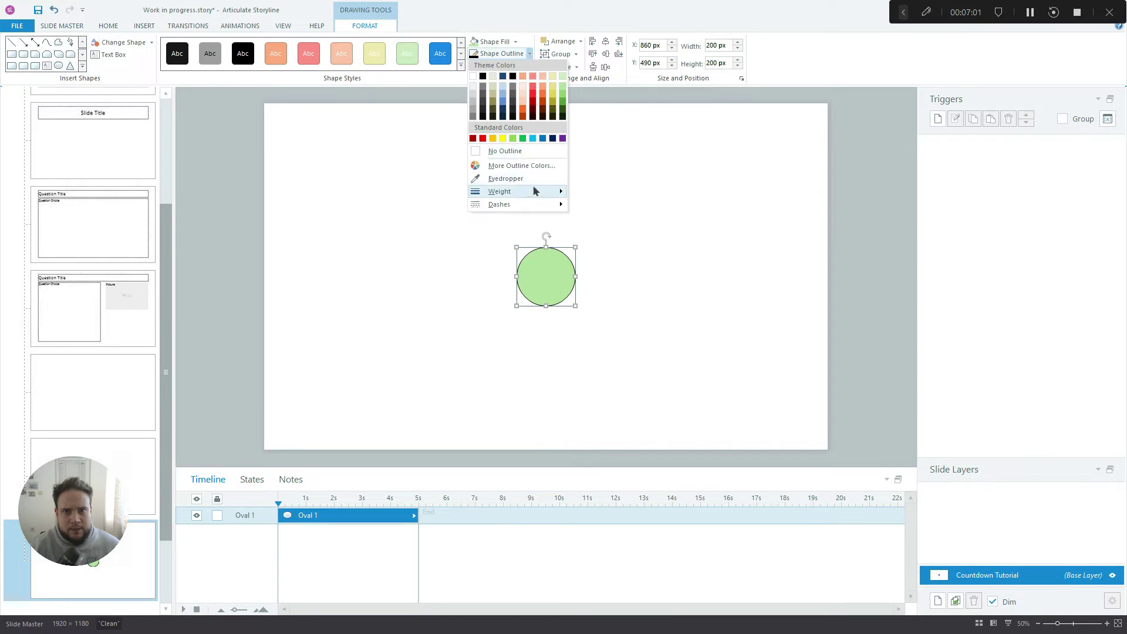
mouse_move(535, 192)
left_click(657, 253)
left_click(714, 245)
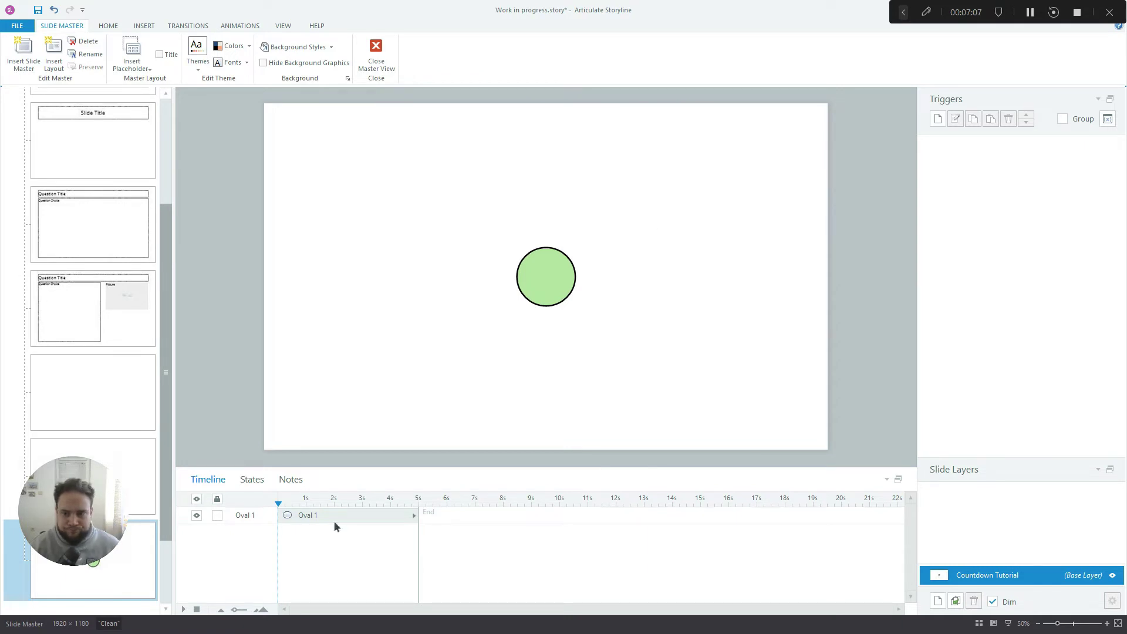
Rename Oval 1 to 'Top Circle' in the timeline and reselect it.
left_click(227, 515)
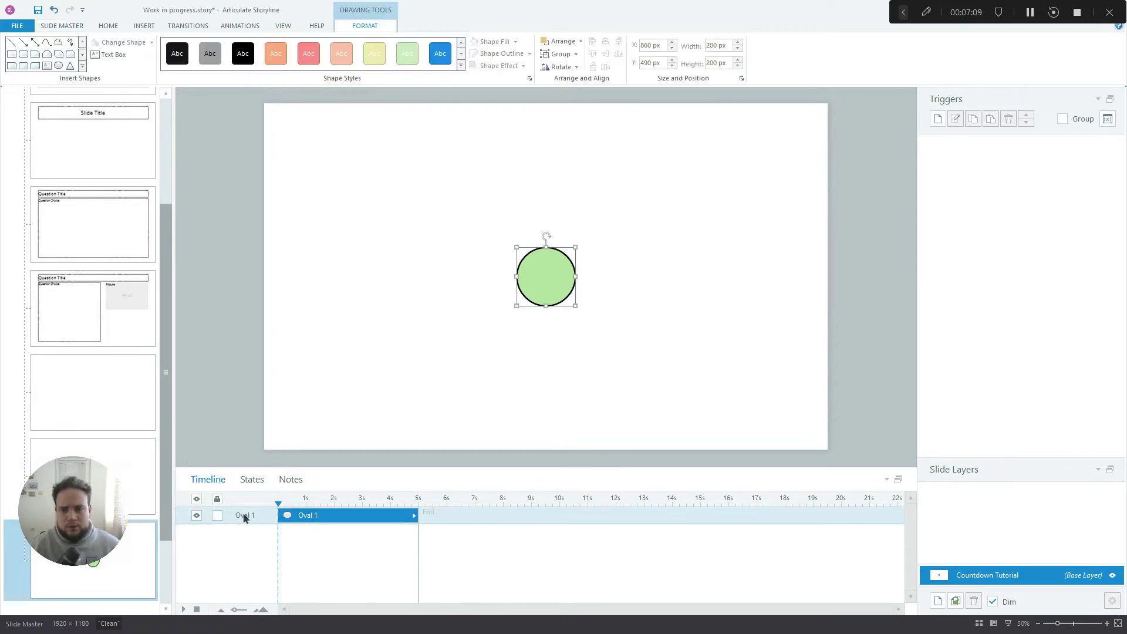
double_click(262, 513)
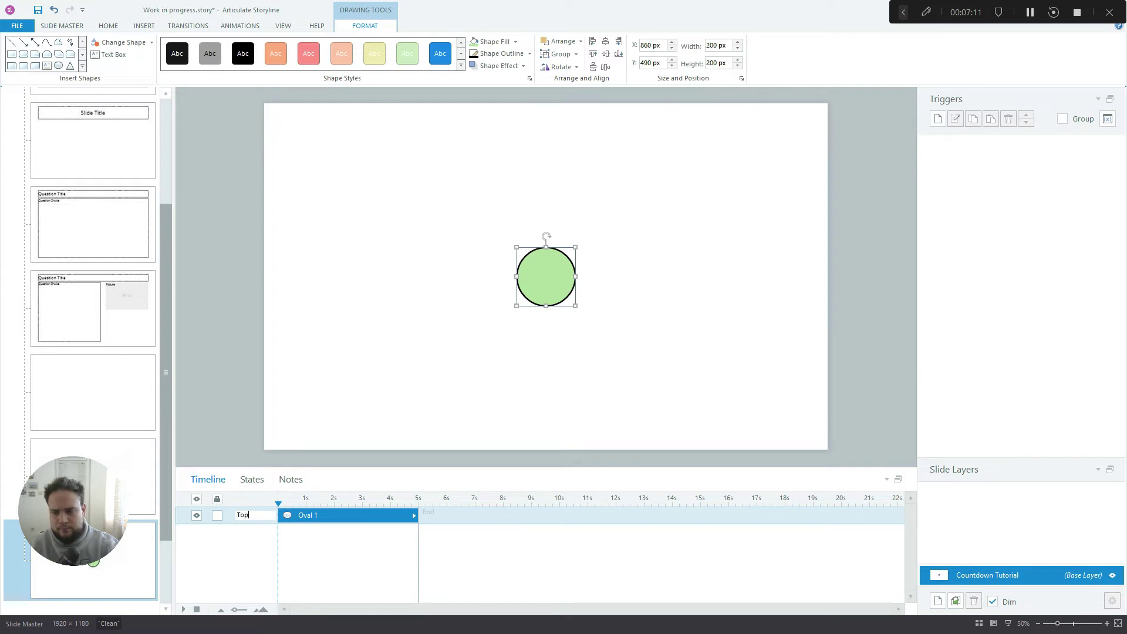
key("Return")
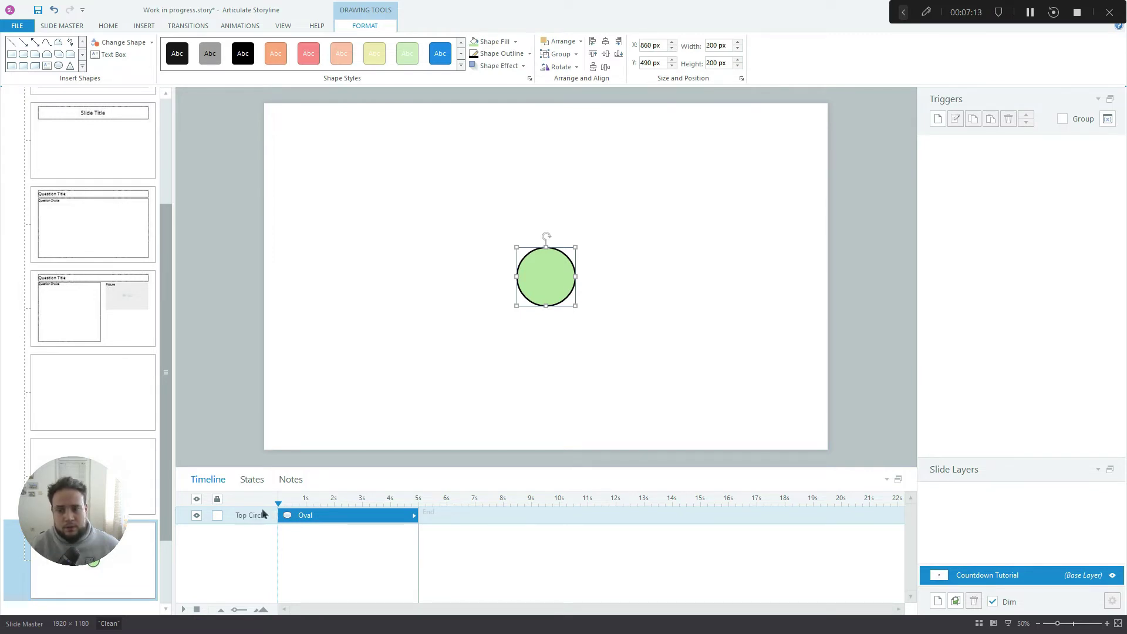
left_click(664, 287)
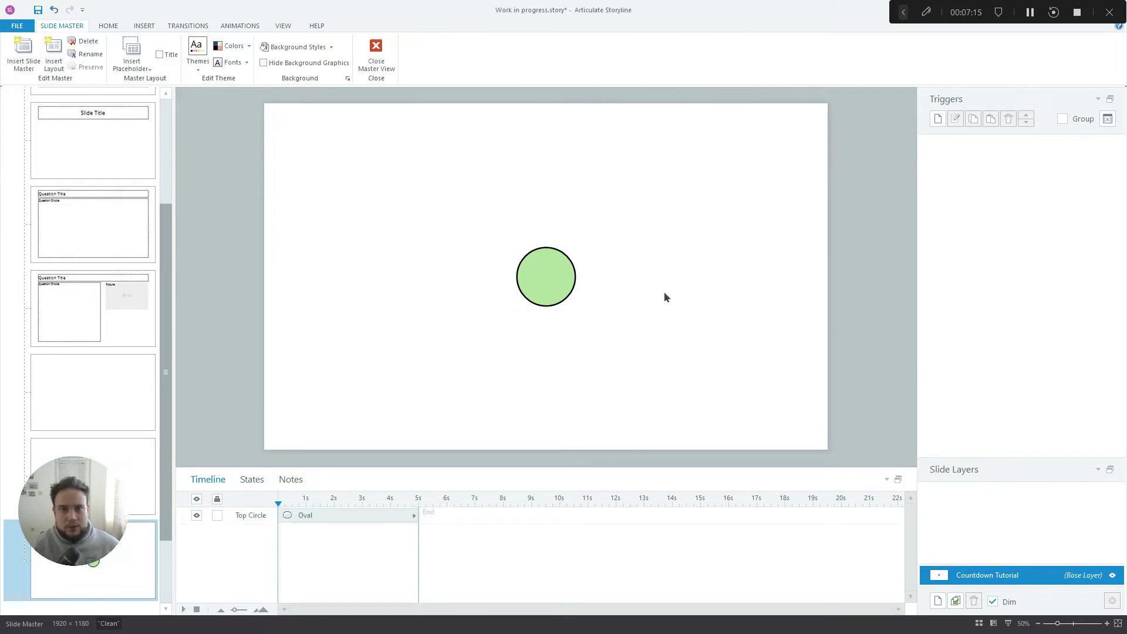
left_click(545, 283)
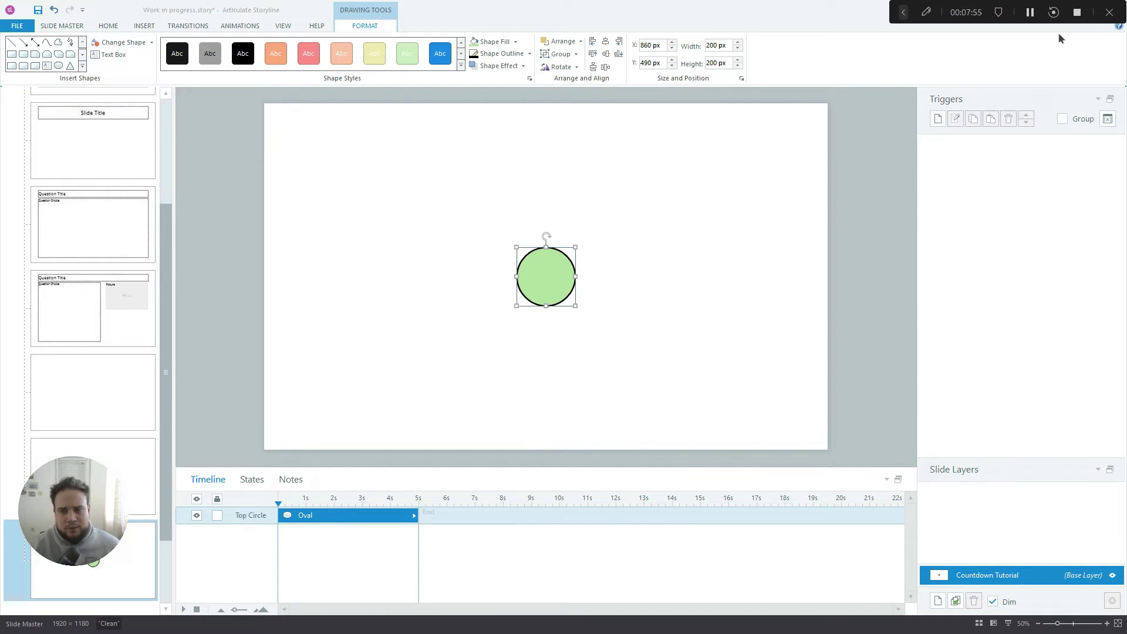
Add a 'Yellow' state to the circle with a yellow fill.
left_click(252, 479)
left_click(213, 505)
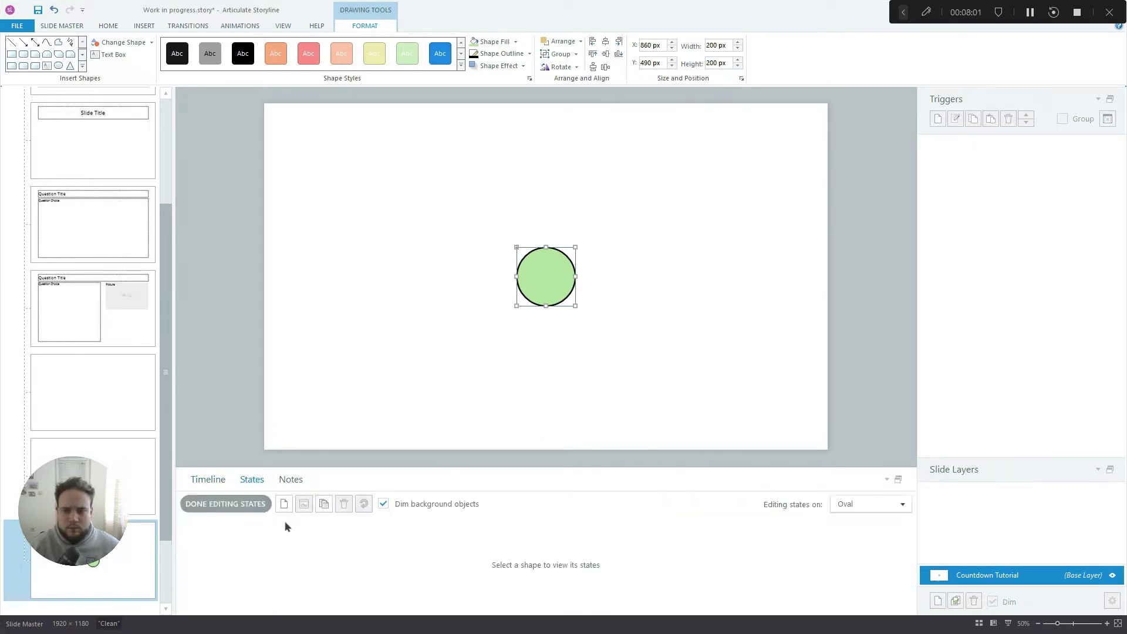
left_click(284, 504)
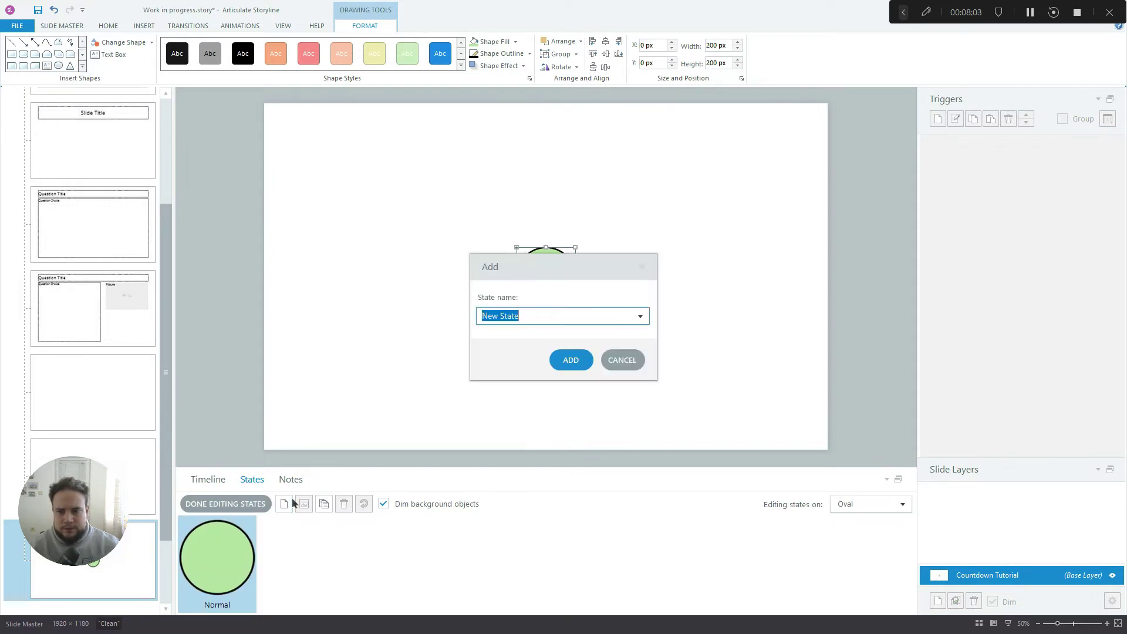
type("Yellow")
key("Return")
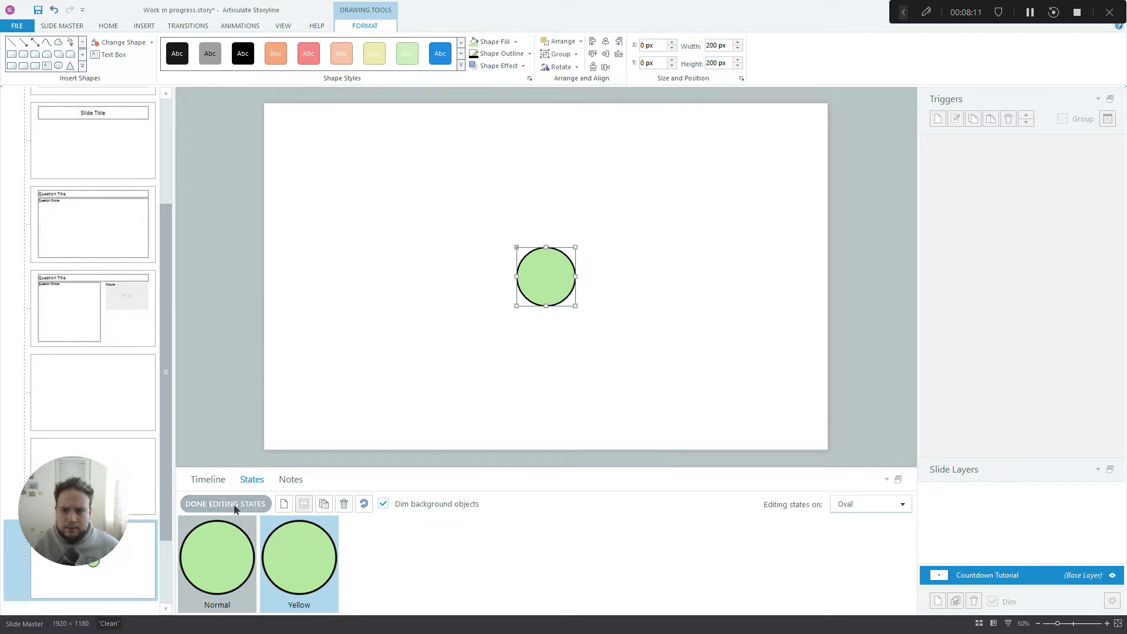
left_click(516, 43)
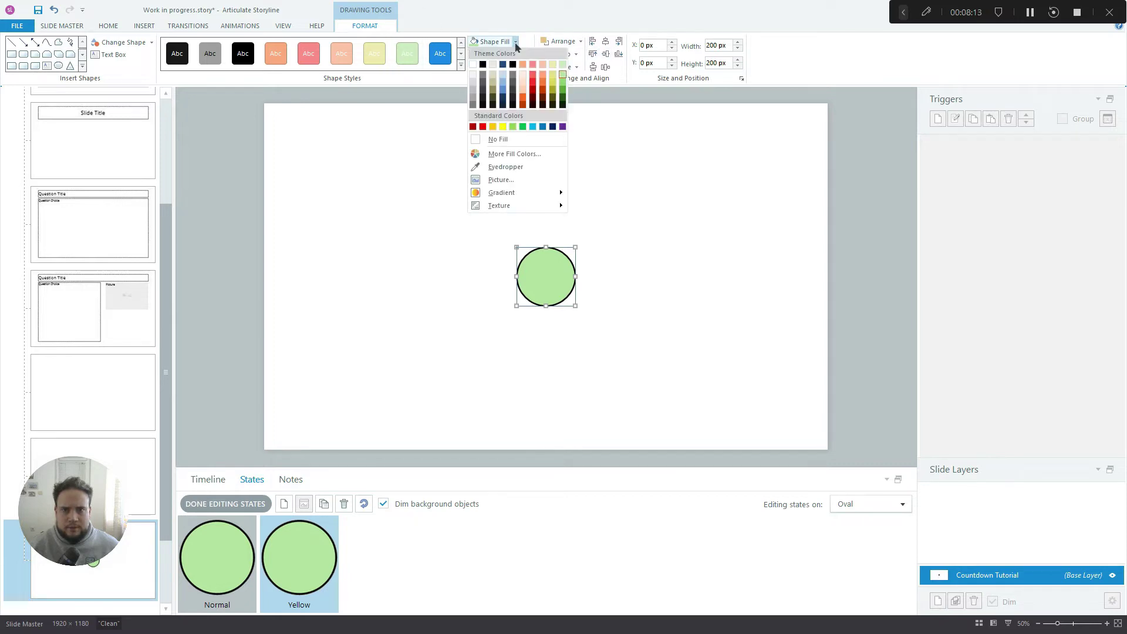
left_click(552, 85)
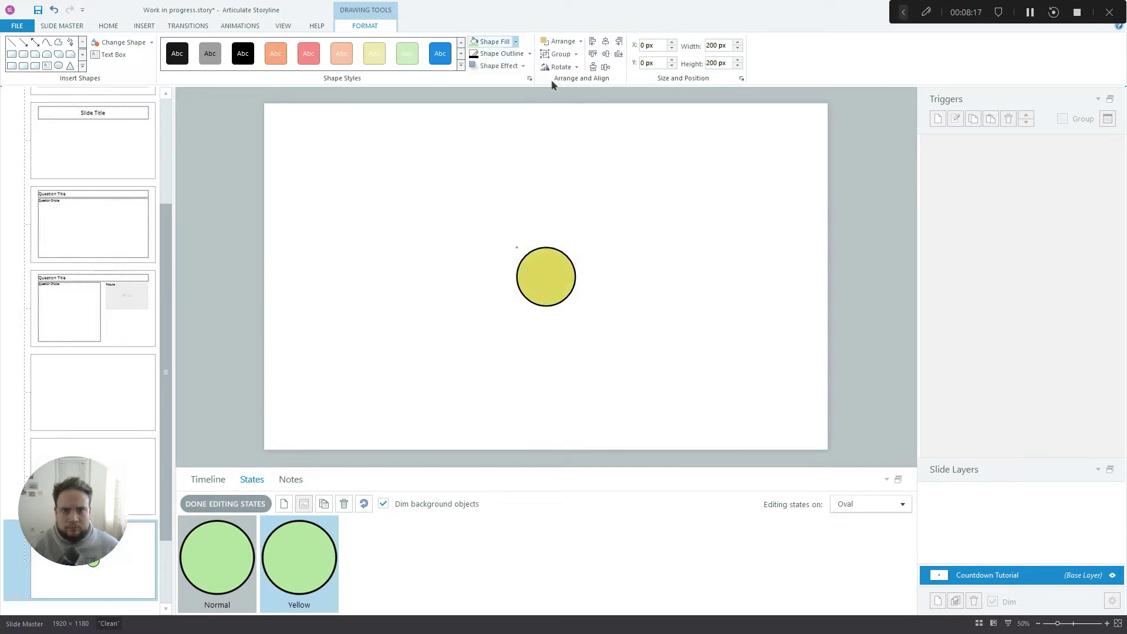
left_click(306, 435)
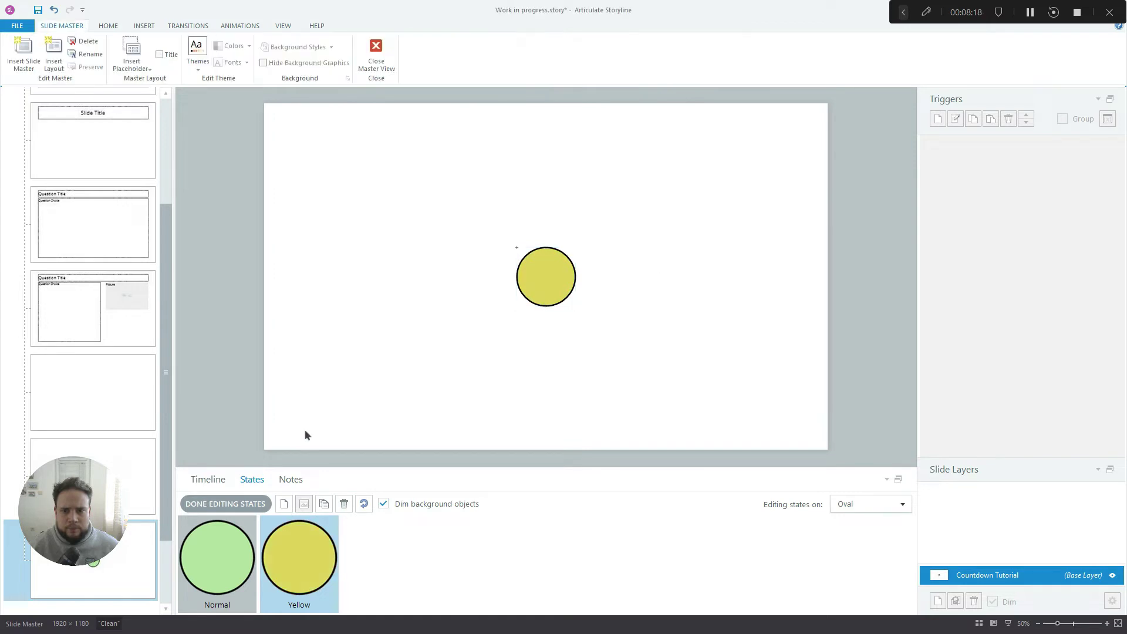
Add an 'Orange' state to the circle with an orange fill.
left_click(285, 504)
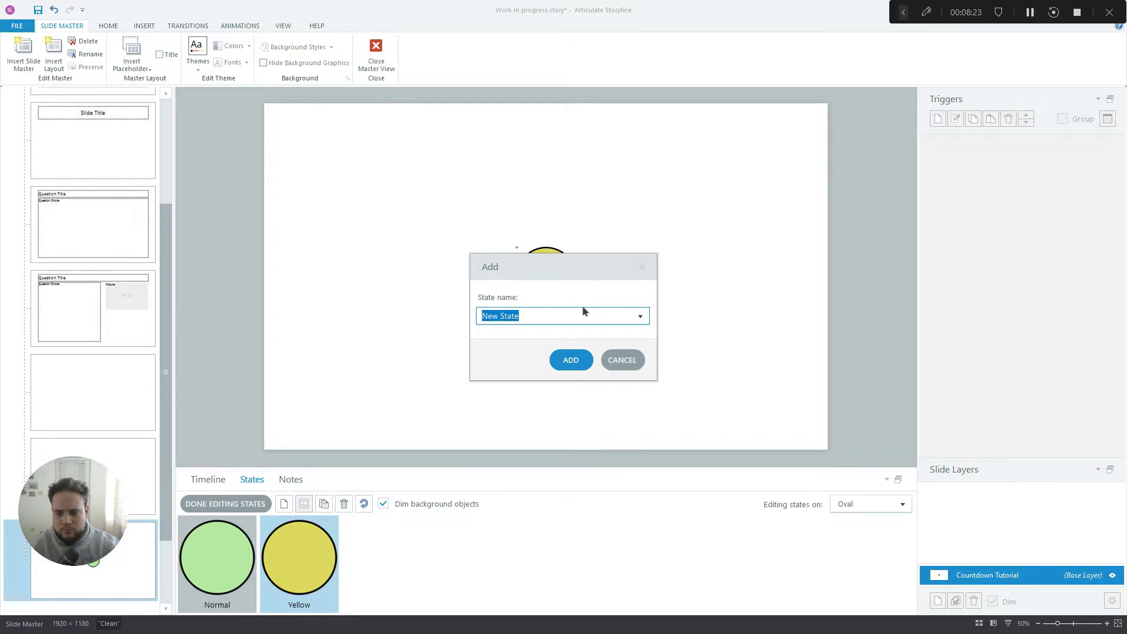
type("Orange")
left_click(573, 363)
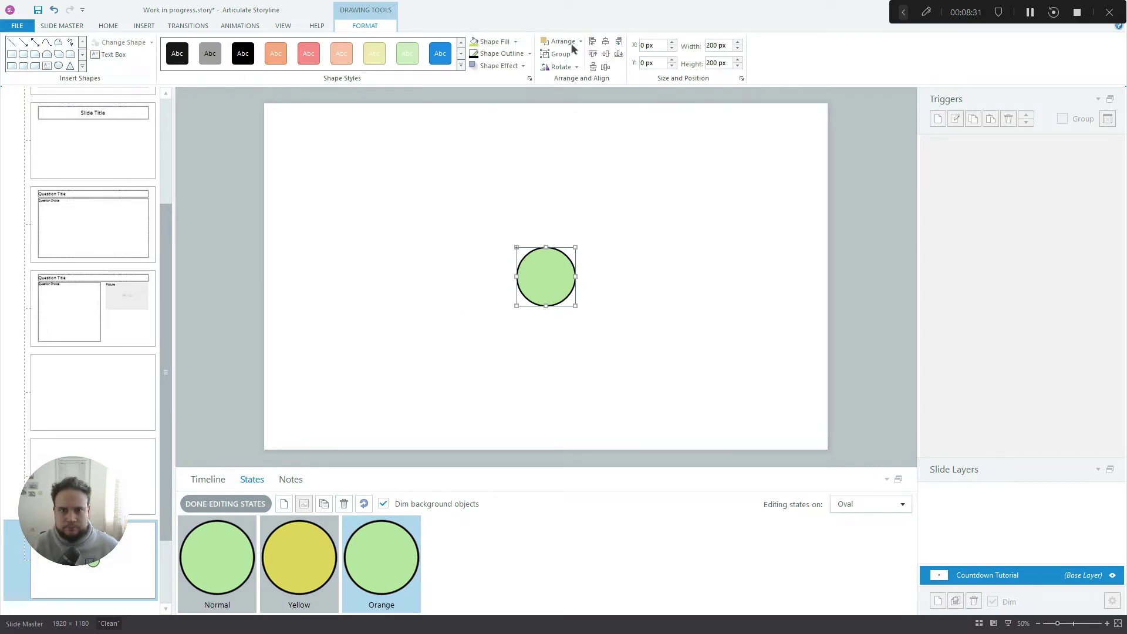
left_click(515, 42)
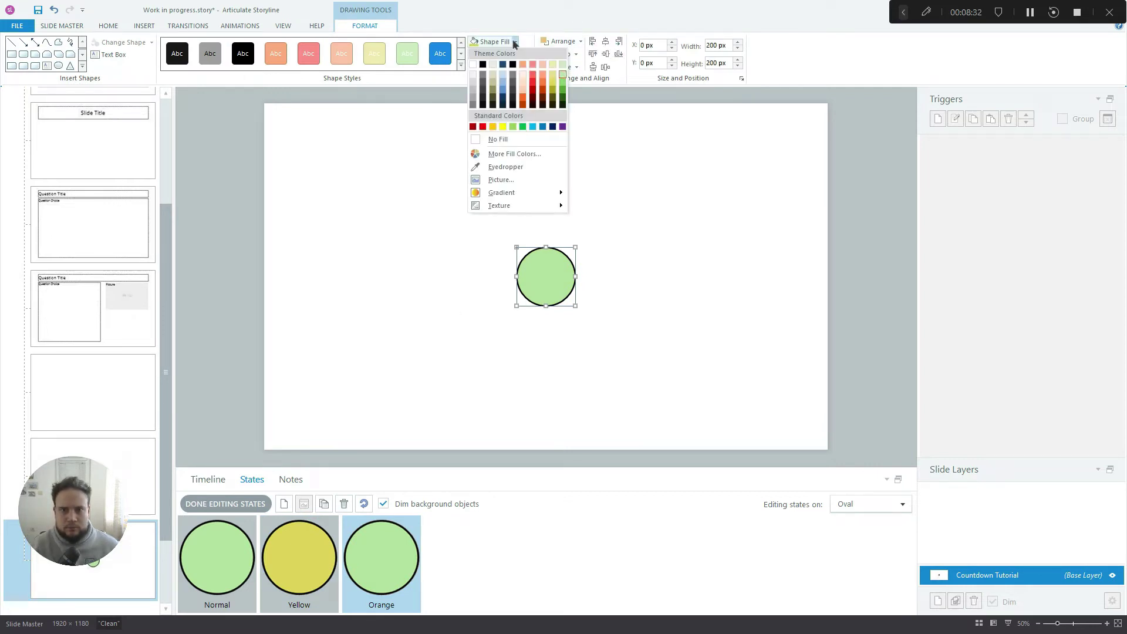
left_click(543, 85)
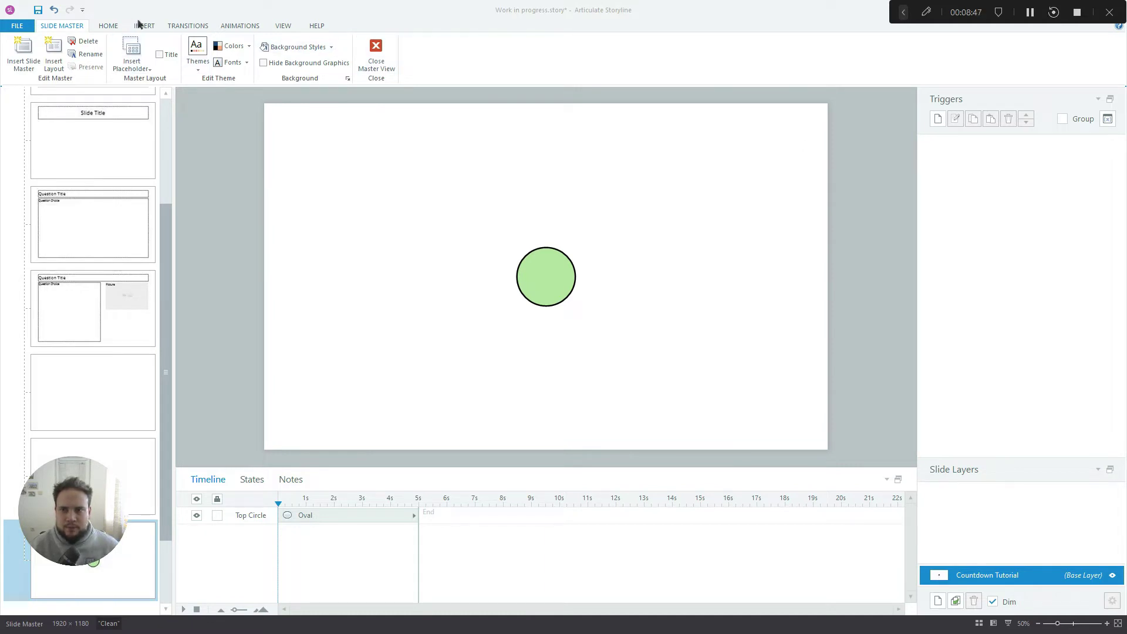
Add a text box reading '10' in bold, size 50.
left_click(595, 229)
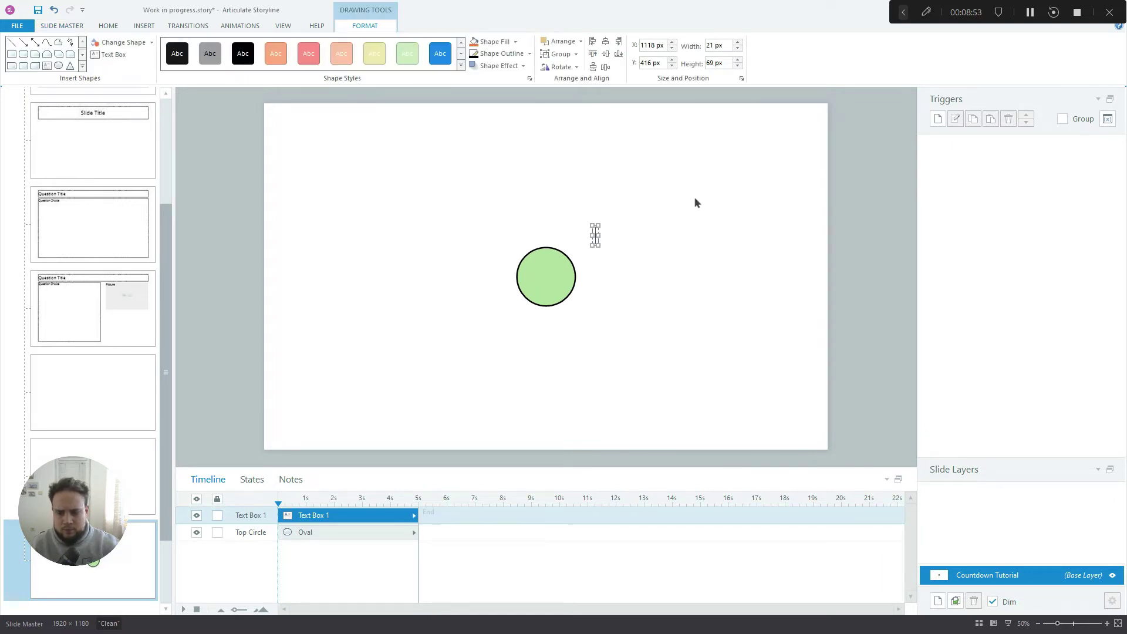
type("10")
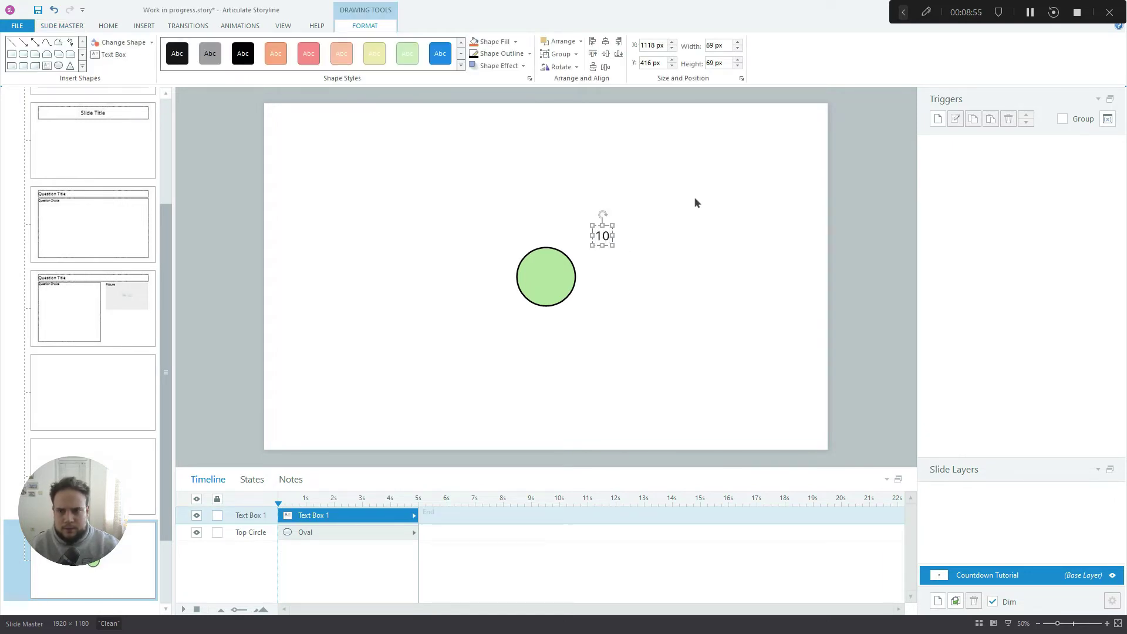
key("ctrl+a")
key("ctrl+b")
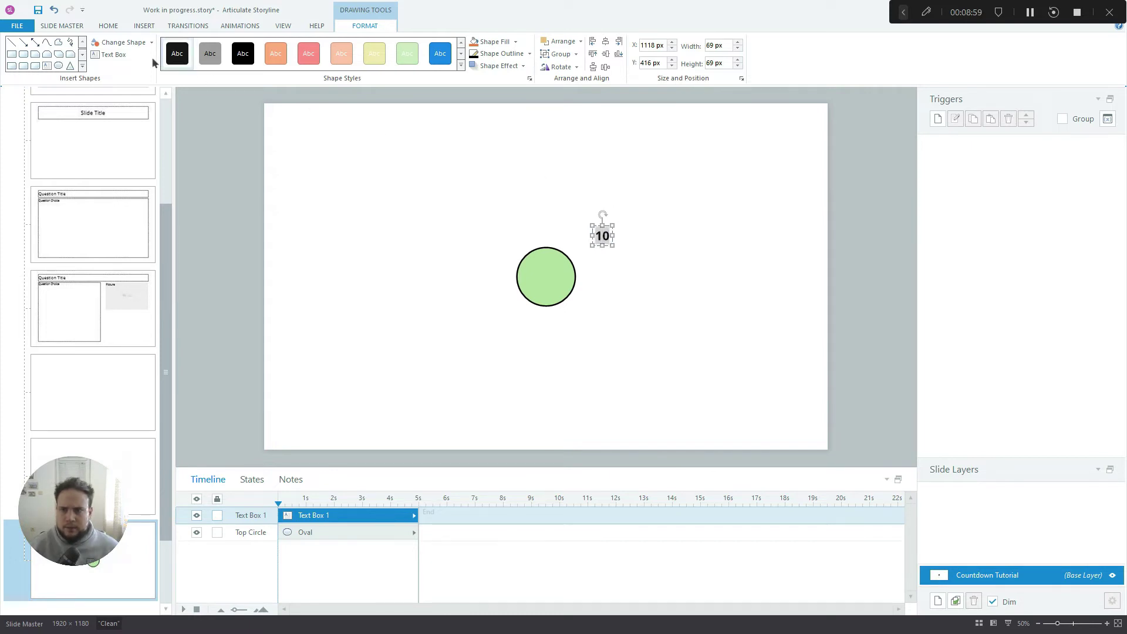
left_click(110, 27)
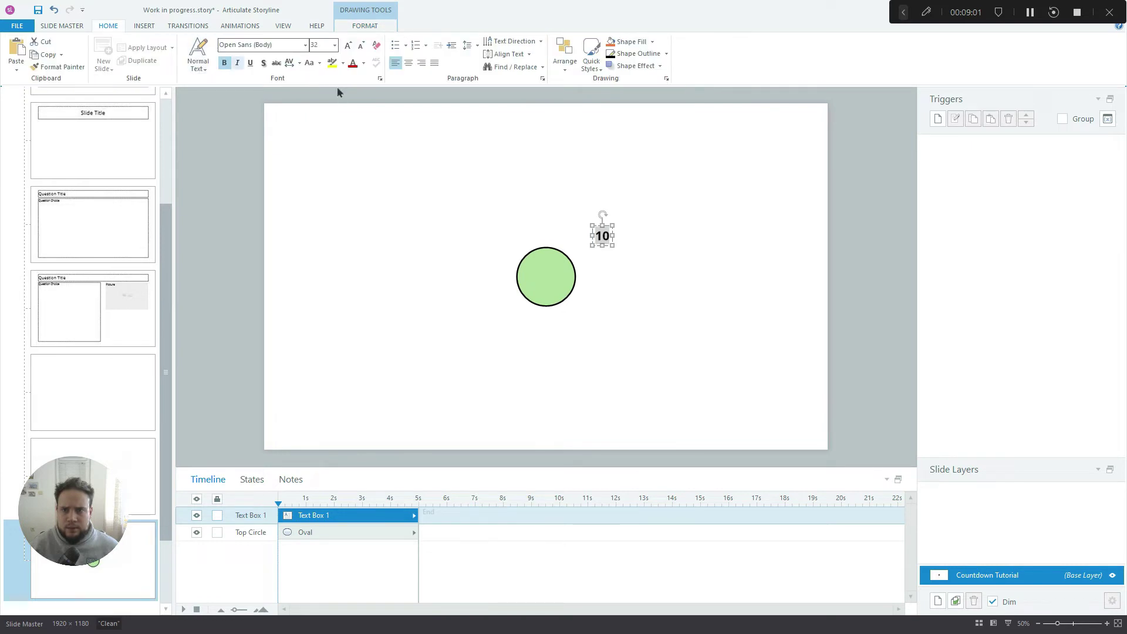
left_click(320, 45)
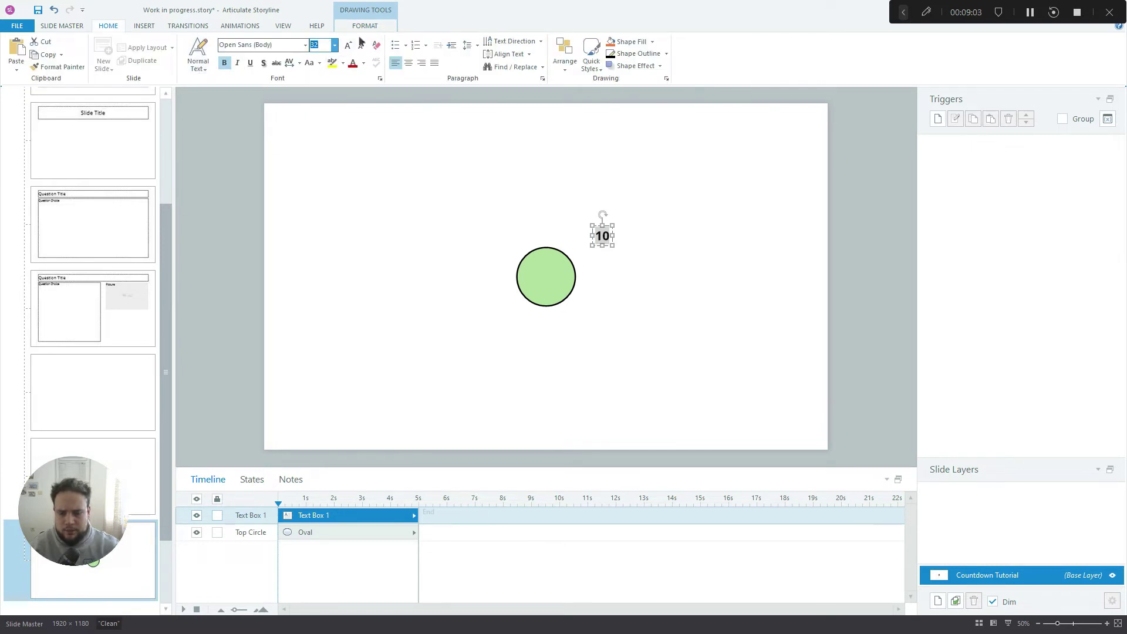
type("50")
key("Return")
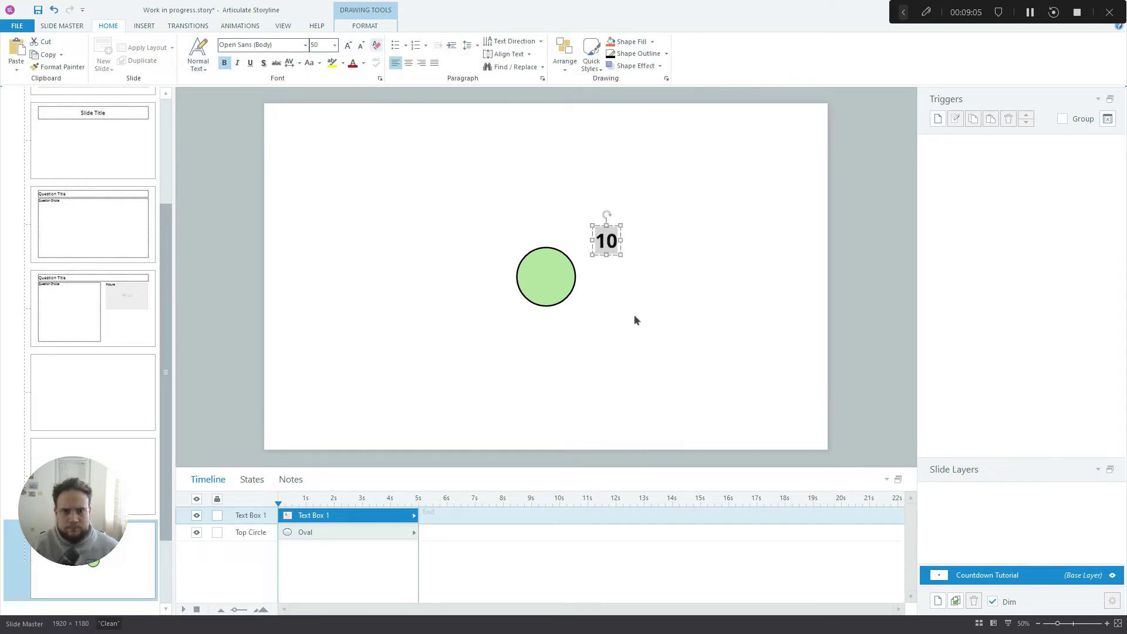
Move the '10' text box to the centre of the circle.
left_click_drag(620, 234, 559, 268)
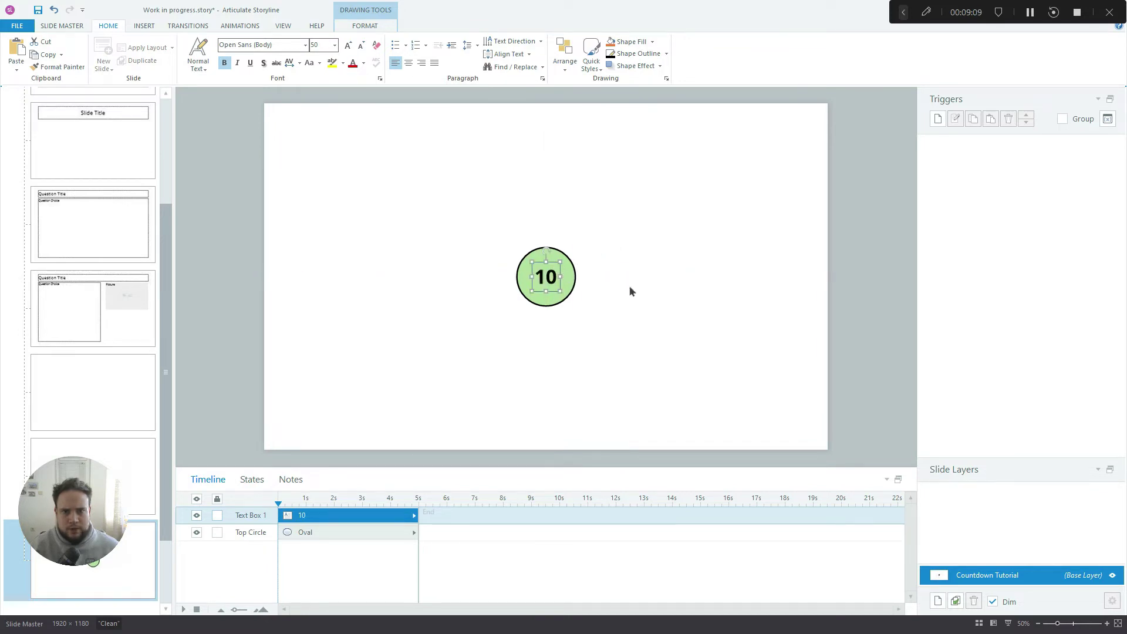
left_click(812, 266)
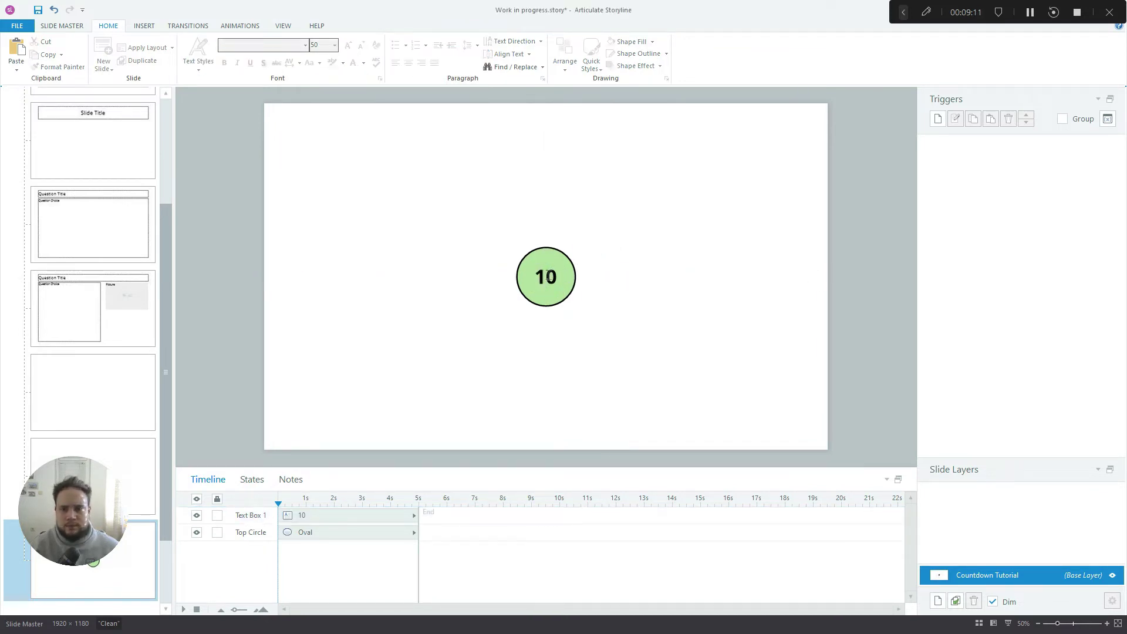
left_click(547, 278)
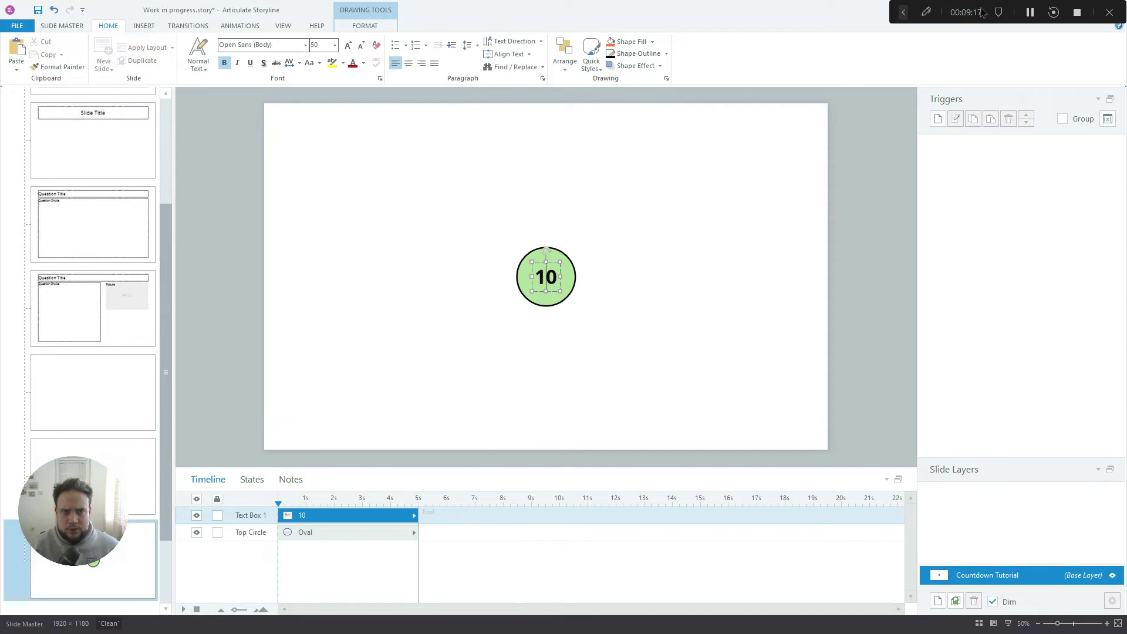
left_click(1031, 12)
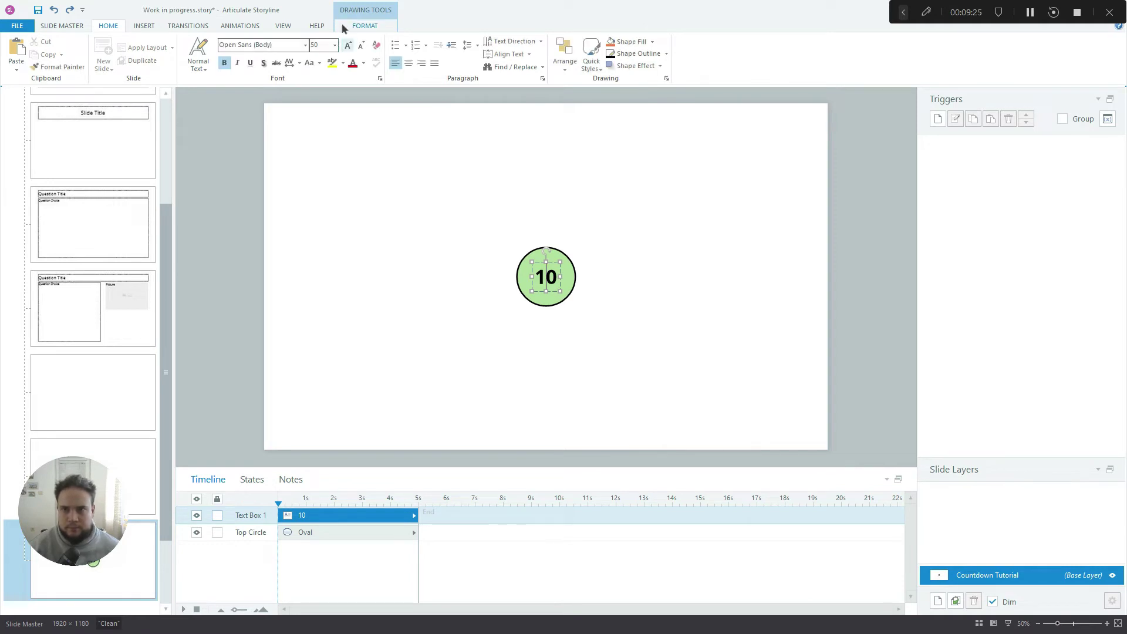
Give the '10' text box a Zoom entrance animation.
left_click(256, 26)
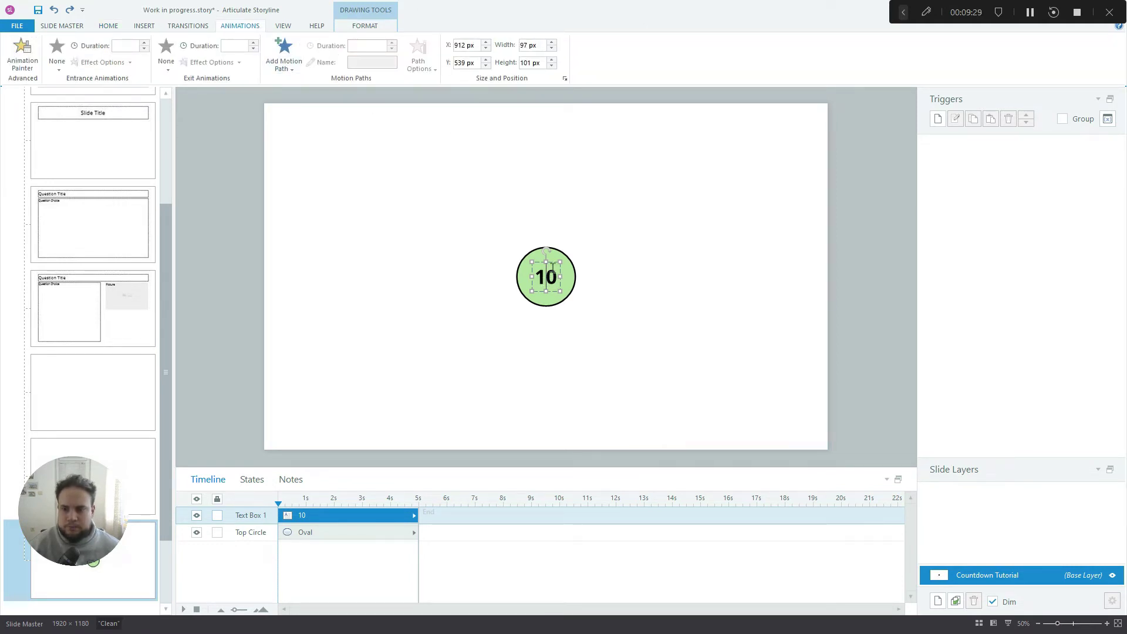
left_click(58, 62)
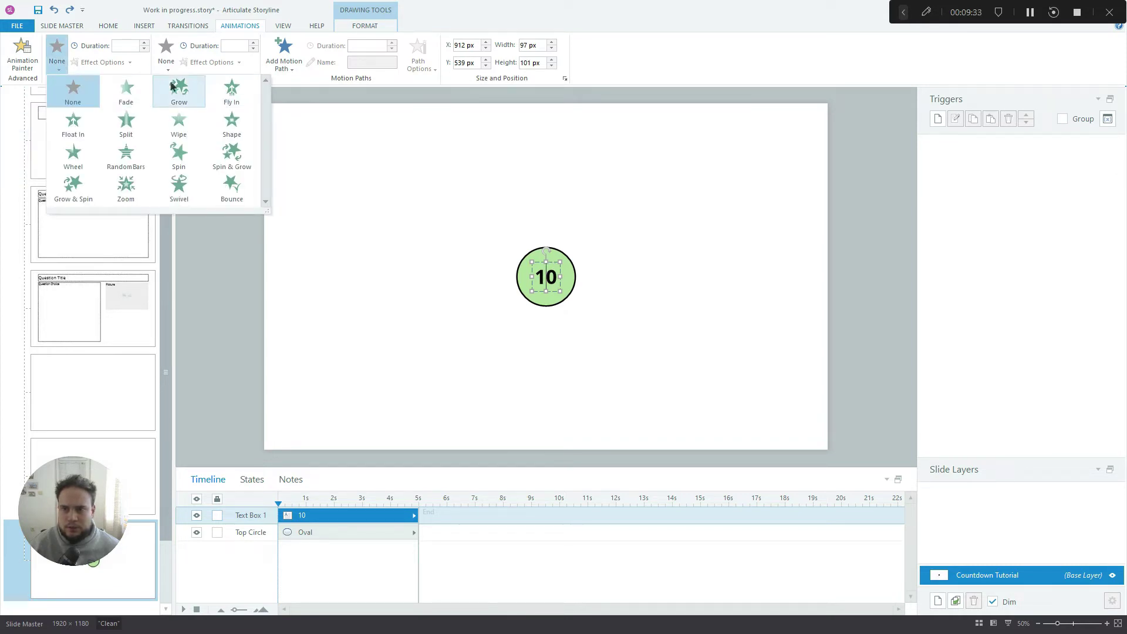
left_click(126, 194)
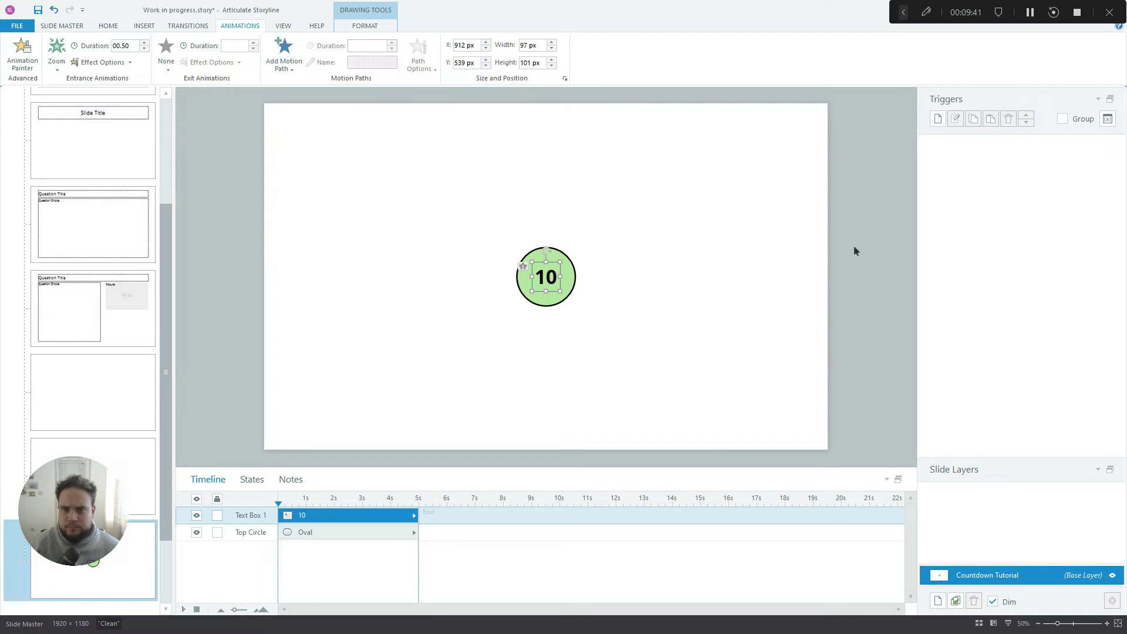
left_click(876, 258)
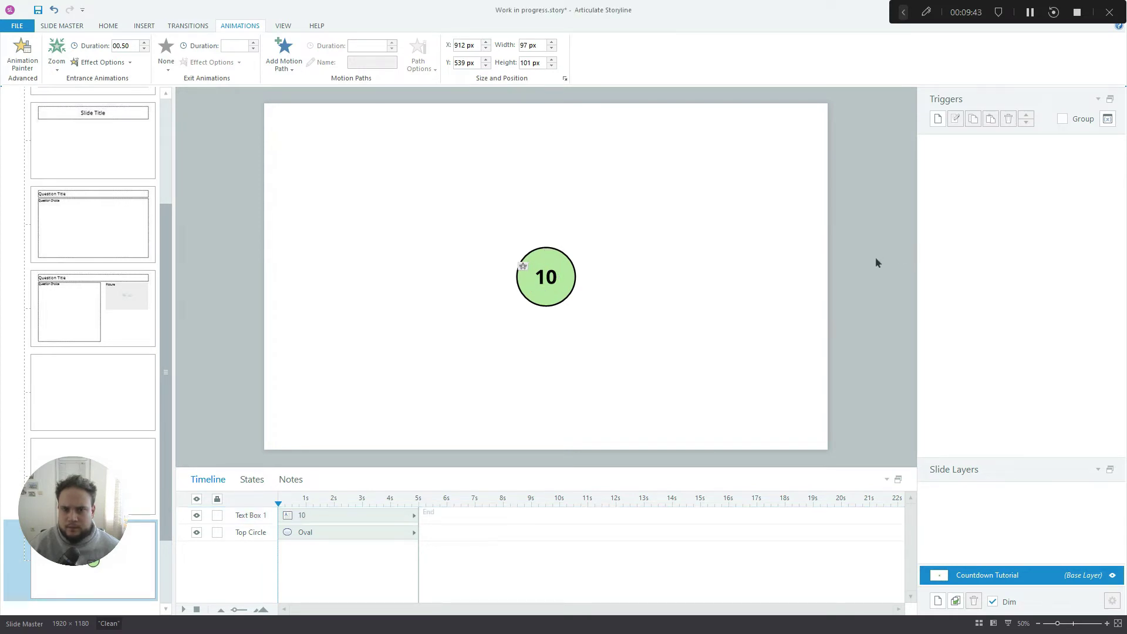
left_click(543, 281)
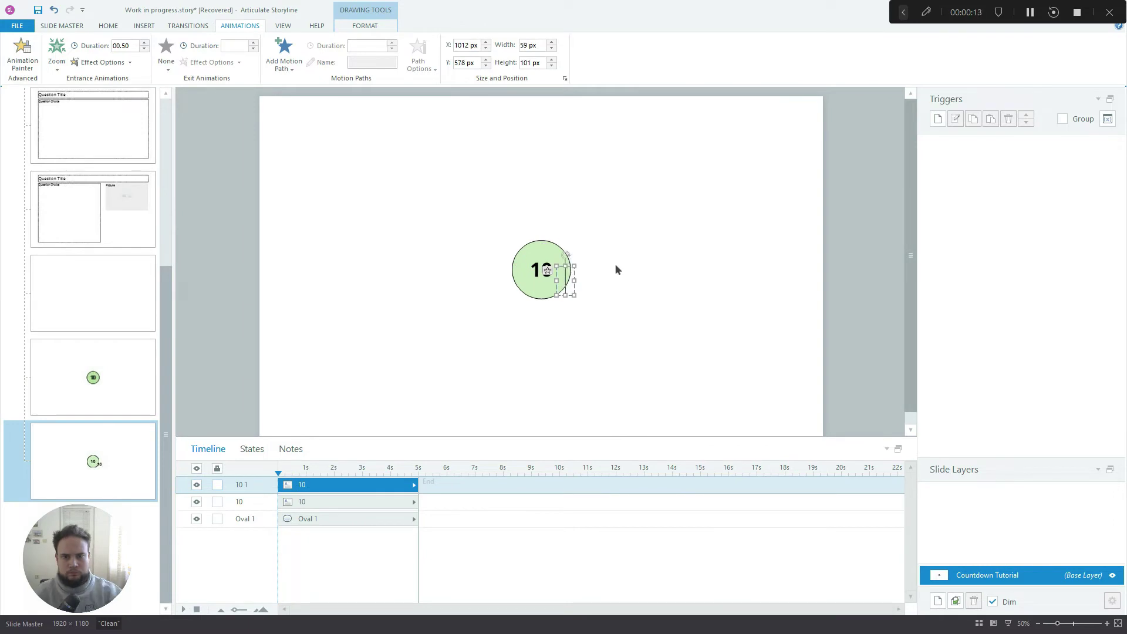
Duplicate the number text box repeatedly, editing the copies to read 9 down to 0.
type("9")
key("ctrl+d")
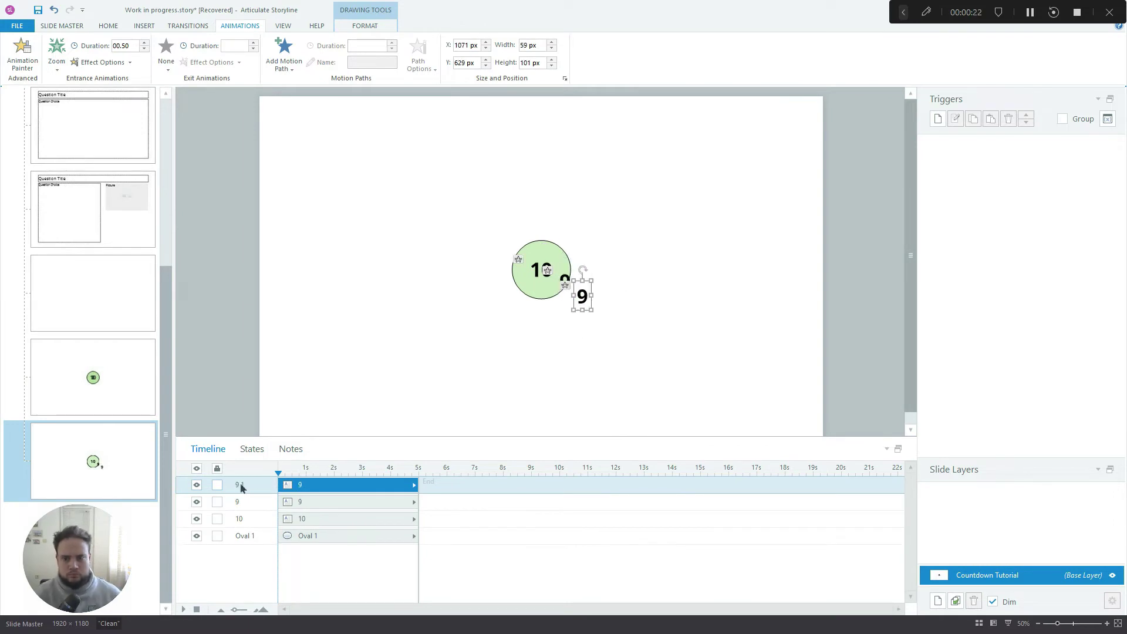
type("8")
key("ctrl+d")
type("7")
key("ctrl+d")
left_click_drag(587, 329, 672, 389)
type("6")
key("ctrl+d")
type("5")
left_click(615, 332)
key("ctrl+d")
type("4")
key("ctrl+d")
type("3")
key("ctrl+d")
type("2")
key("ctrl+d")
type("1")
key("ctrl+d")
type("0")
left_click(798, 285)
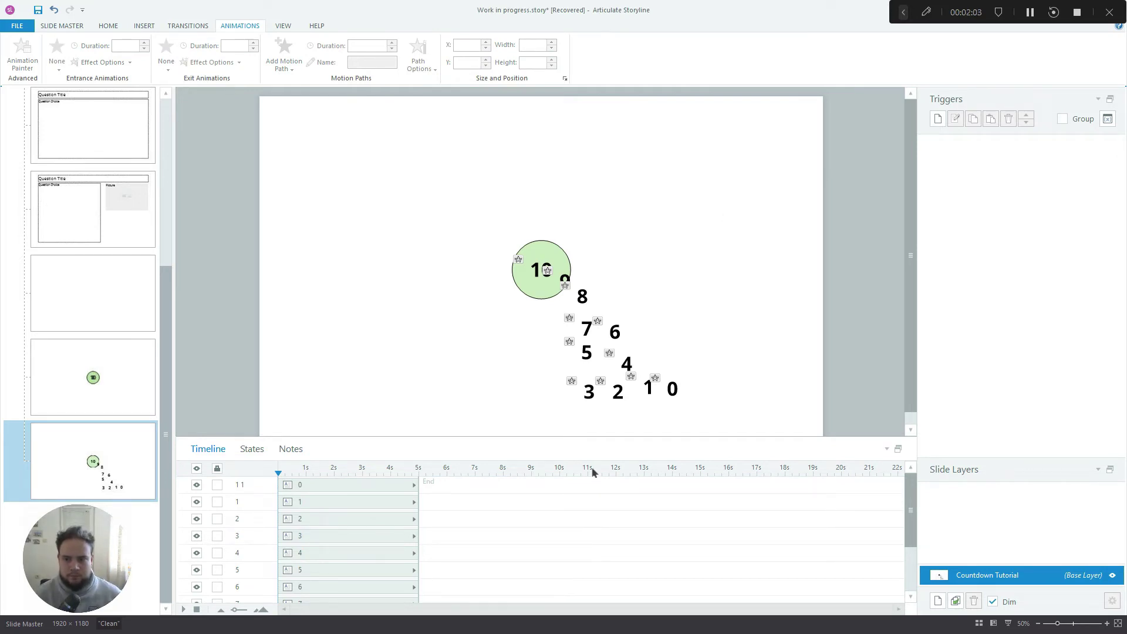
Rename the timeline layer called 11 to '0'.
scroll(377, 533, "down", 3)
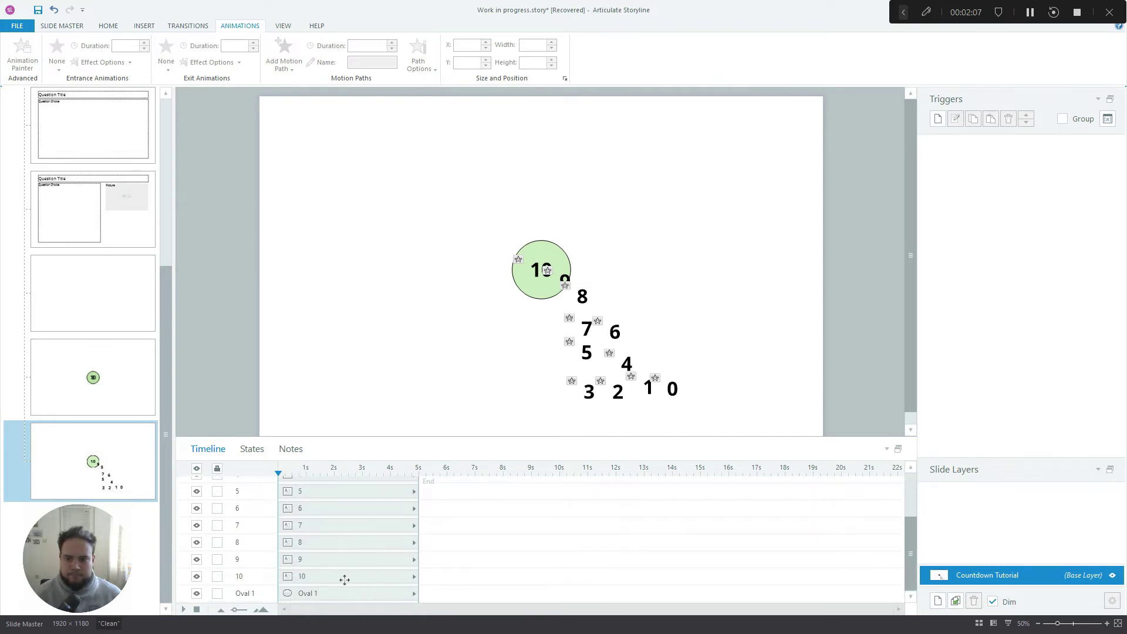
left_click(347, 578)
scroll(357, 558, "up", 3)
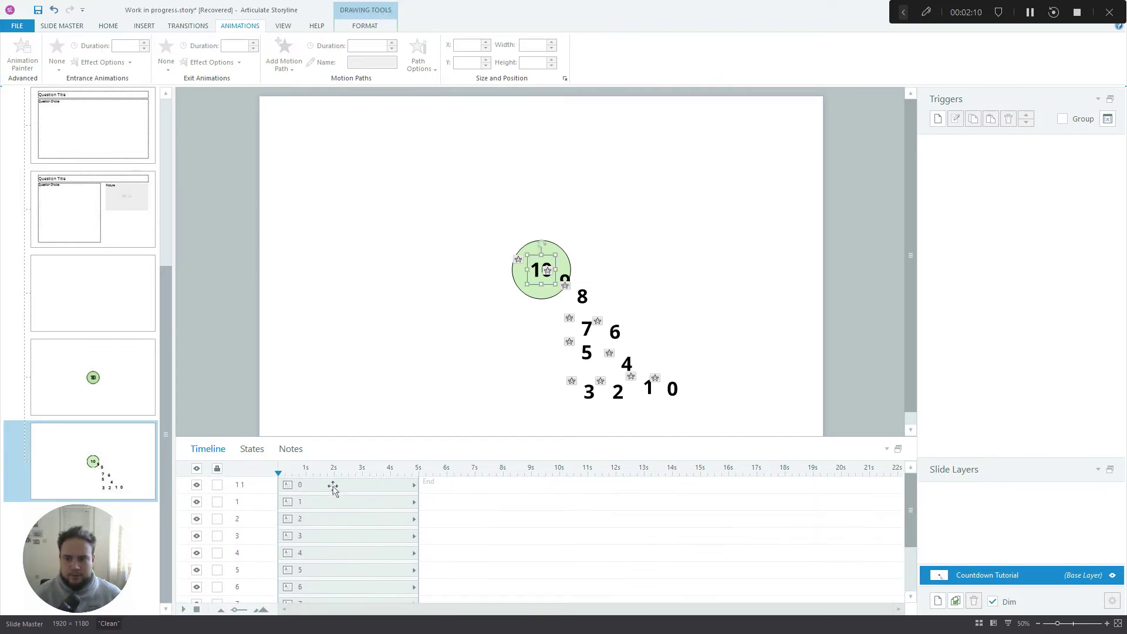
left_click(244, 486, "shift")
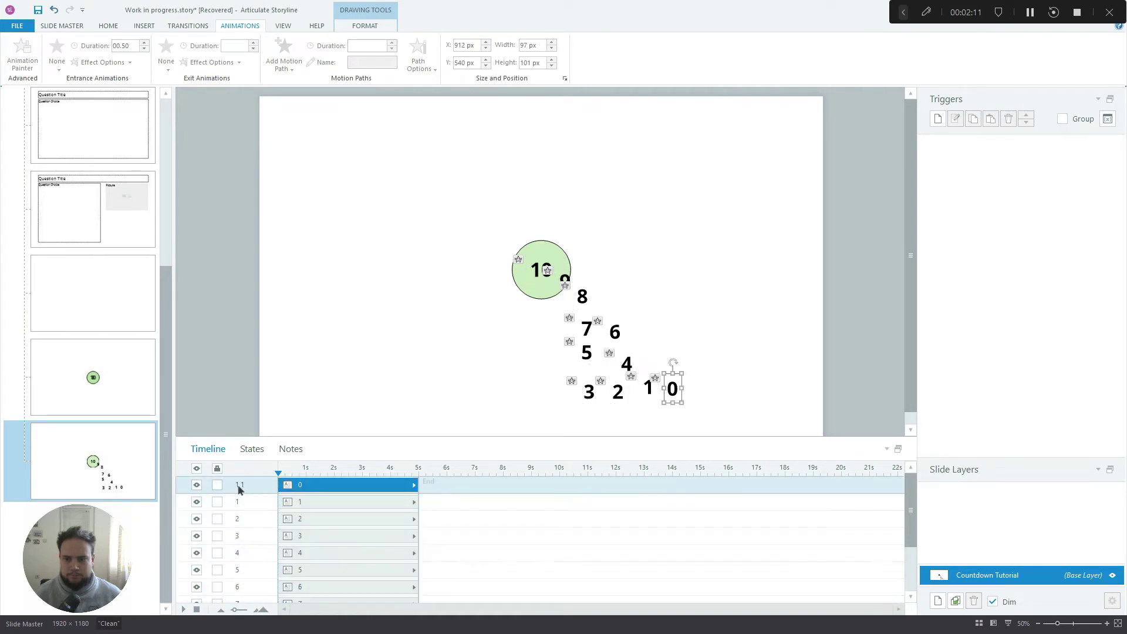
left_click(245, 486)
left_click(242, 484)
type("0")
key("Return")
scroll(335, 536, "down", 5)
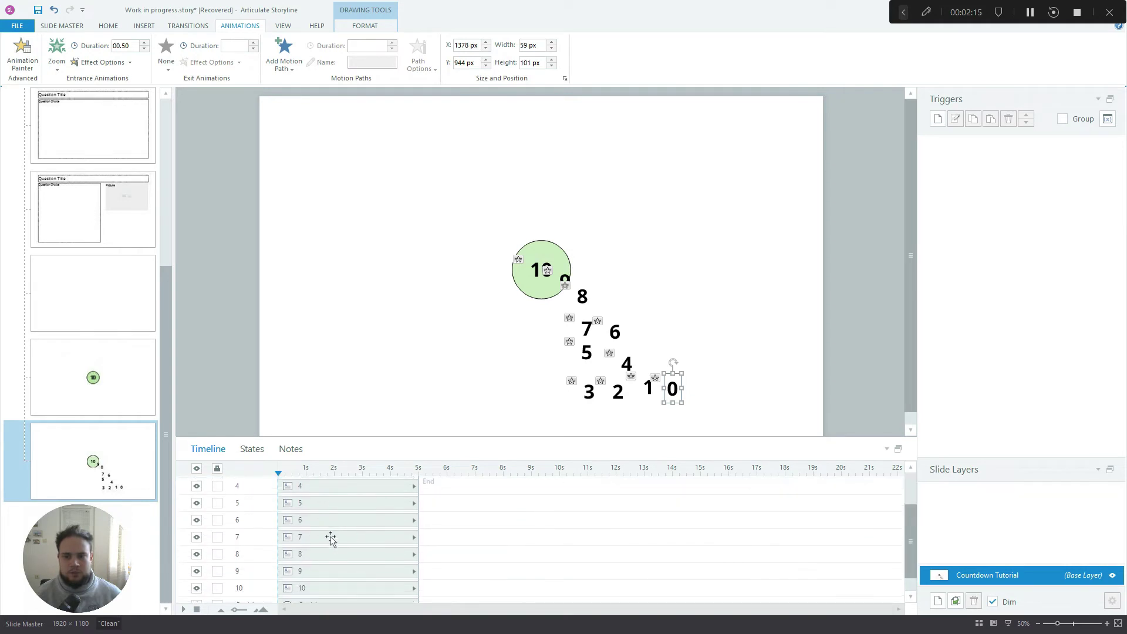
Select all number layers and set their entrance duration to 0.25 seconds.
left_click(306, 576, "shift")
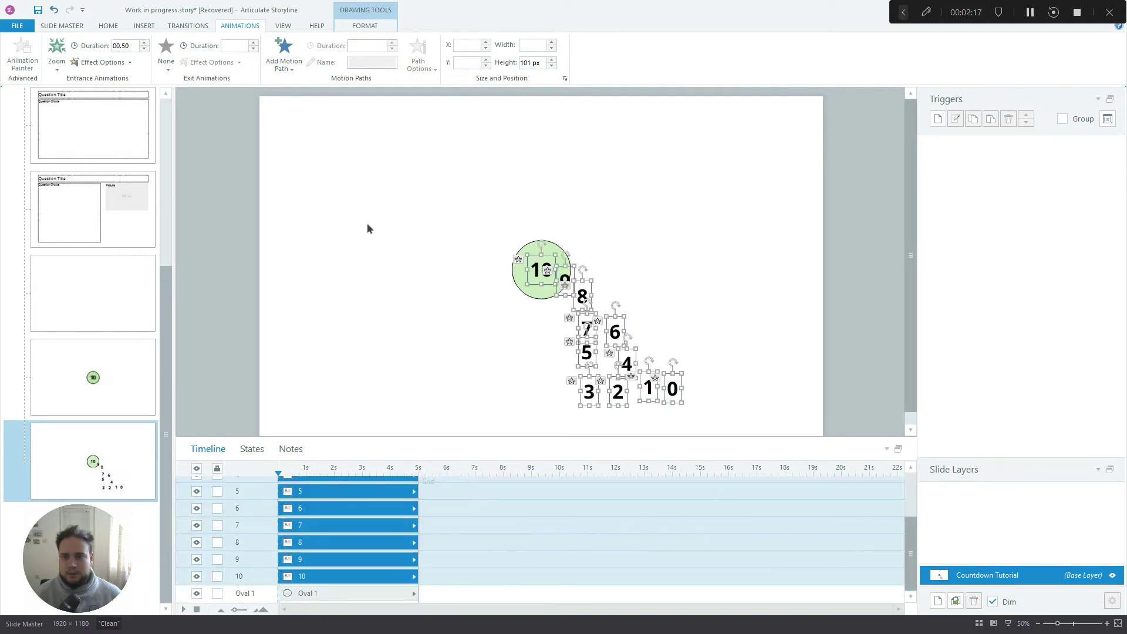
double_click(126, 46)
type("0.")
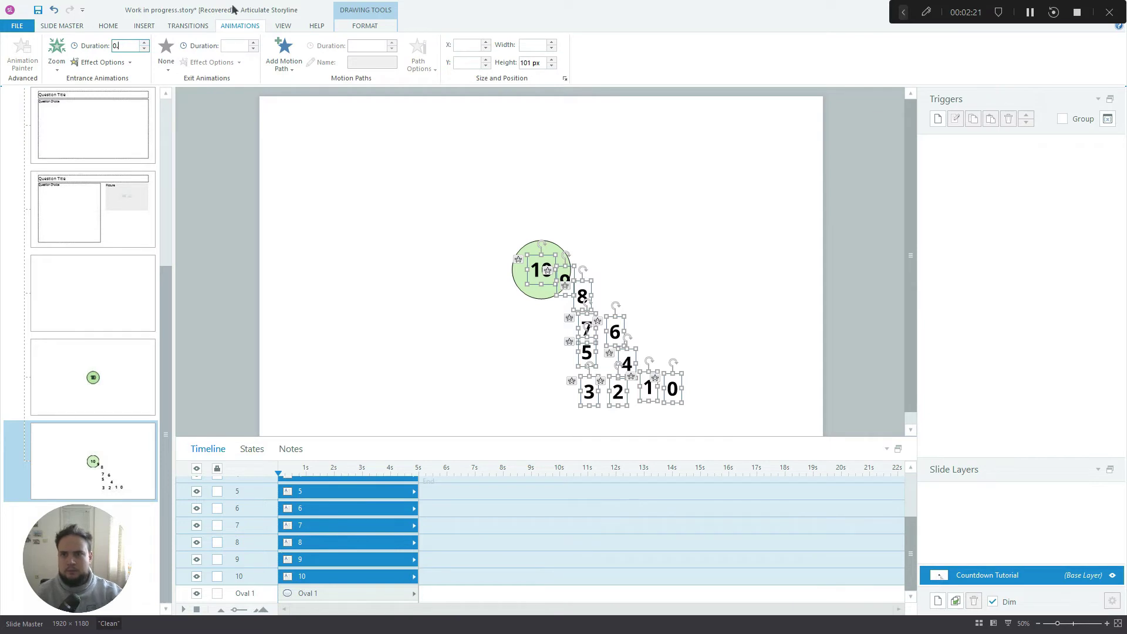
type("525")
key("Return")
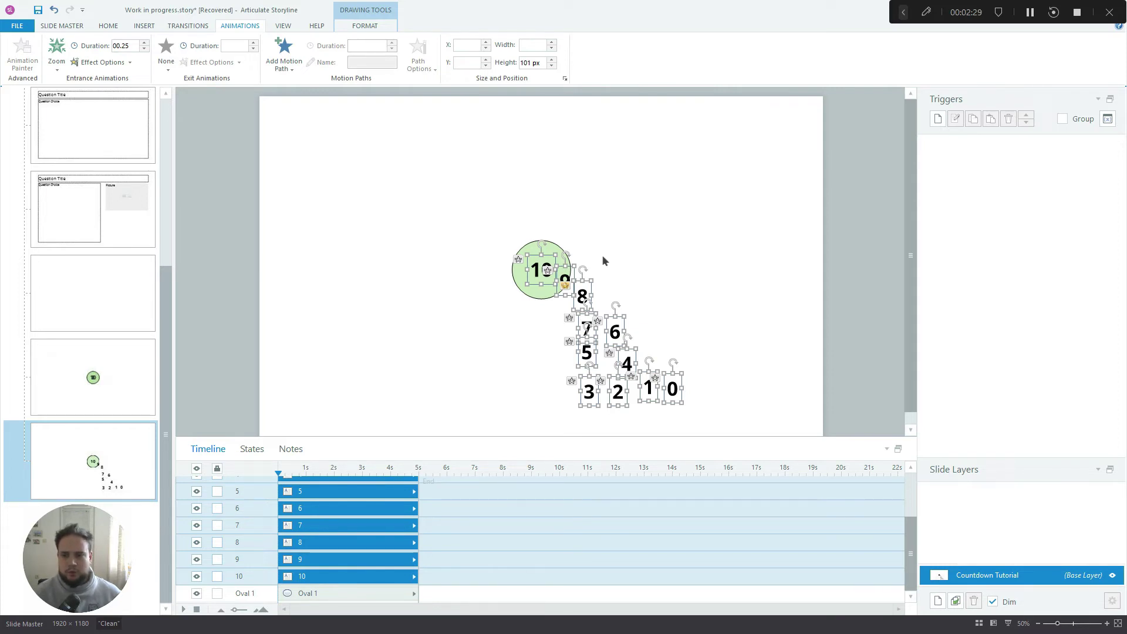
Align the number boxes 0–10 to centre and middle, then drag the stack onto the green circle.
left_click(875, 288)
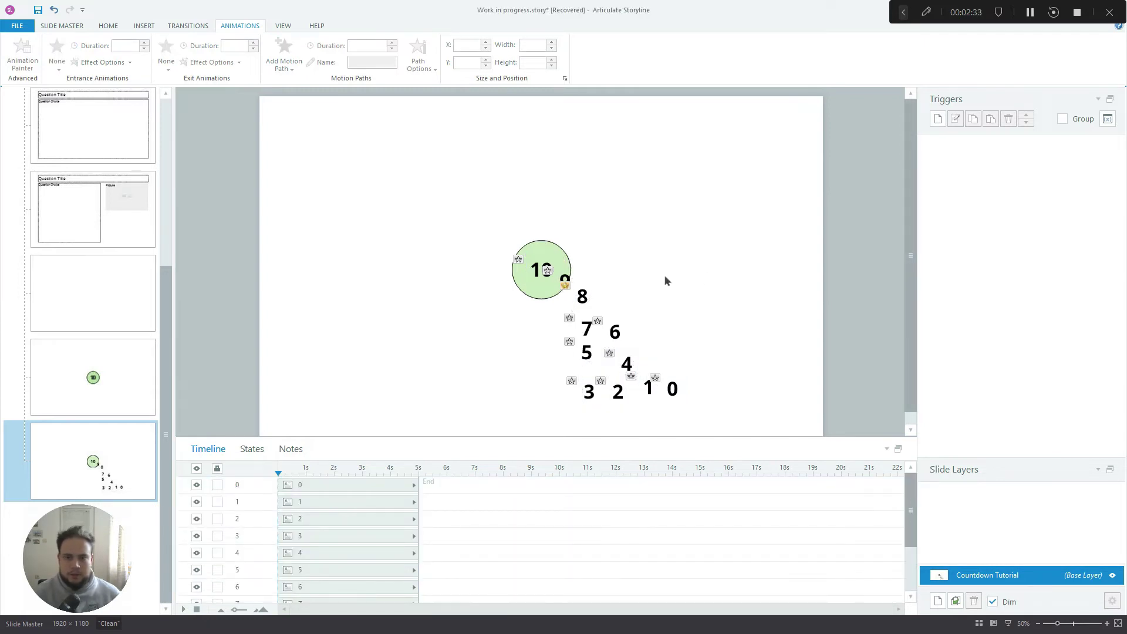
left_click(314, 494)
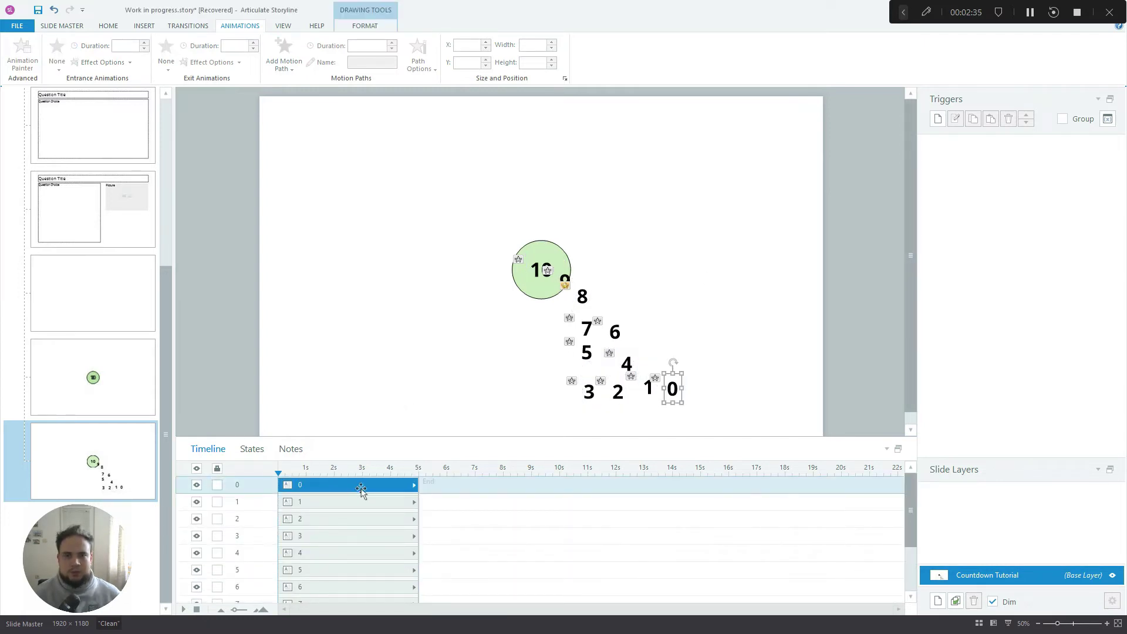
scroll(370, 540, "down", 3)
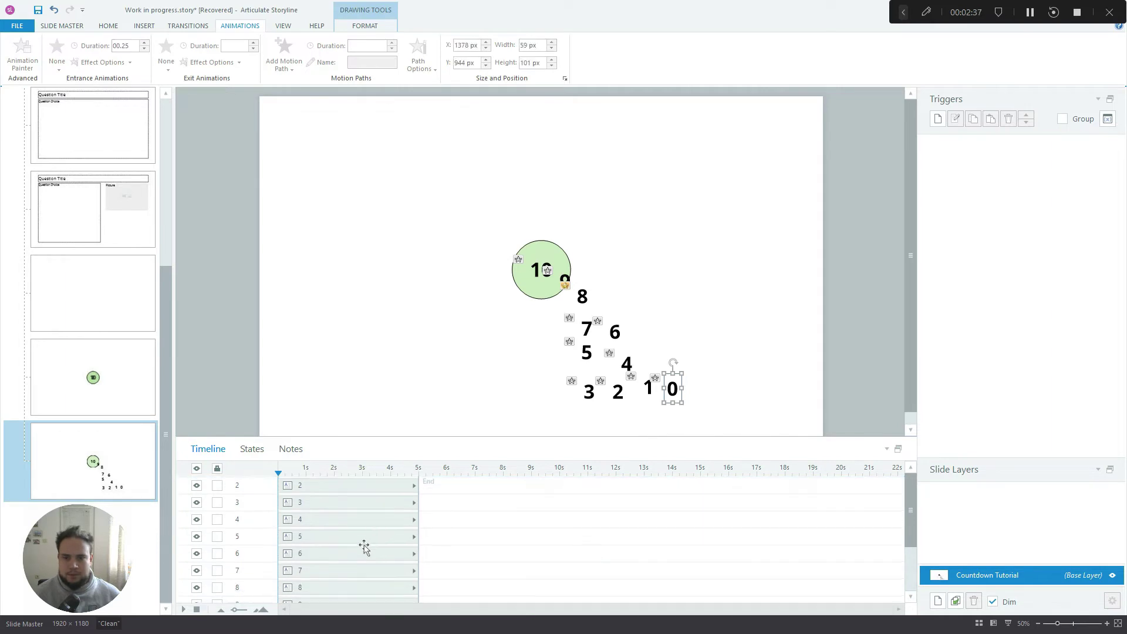
left_click(311, 576, "shift")
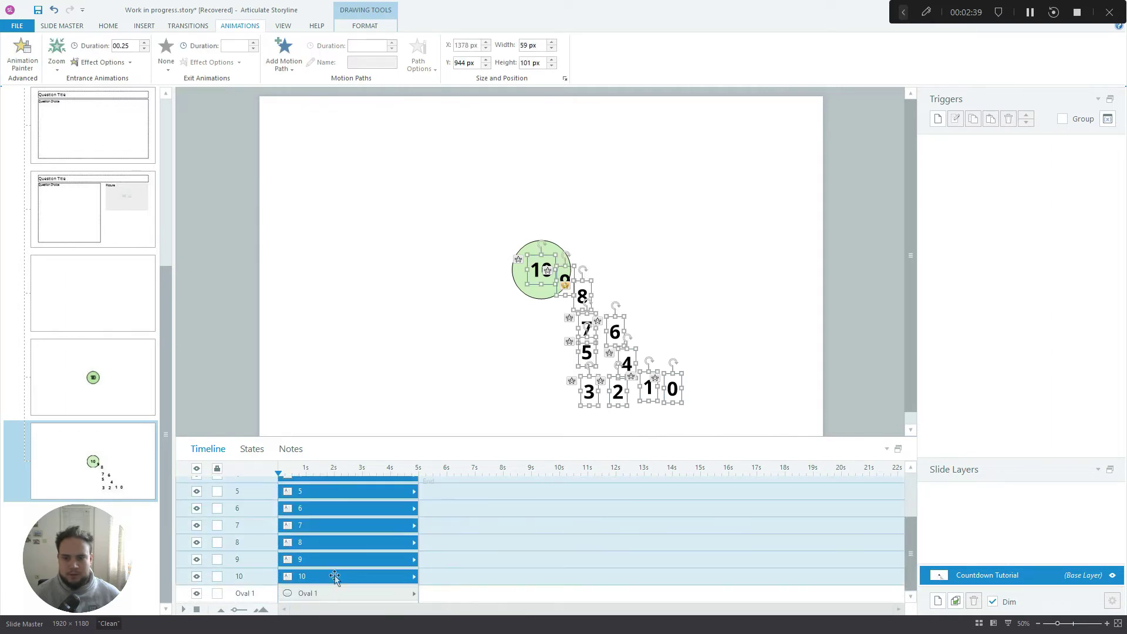
left_click(365, 27)
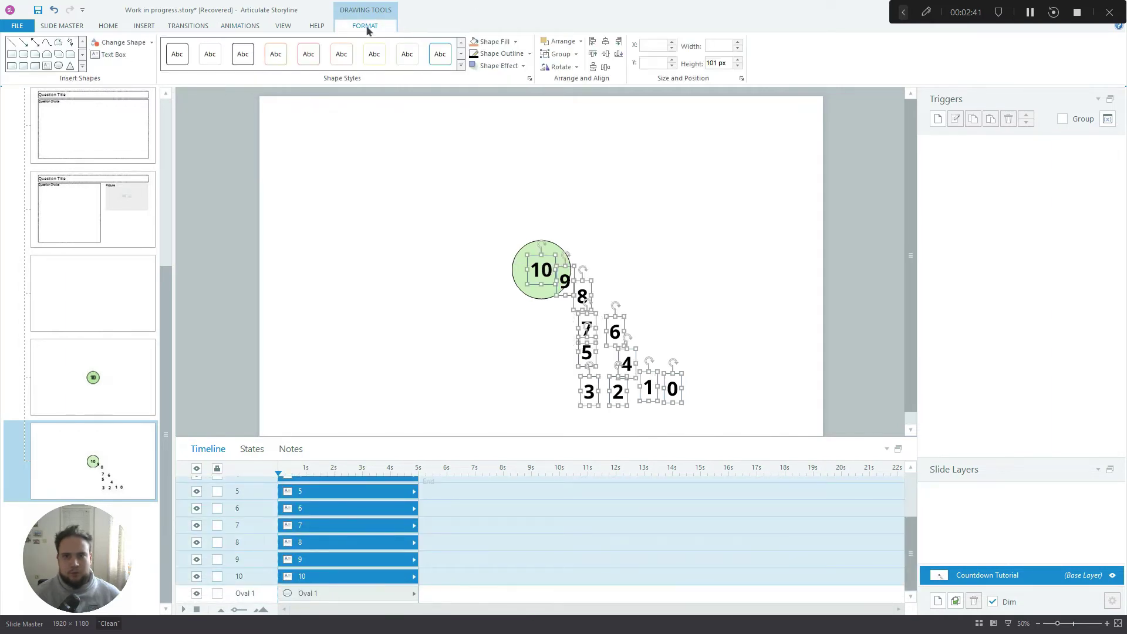
left_click(607, 44)
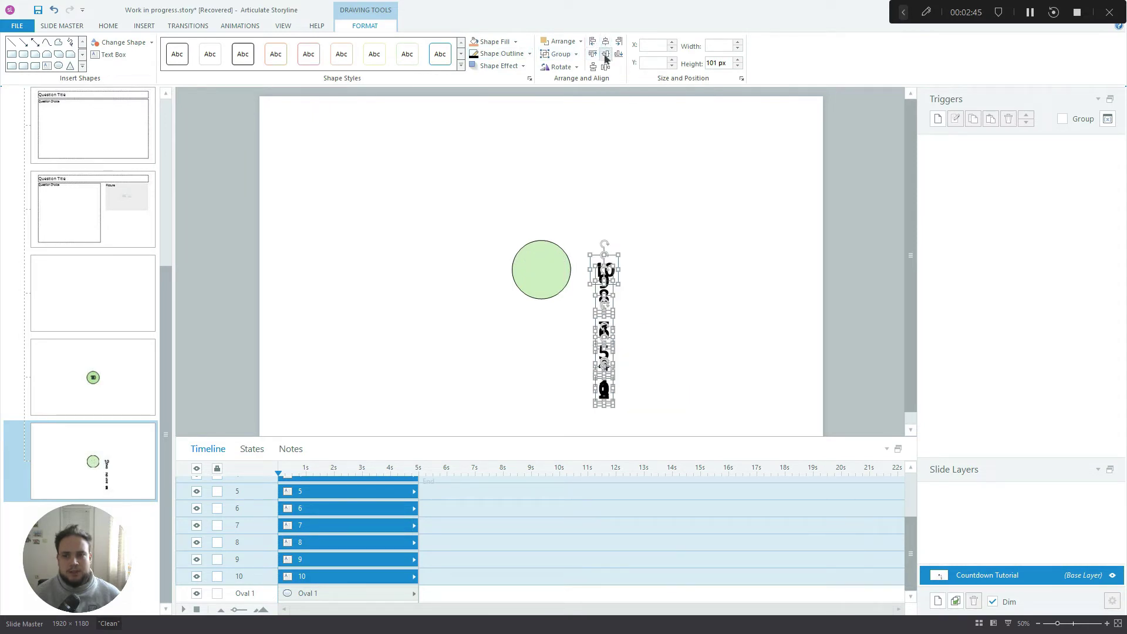
left_click(606, 55)
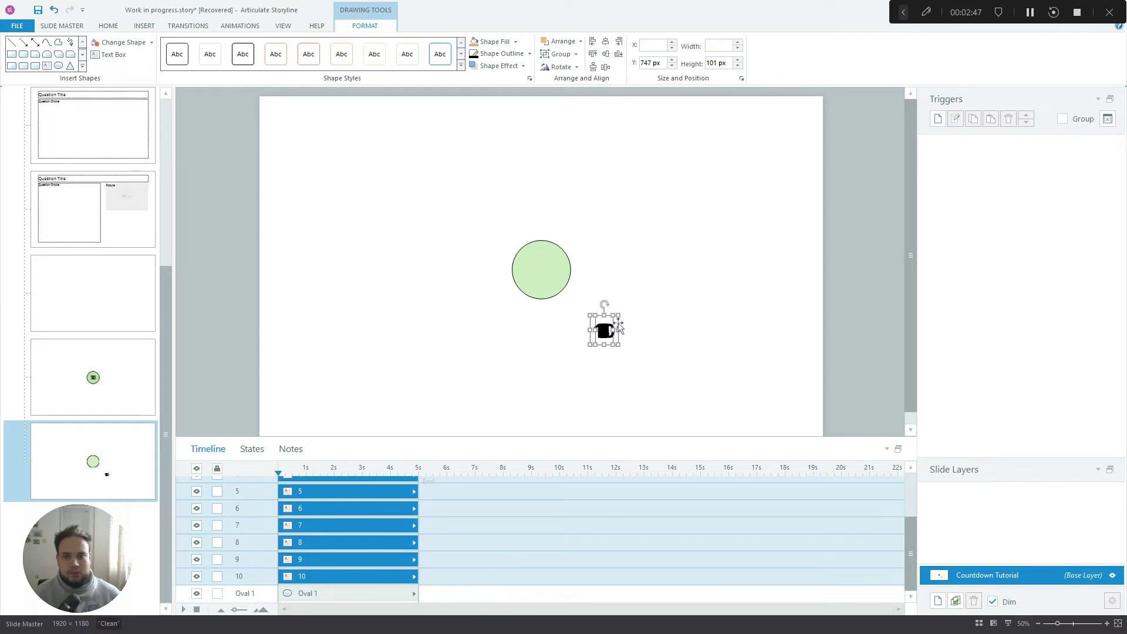
left_click_drag(619, 327, 553, 262)
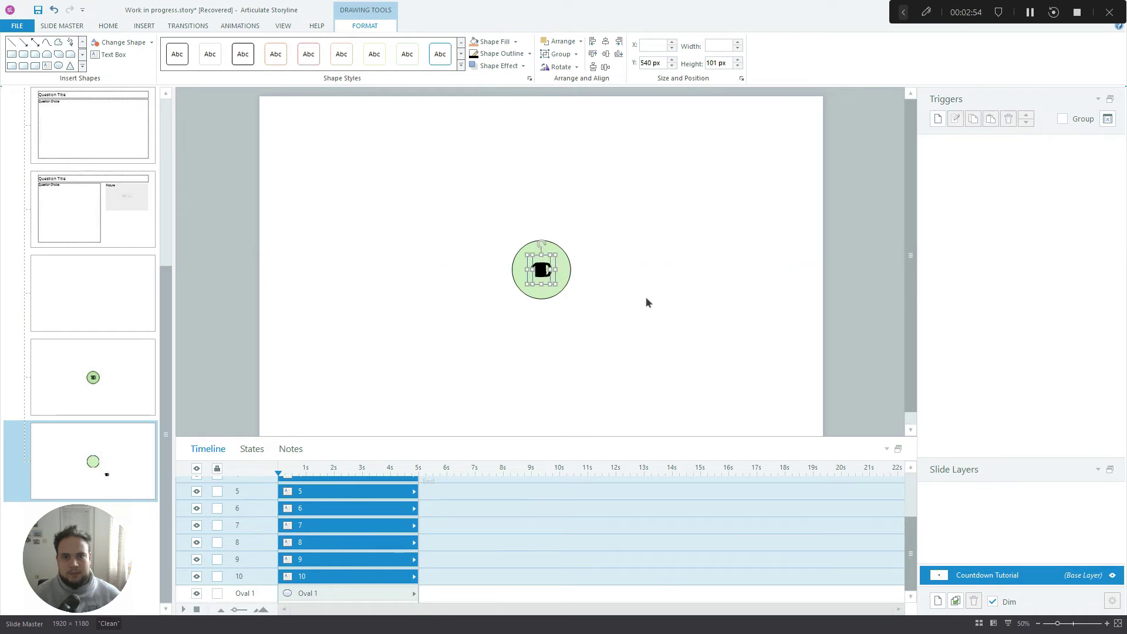
left_click(703, 256)
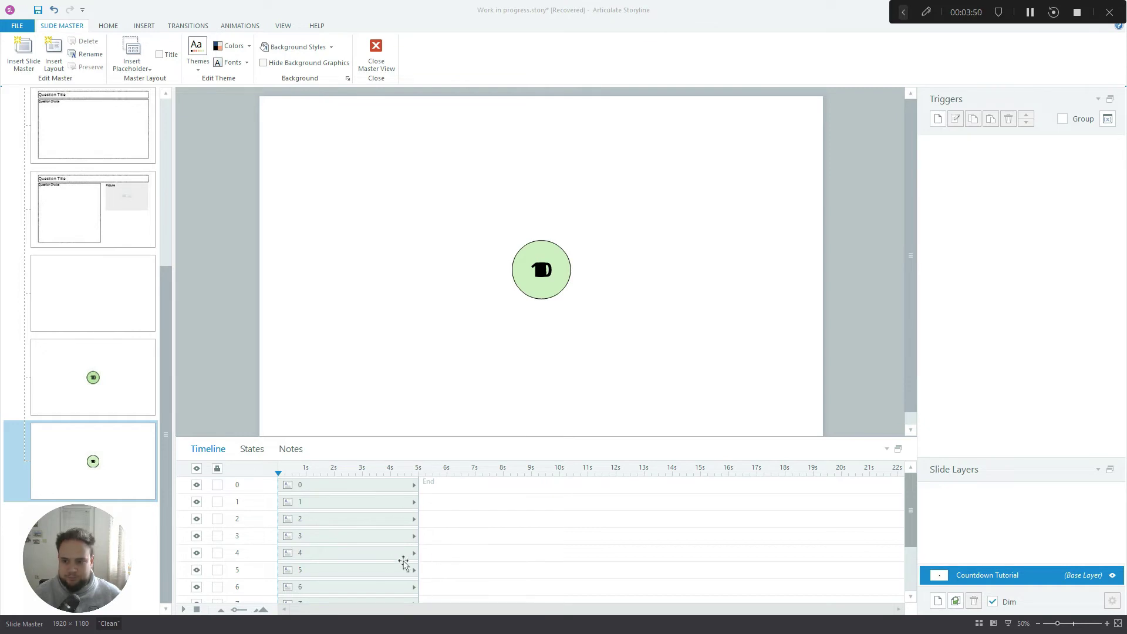
Stagger the number bars one second apart on the timeline, starting with 10 at 0 s.
scroll(405, 552, "down", 4)
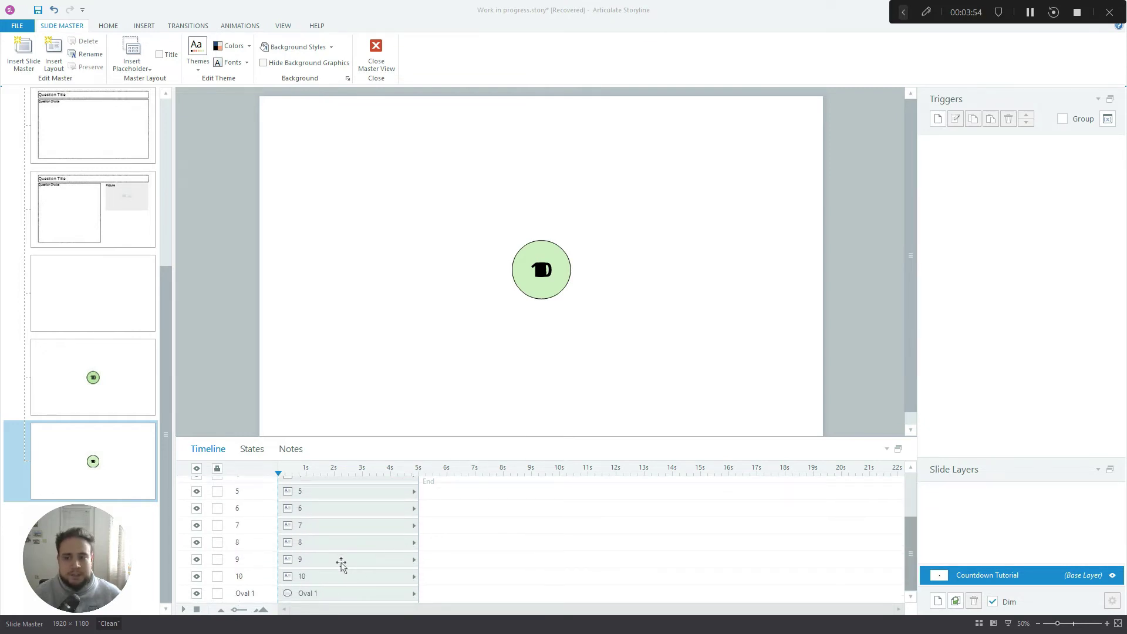
scroll(339, 558, "up", 4)
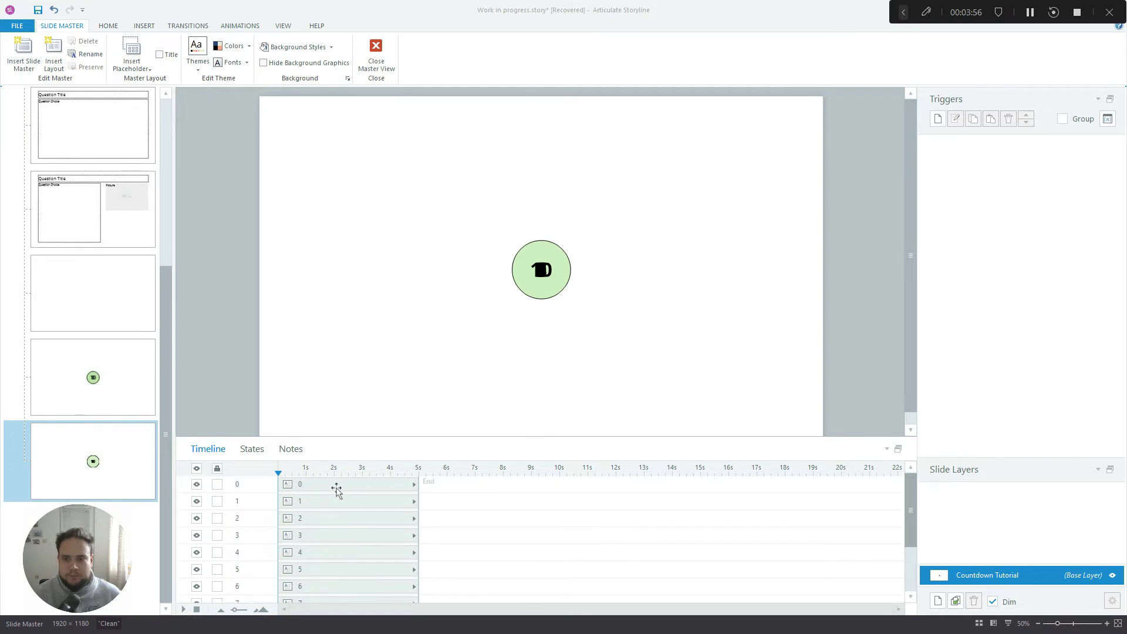
scroll(342, 546, "down", 4)
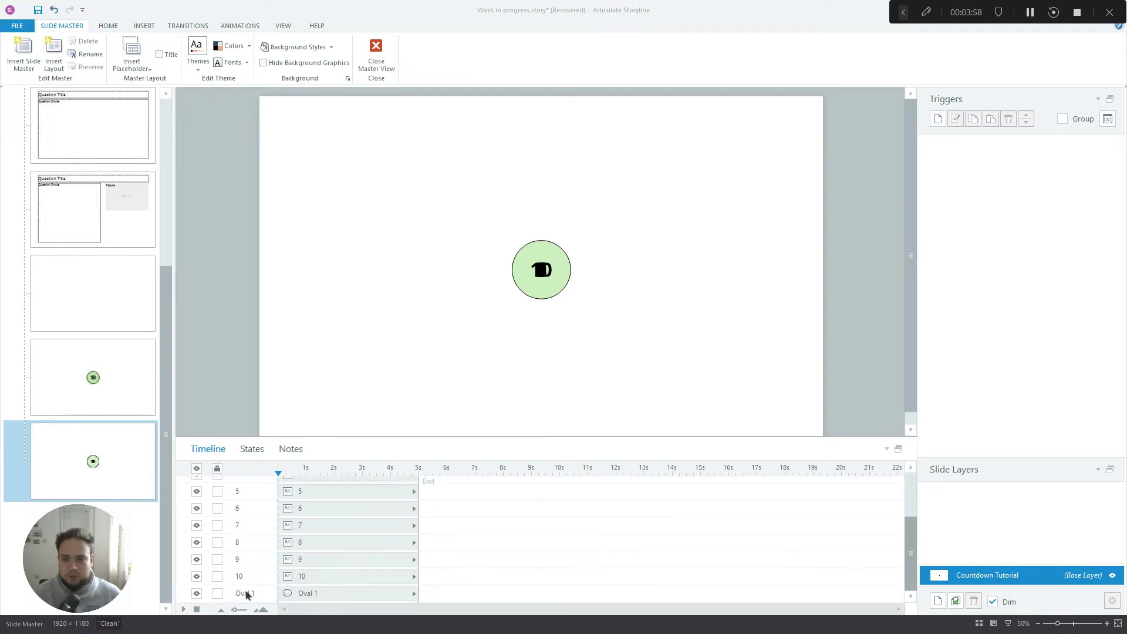
left_click(435, 582)
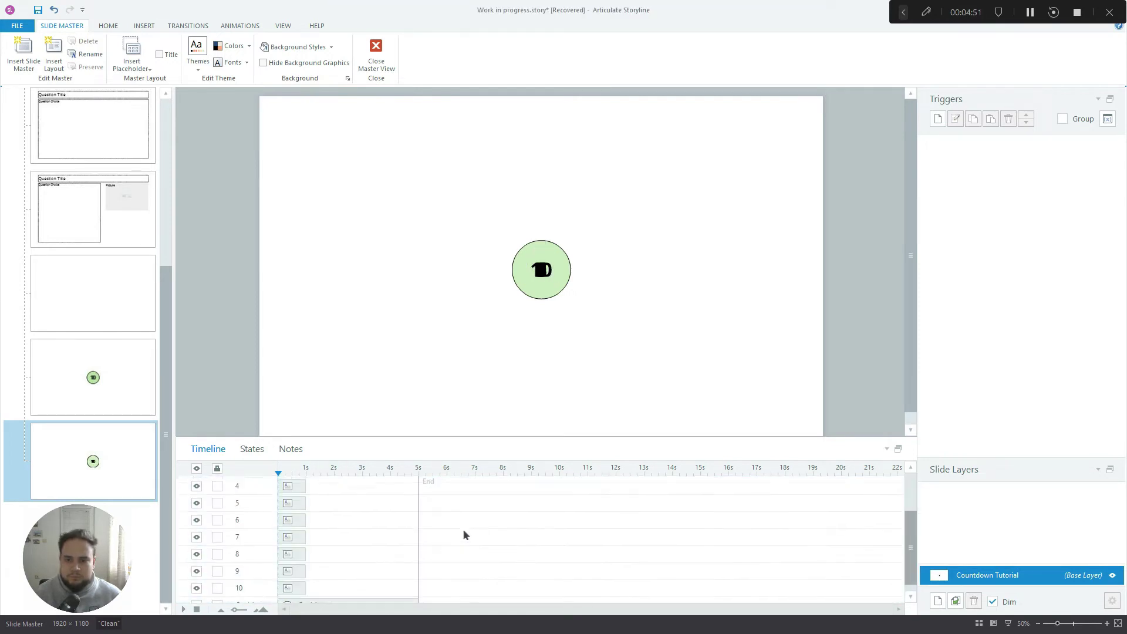
left_click(317, 560)
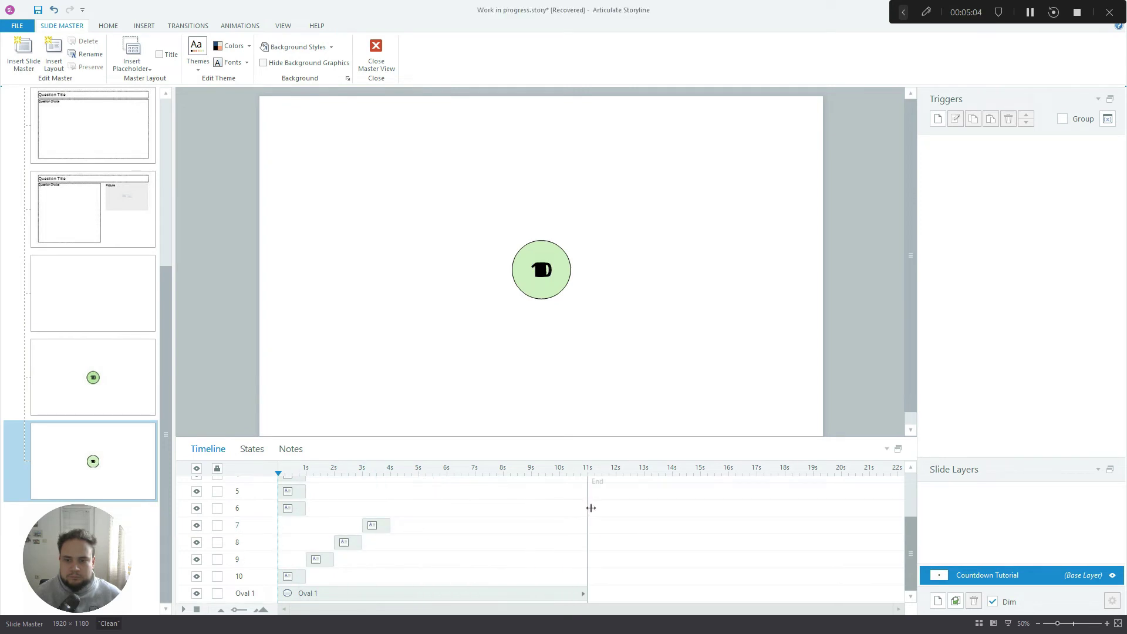
left_click_drag(292, 508, 433, 491)
scroll(352, 528, "up", 2)
left_click_drag(292, 540, 489, 524)
left_click_drag(292, 507, 545, 490)
Trim the 0 bar and the timeline End to about 10.5 s.
scroll(545, 502, "up", 1)
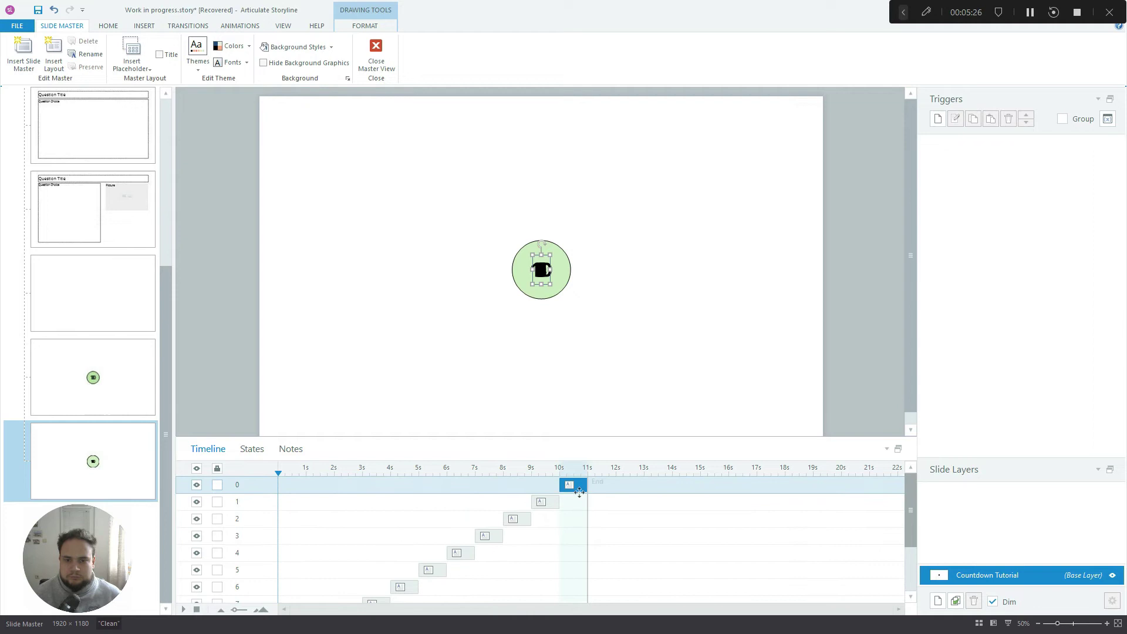
scroll(651, 549, "down", 3)
scroll(648, 530, "up", 3)
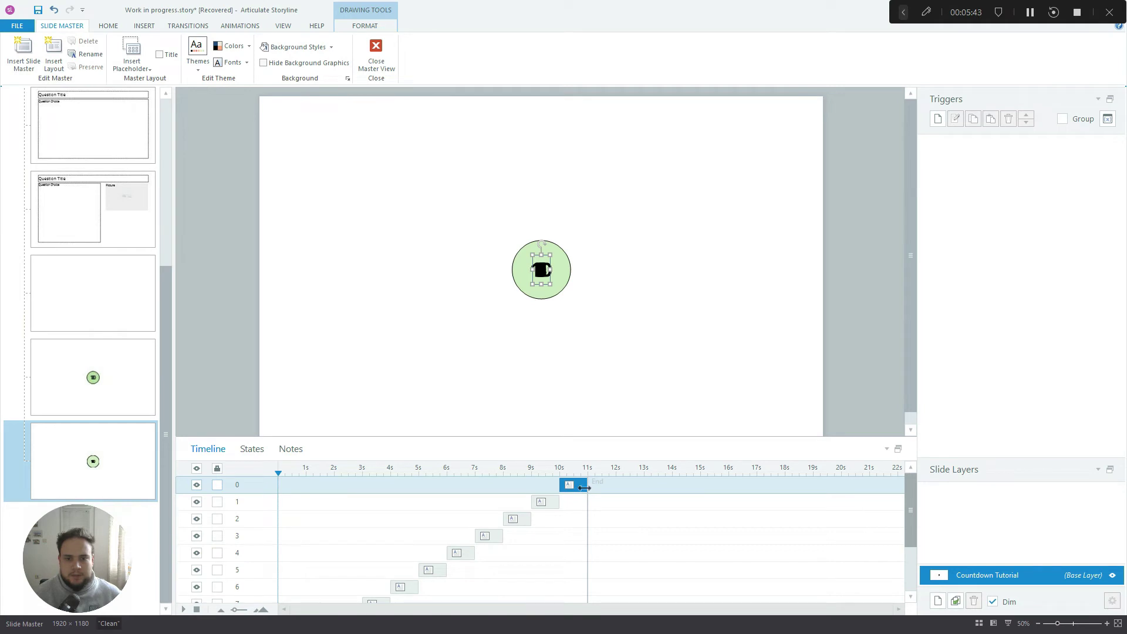
left_click_drag(585, 488, 573, 490)
left_click_drag(588, 507, 573, 508)
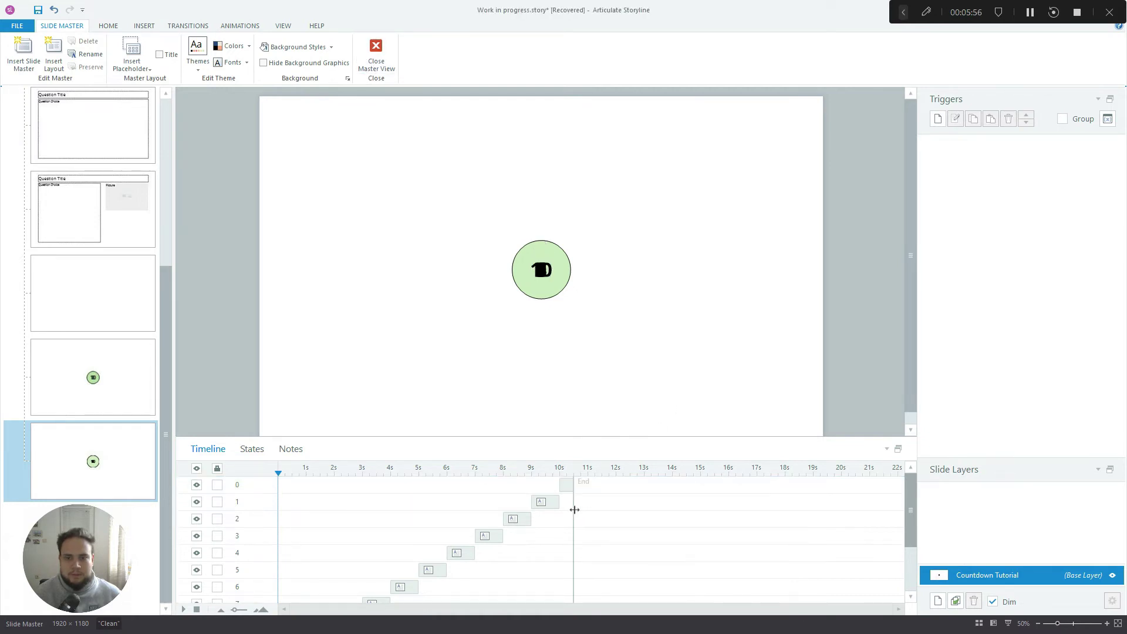
Exit Master View, play the countdown in Preview, and close the preview.
left_click(380, 61)
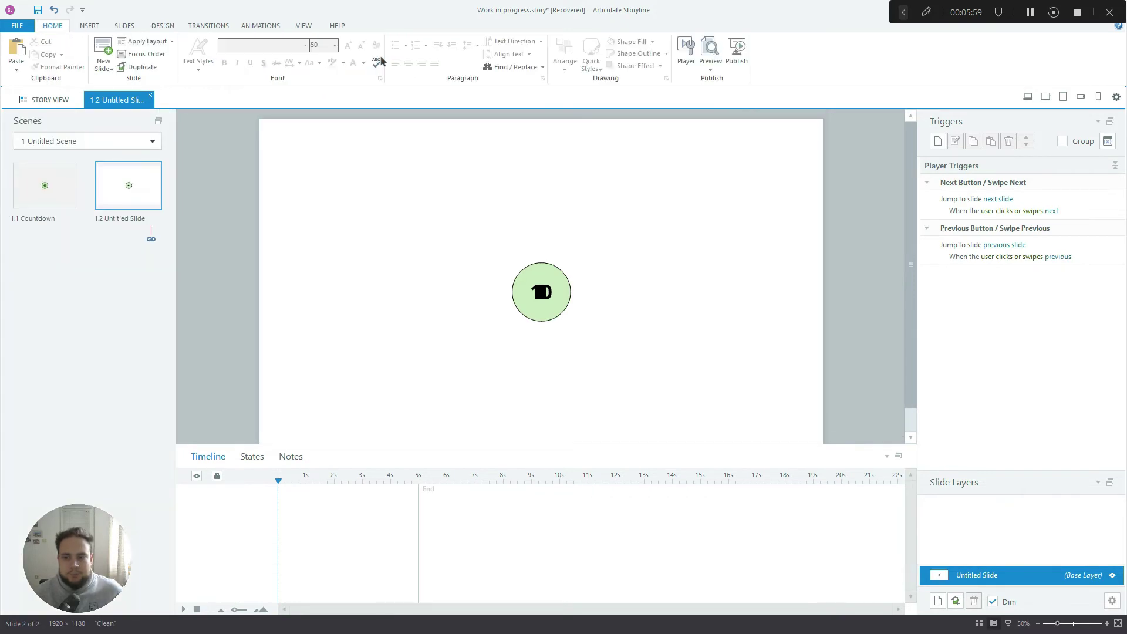
left_click(1027, 96)
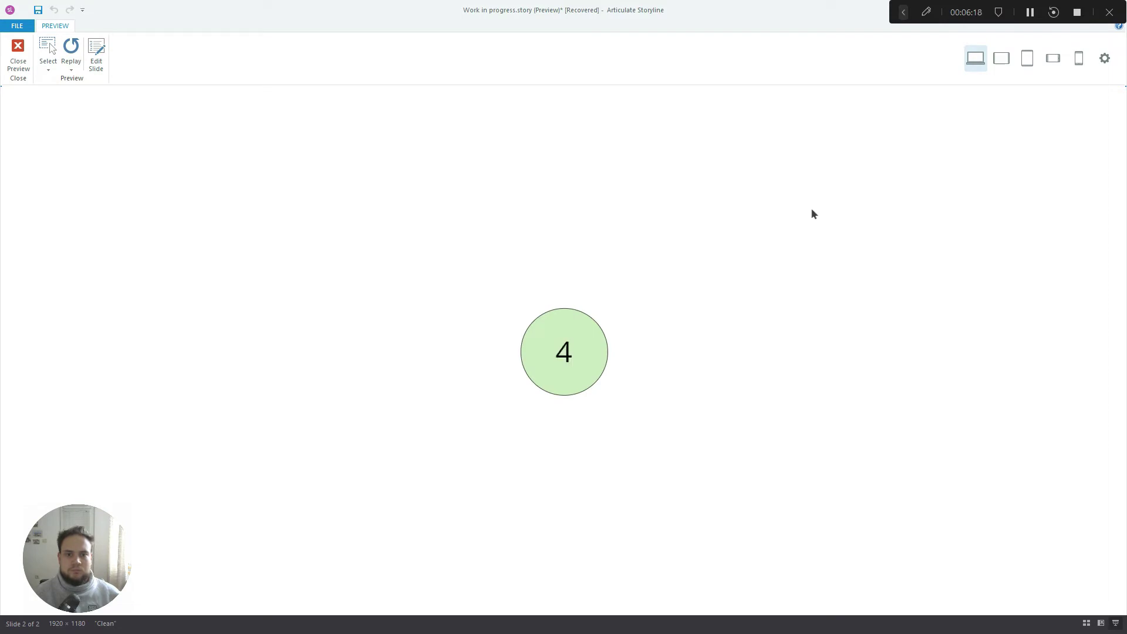
left_click(19, 53)
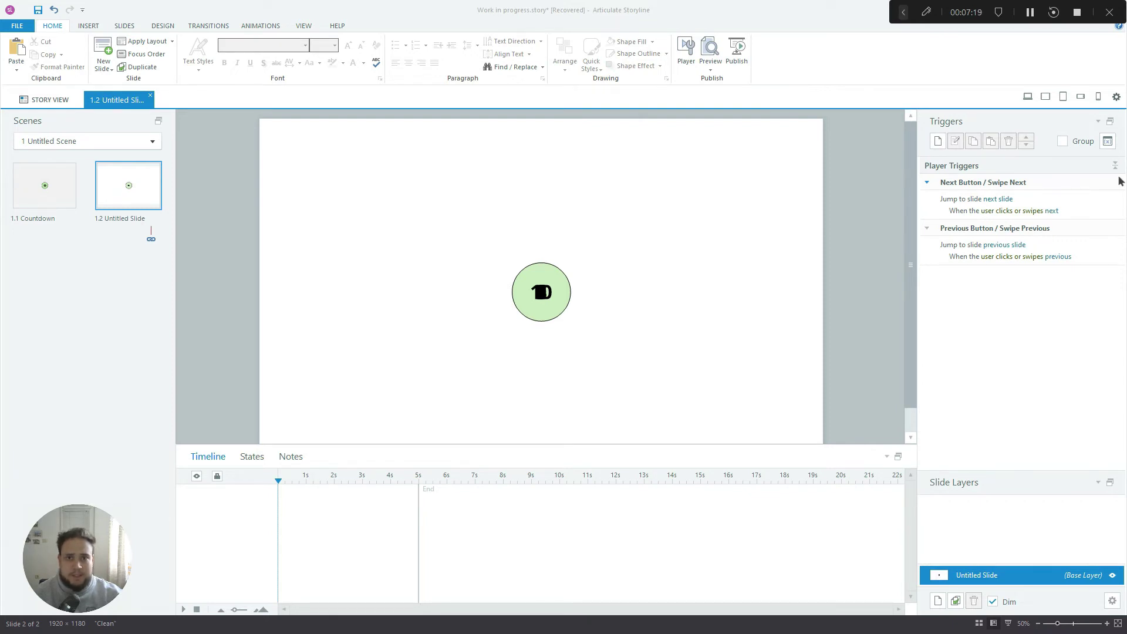
In Slide Master view, select the bars for numbers 10 through 0 and shift them about 0.5 s later.
left_click(300, 27)
left_click(64, 52)
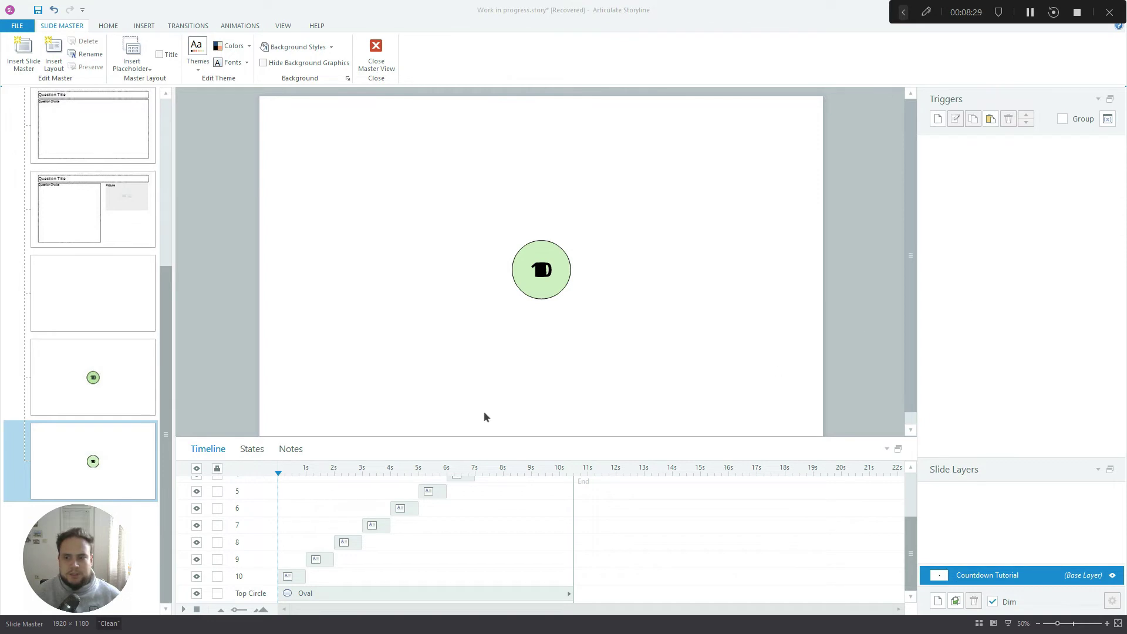
left_click(291, 577)
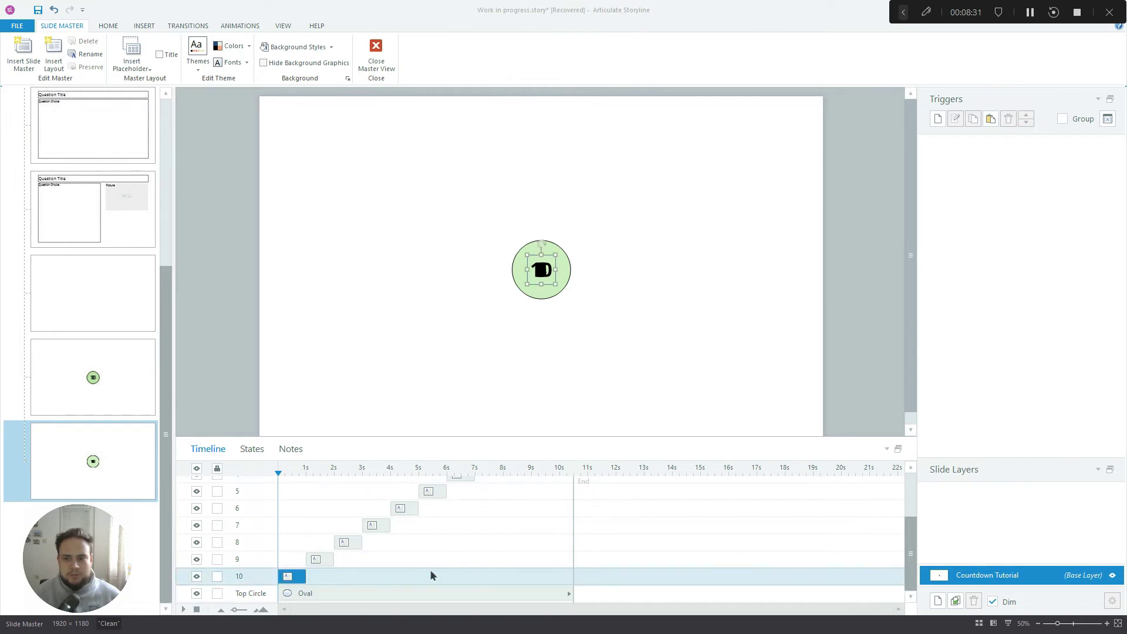
scroll(489, 534, "up", 3)
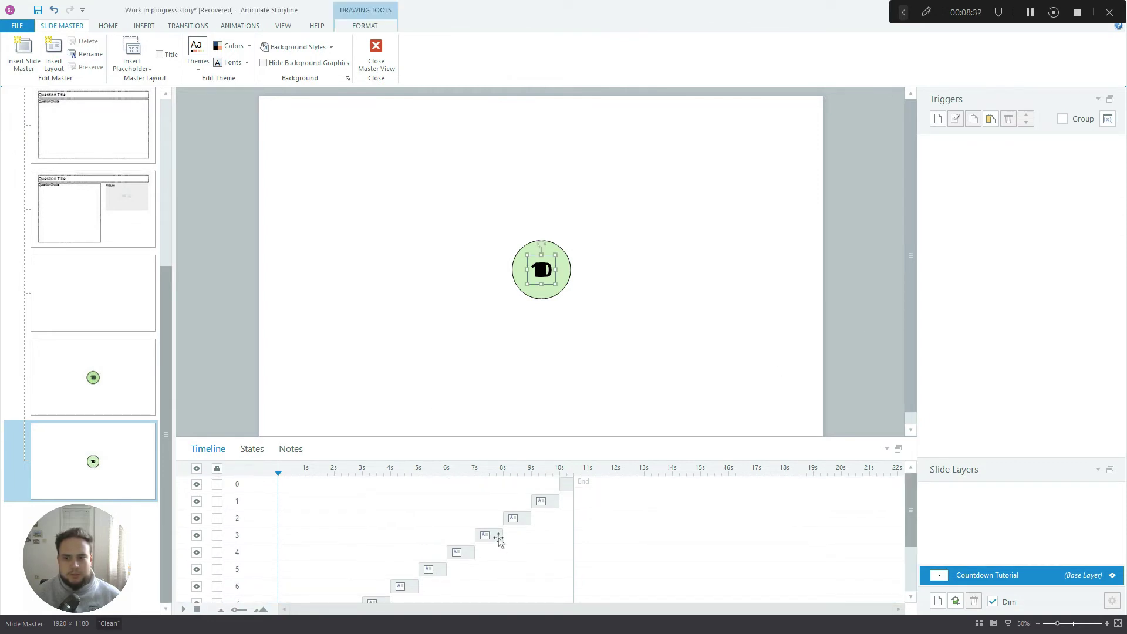
left_click(562, 485, "shift")
scroll(396, 542, "down", 3)
scroll(384, 539, "down", 1)
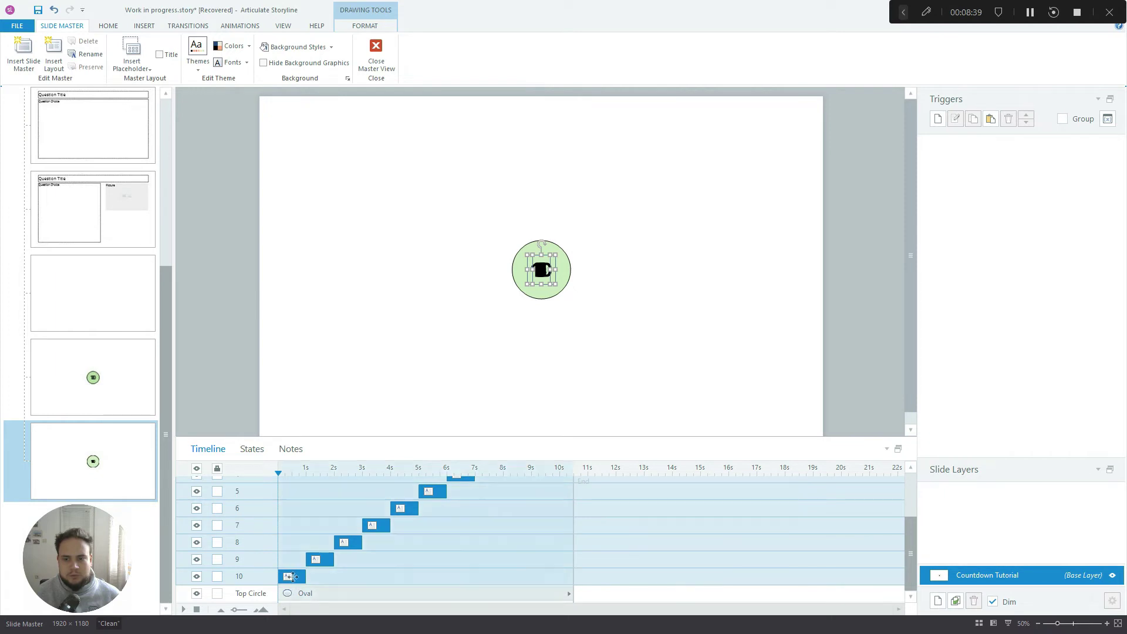
left_click_drag(293, 576, 302, 576)
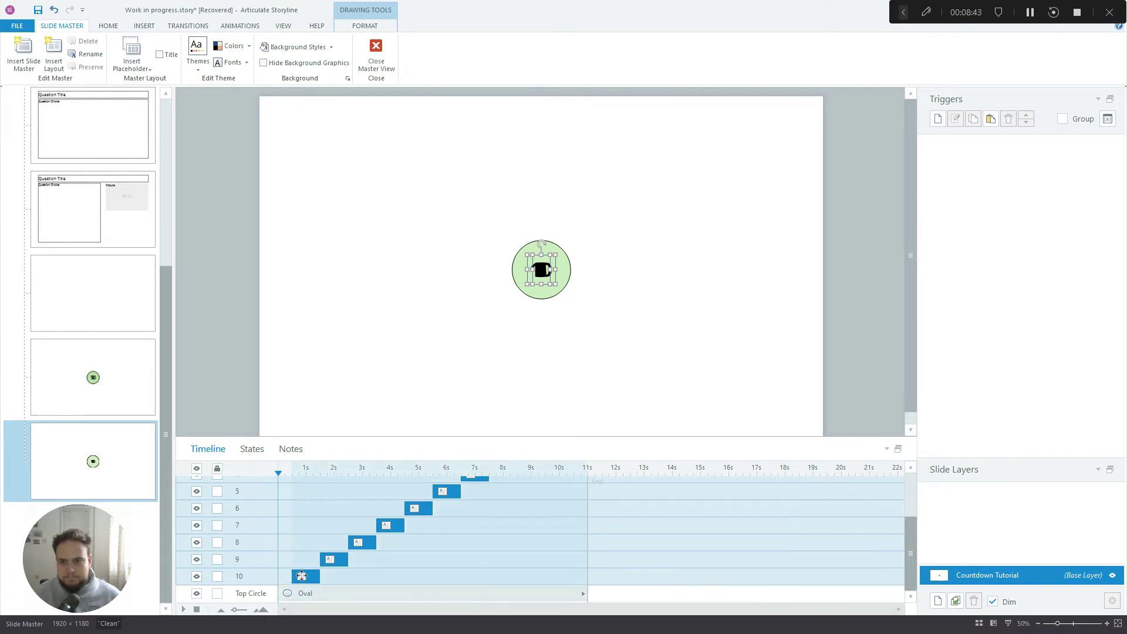
scroll(535, 575, "up", 3)
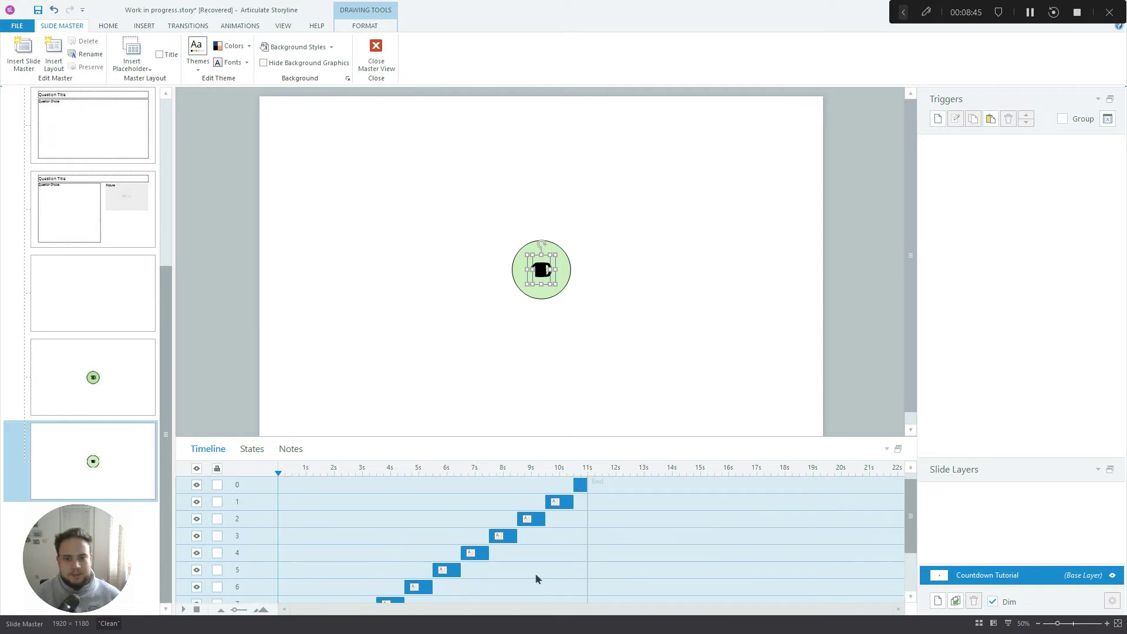
scroll(535, 579, "down", 3)
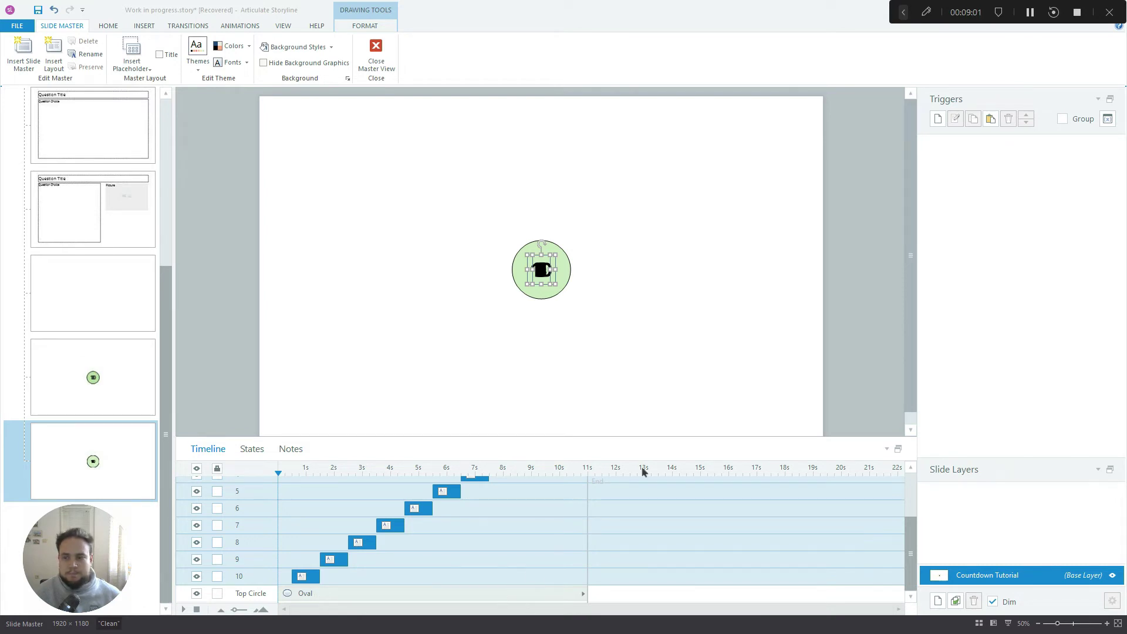
Start a new trigger that changes Top Circle's state to Yellow.
left_click(938, 117)
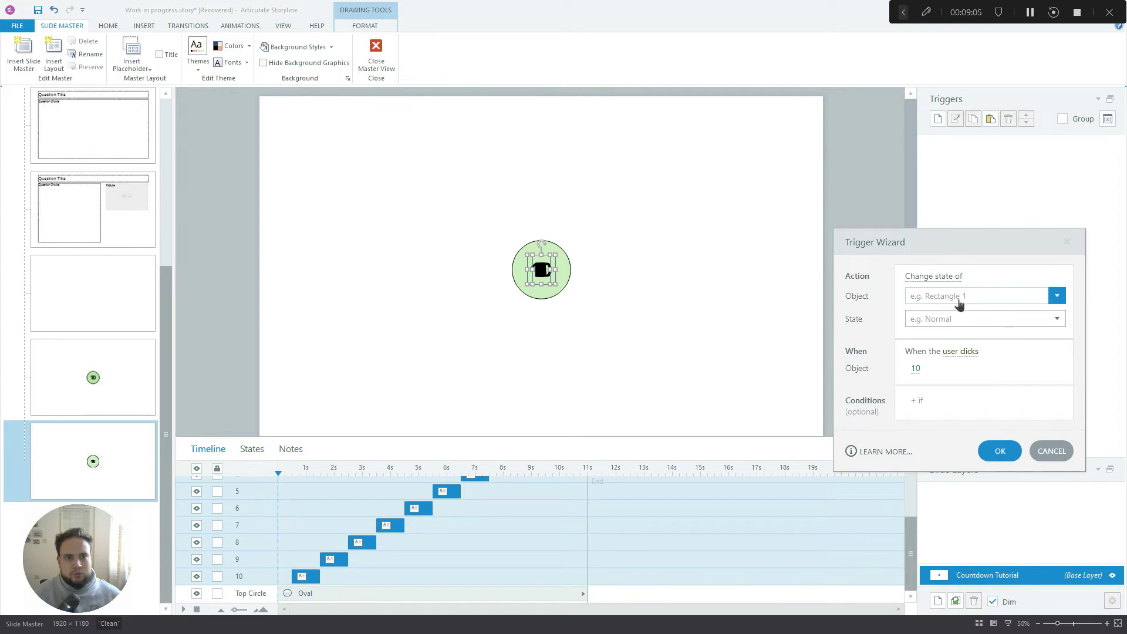
left_click(958, 297)
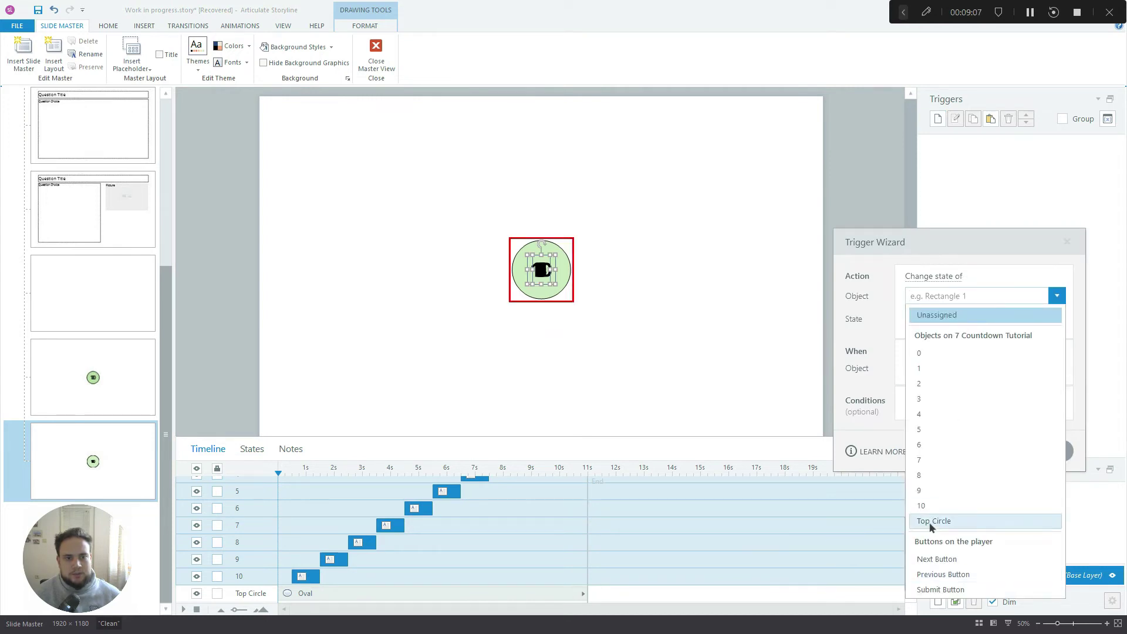
left_click(931, 521)
left_click(947, 311)
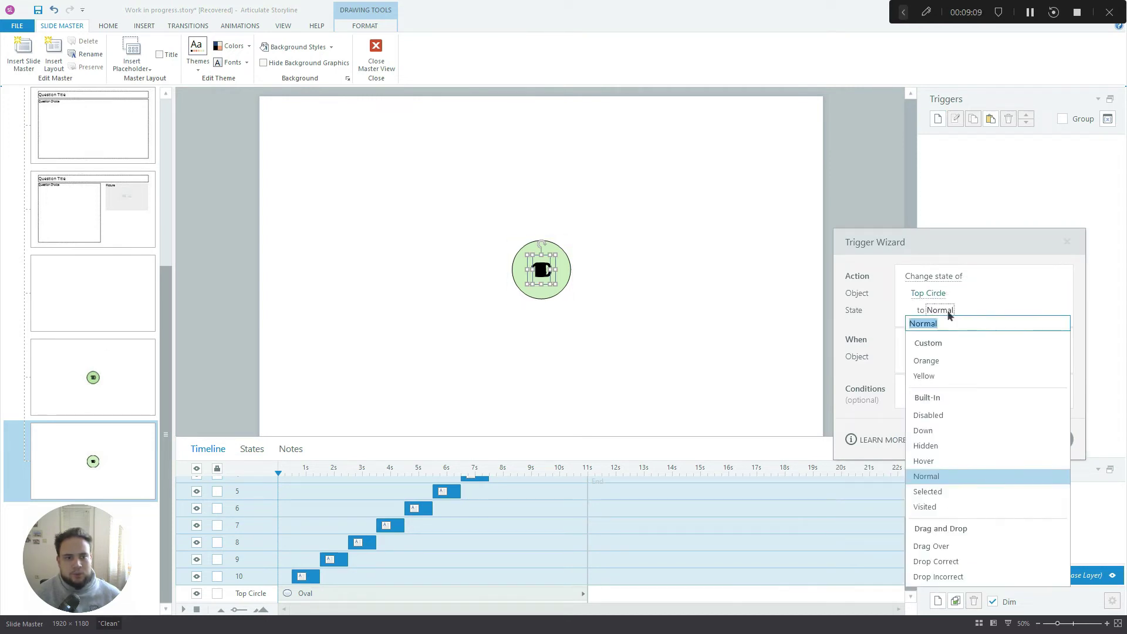
left_click(924, 376)
Fire the trigger when the timeline reaches 4.5 s, save it, and copy it.
left_click(954, 340)
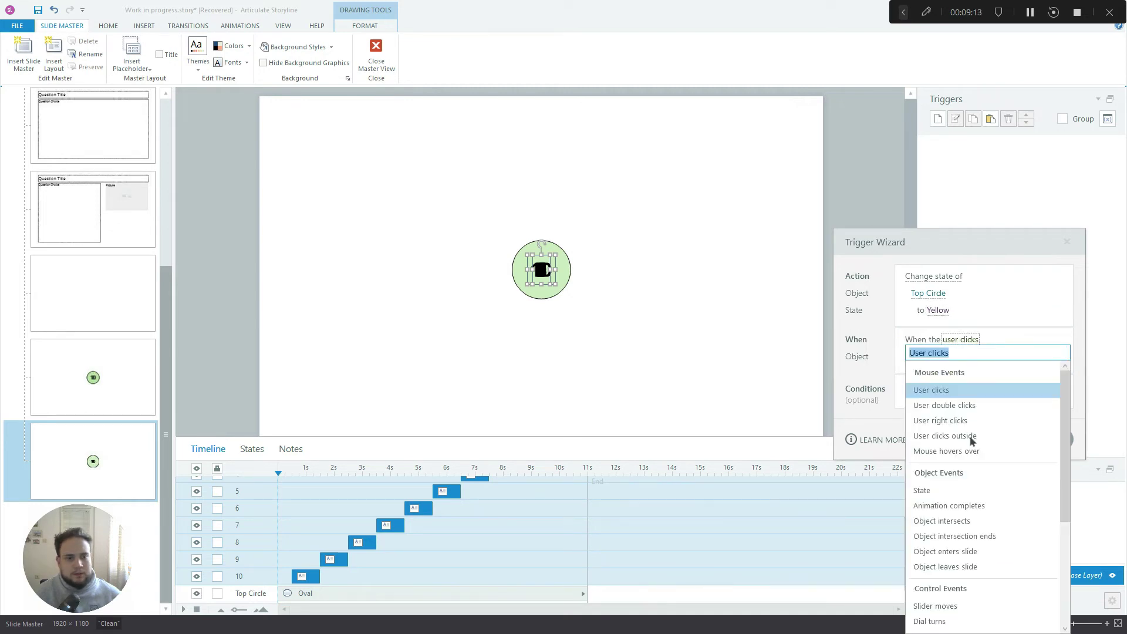
scroll(985, 529, "down", 5)
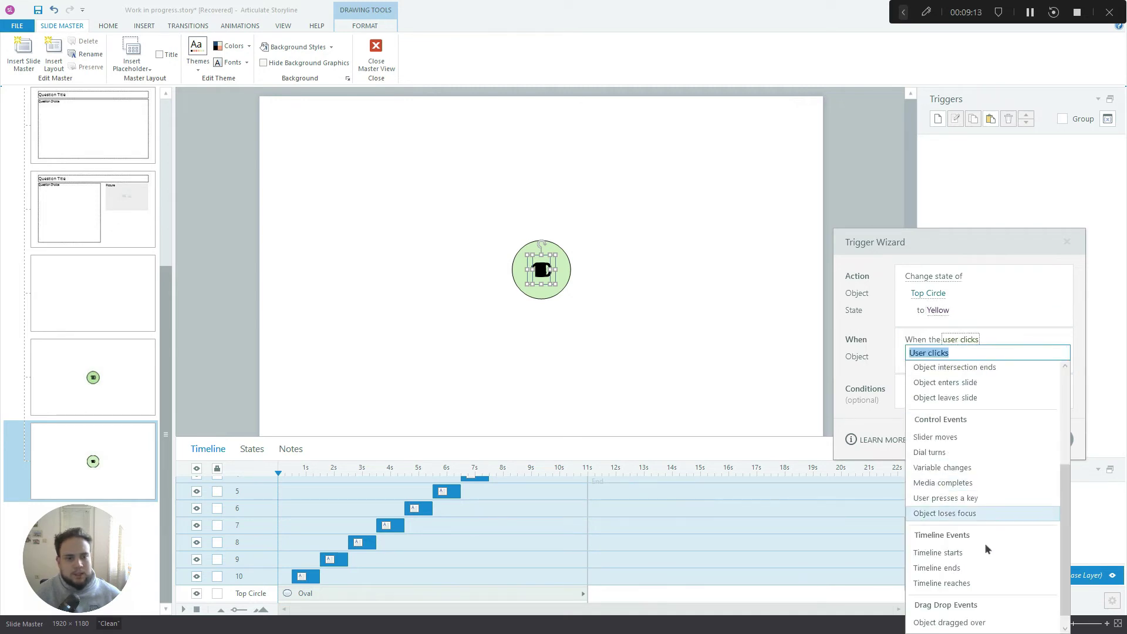
left_click(975, 581)
left_click(988, 377)
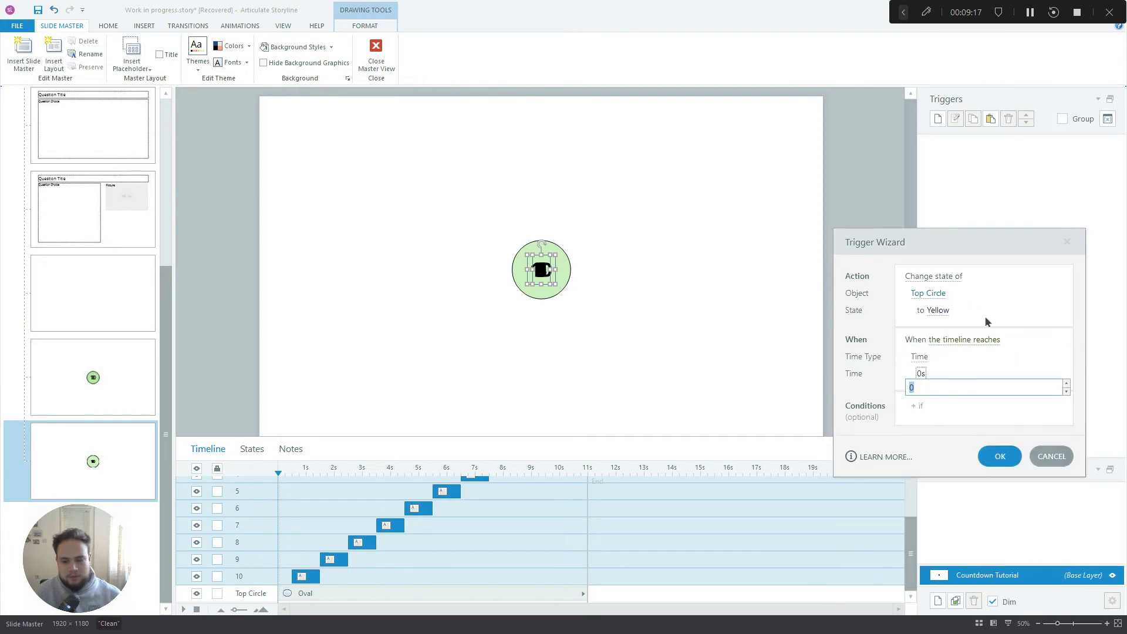
type("4.5")
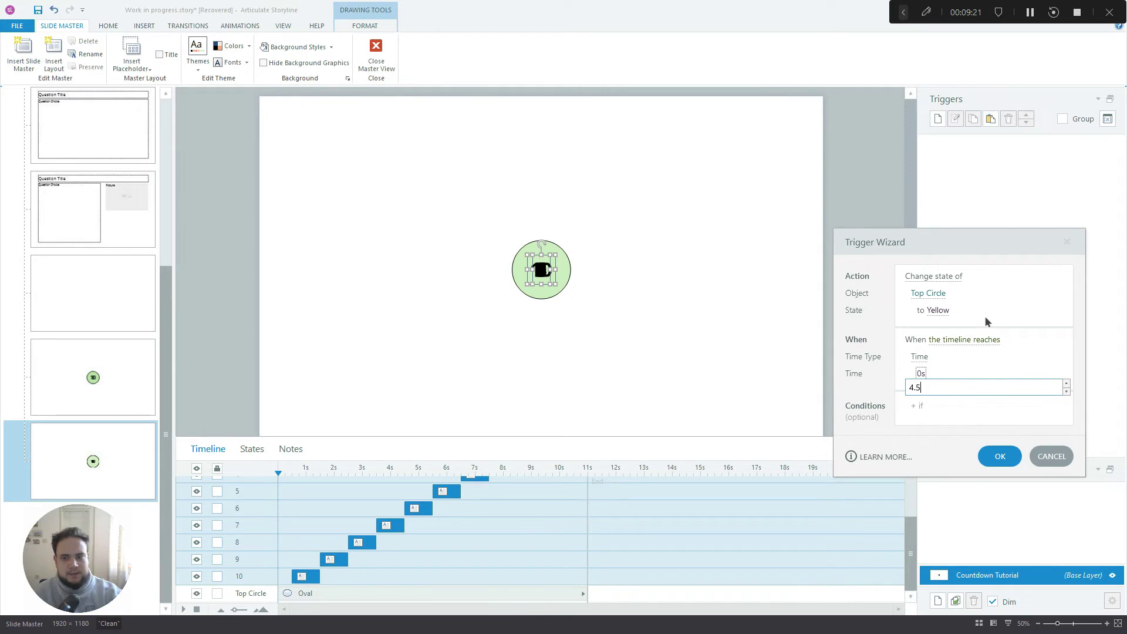
key("Return")
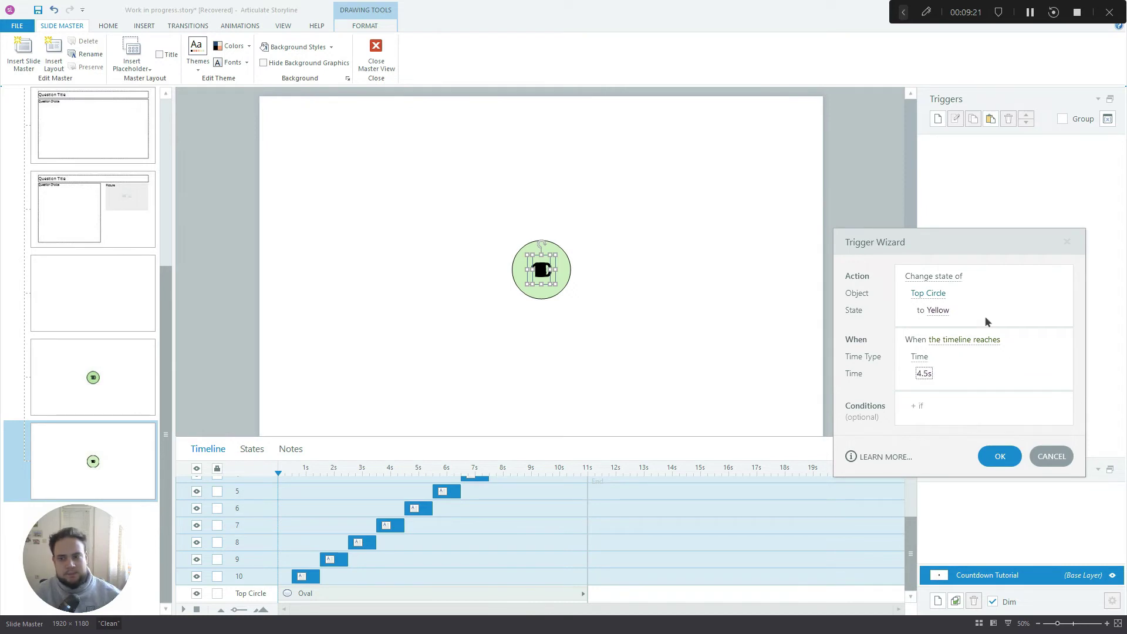
left_click(1000, 456)
left_click(974, 121)
Paste the copied trigger and change it to set Top Circle to Orange at 7.5 s.
left_click(992, 120)
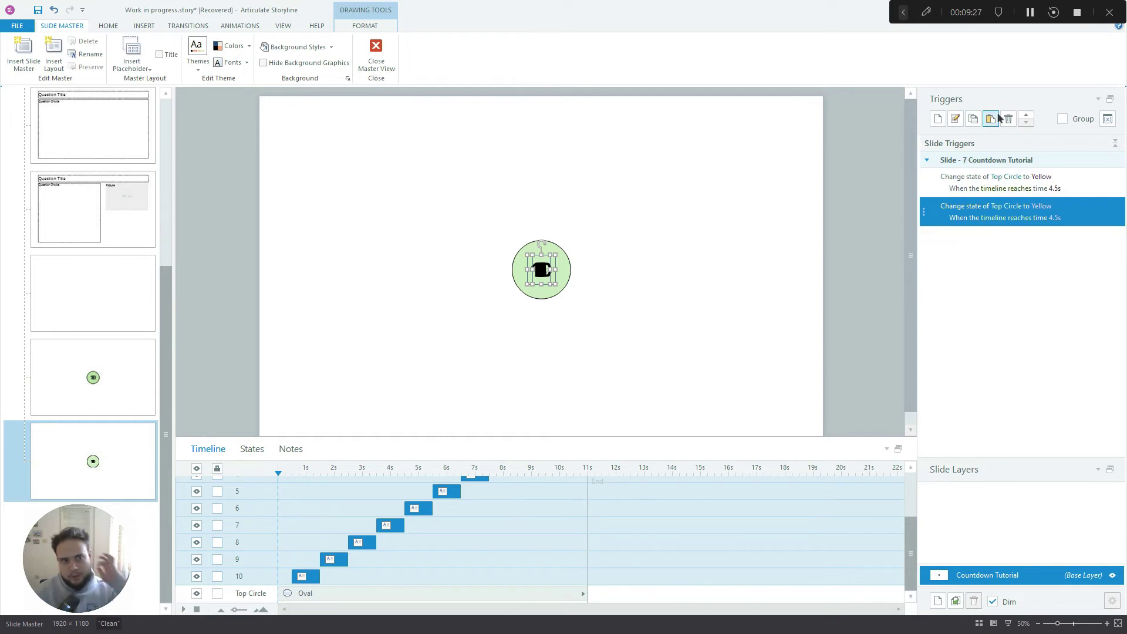
left_click(1044, 207)
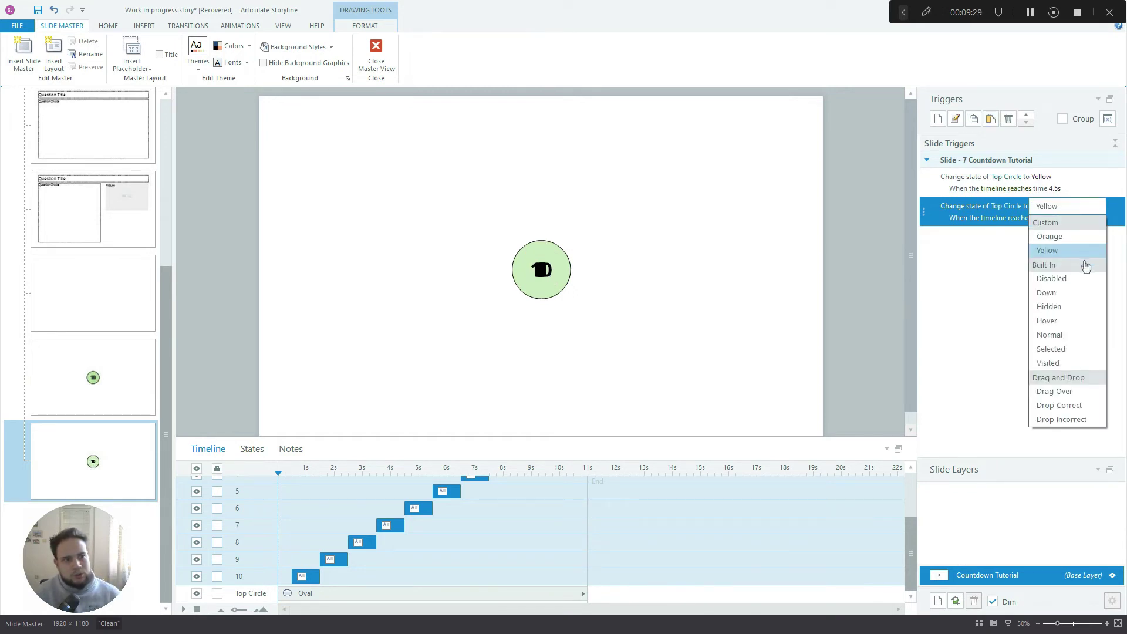
left_click(1070, 239)
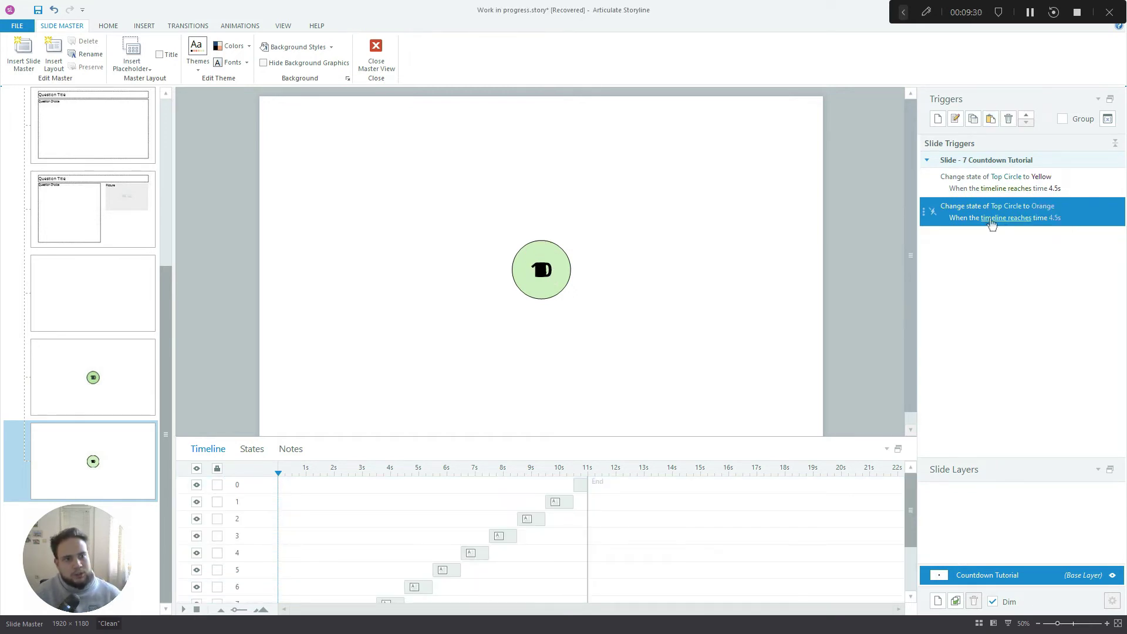
left_click(1055, 218)
type("7.5")
key("Return")
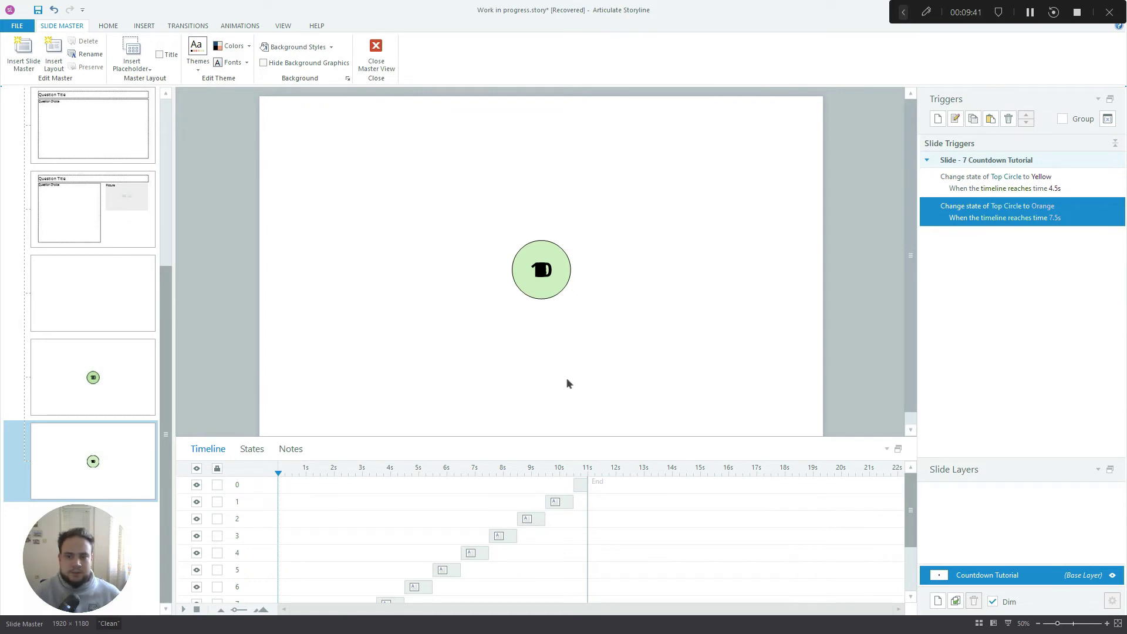
left_click(552, 250)
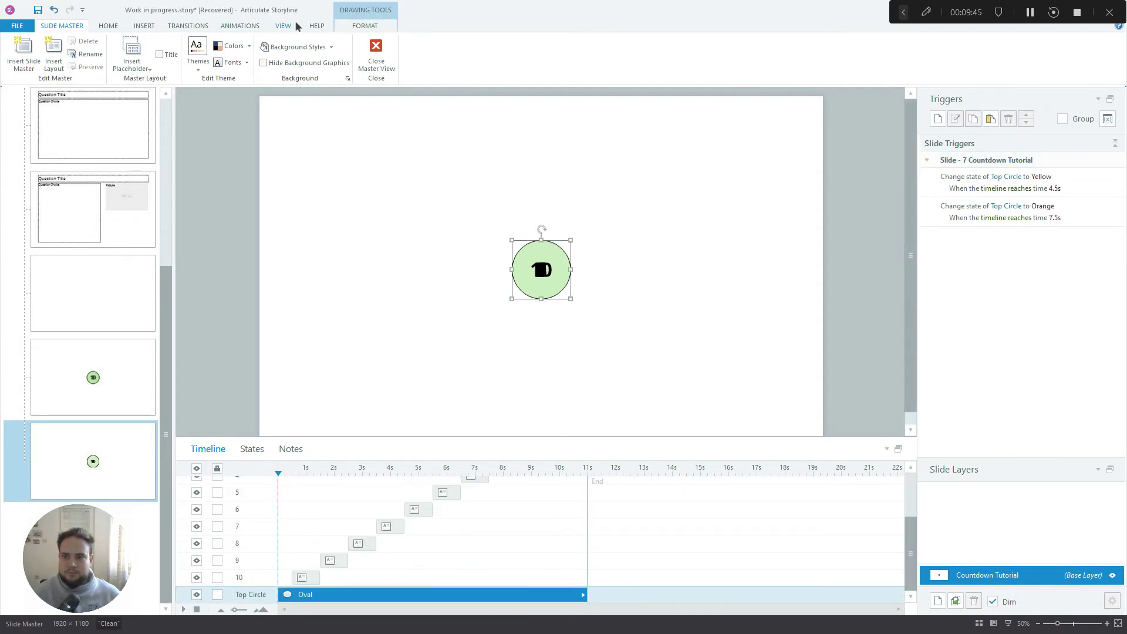
Give Top Circle a Wheel exit animation of 11 seconds and a Zoom entrance animation.
left_click(237, 27)
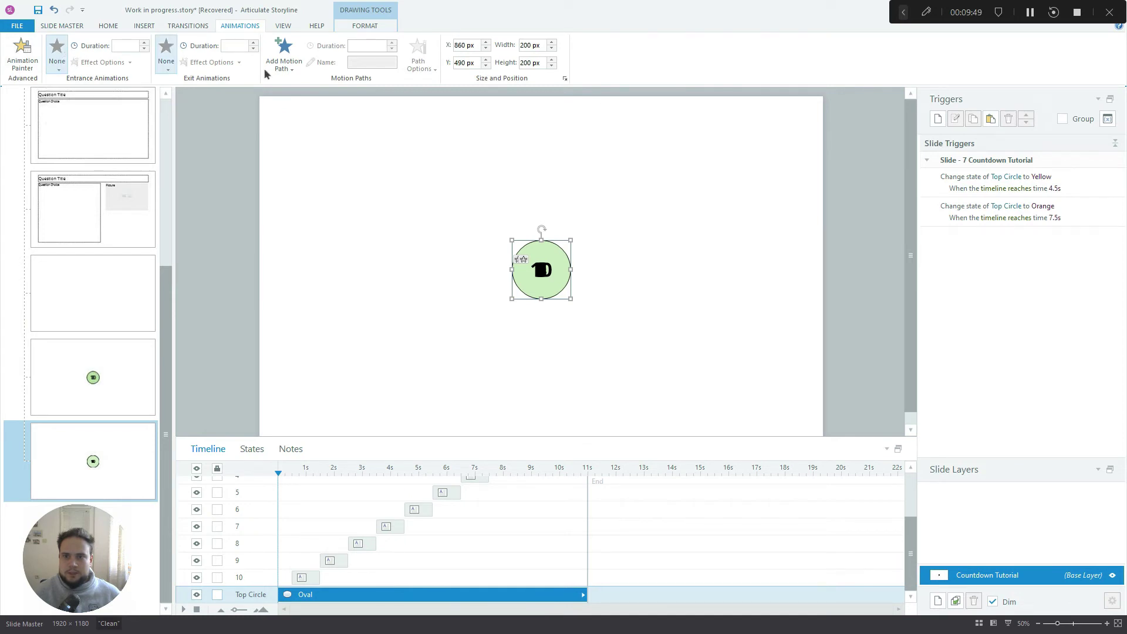
left_click(165, 60)
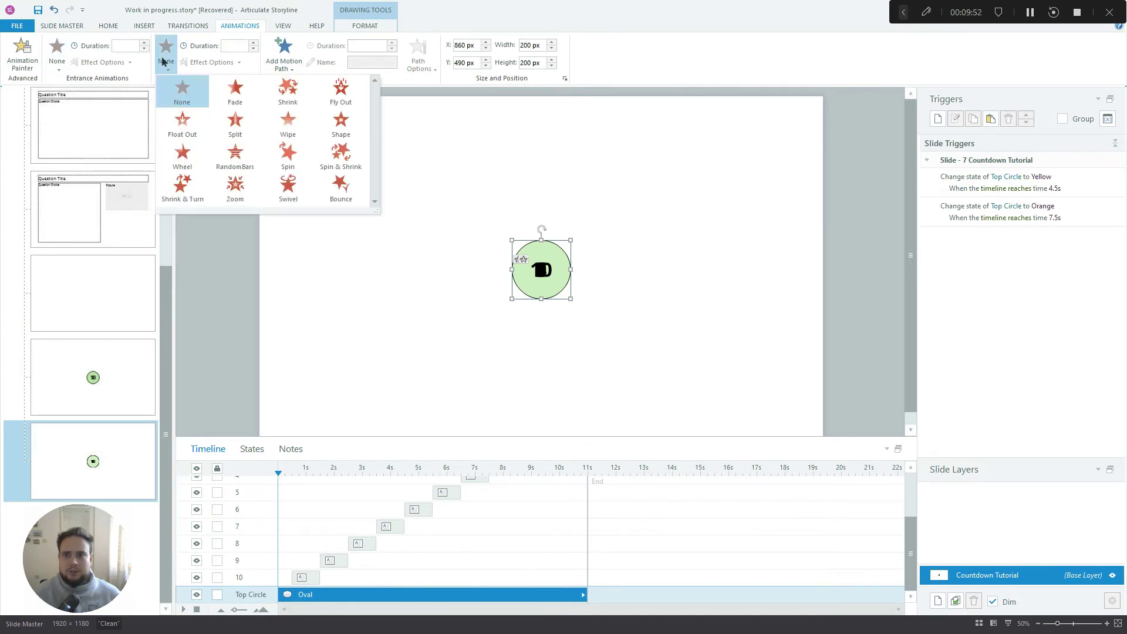
left_click(183, 158)
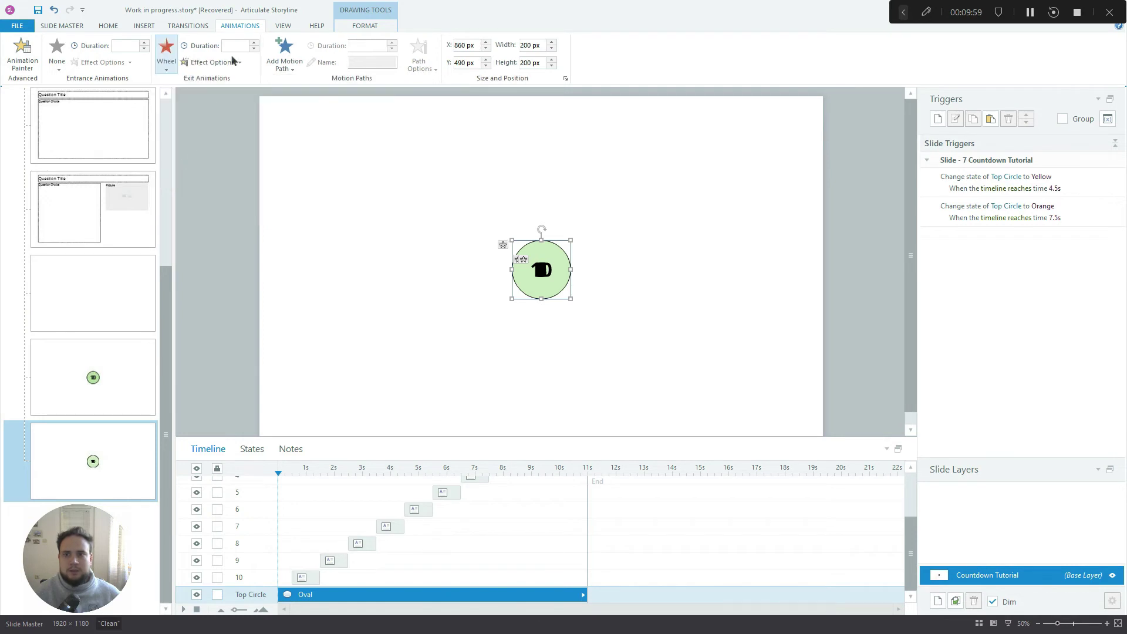
key("BackSpace")
key("BackSpace")
key("BackSpace")
key("BackSpace")
key("BackSpace")
type("11")
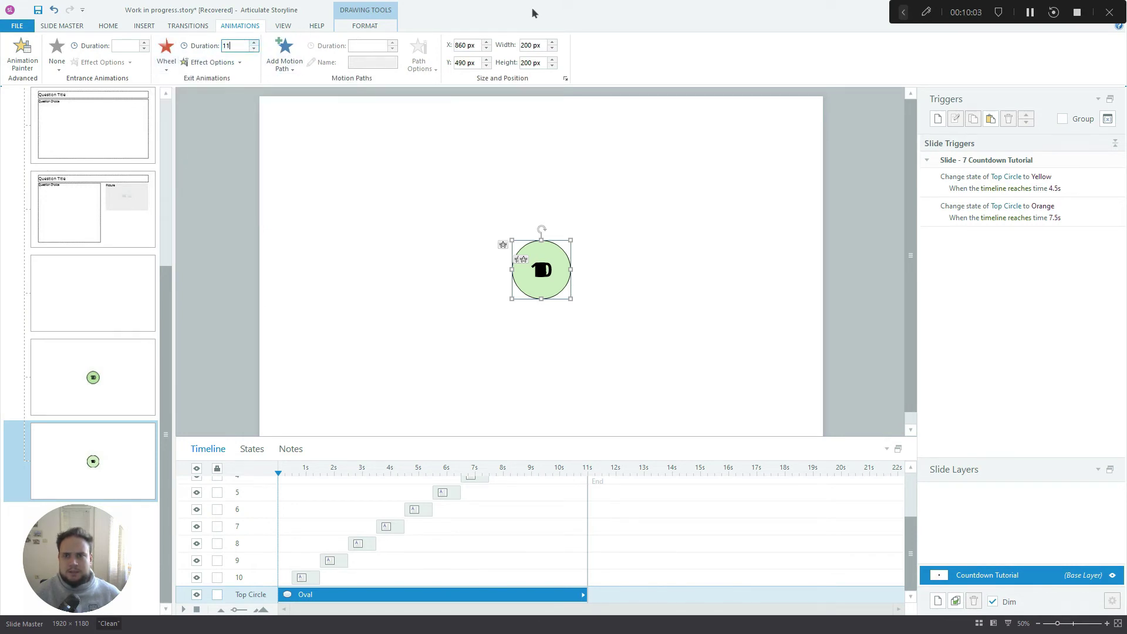
left_click(57, 53)
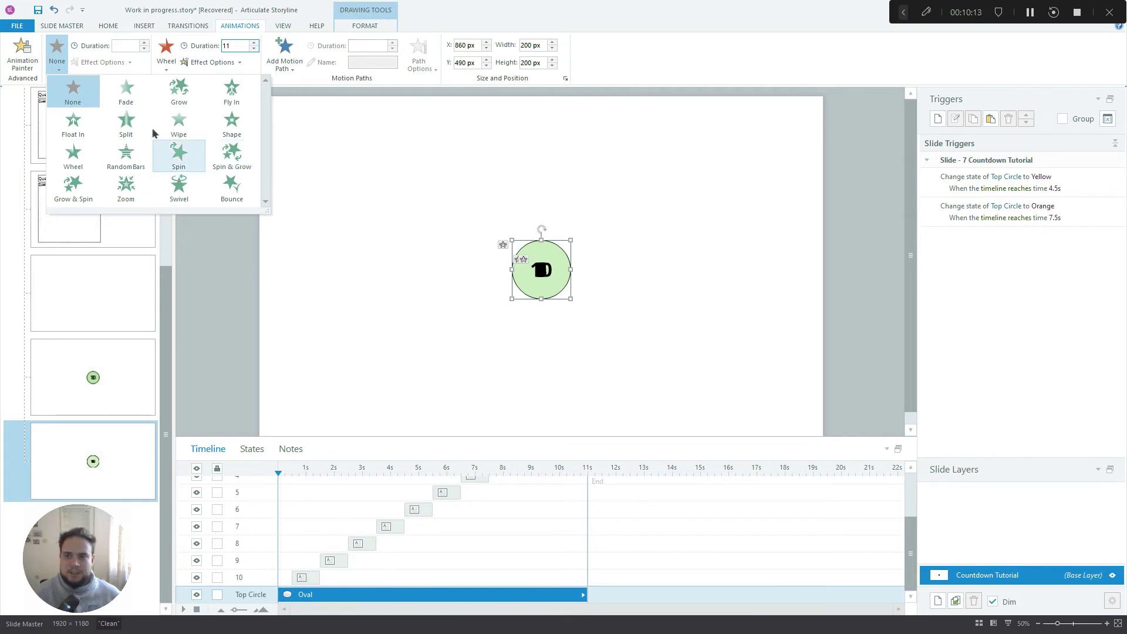
left_click(126, 188)
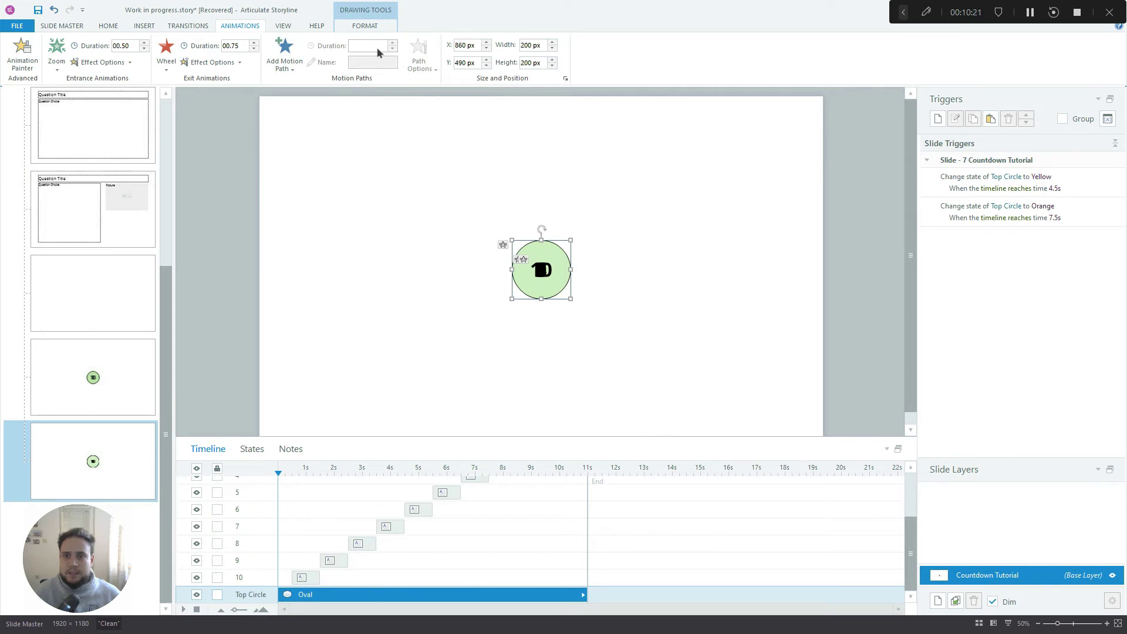
left_click(243, 49)
type("11")
left_click(875, 331)
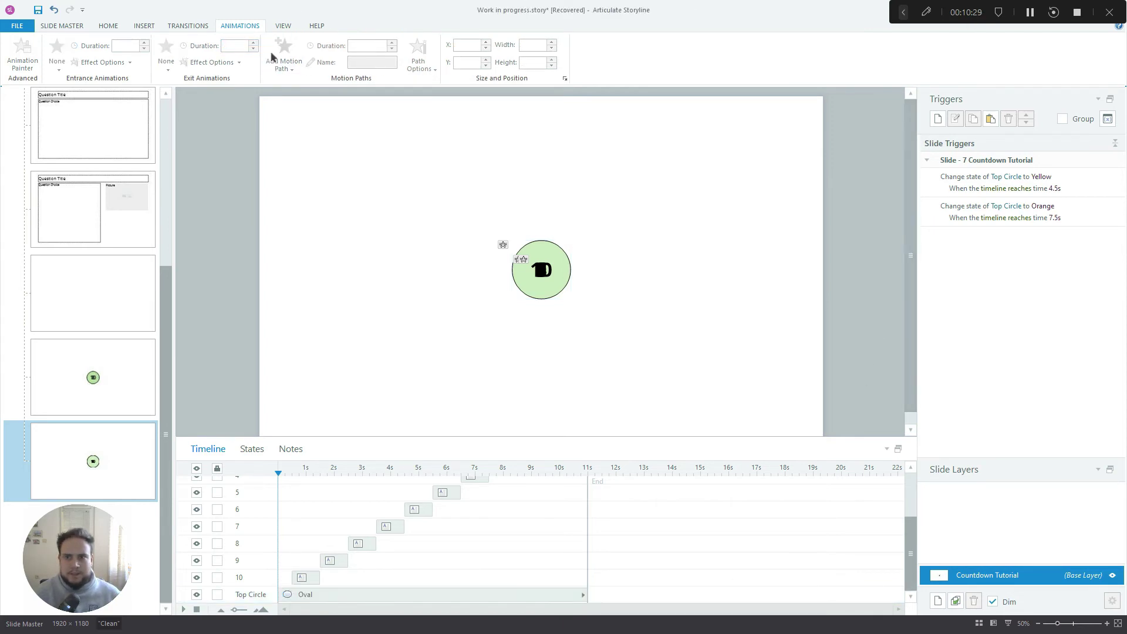
left_click(56, 30)
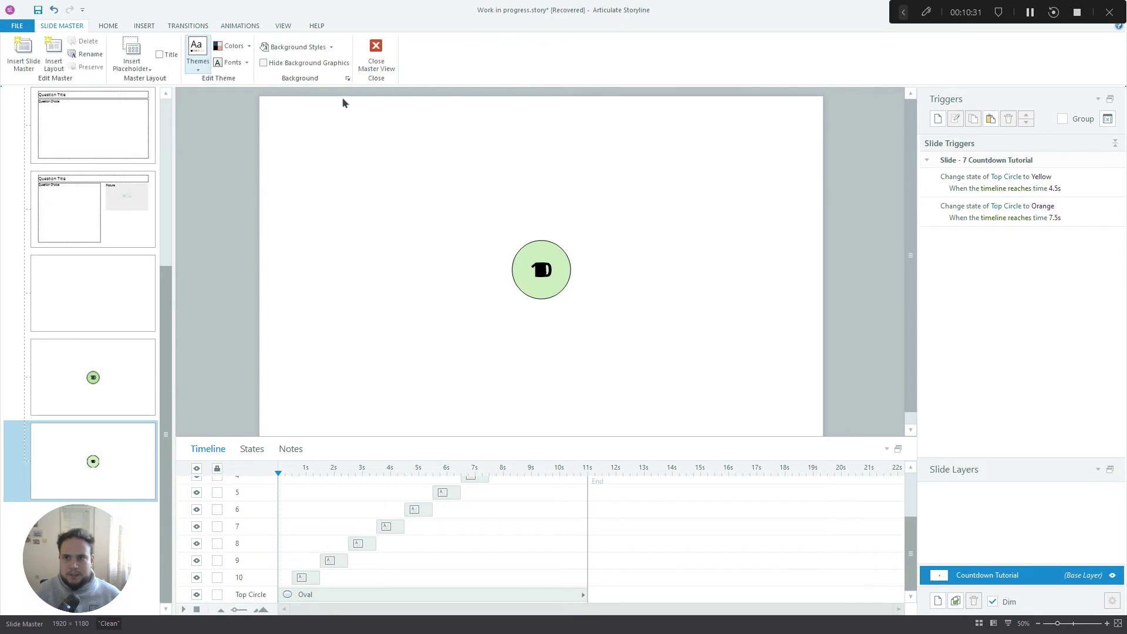
left_click(382, 66)
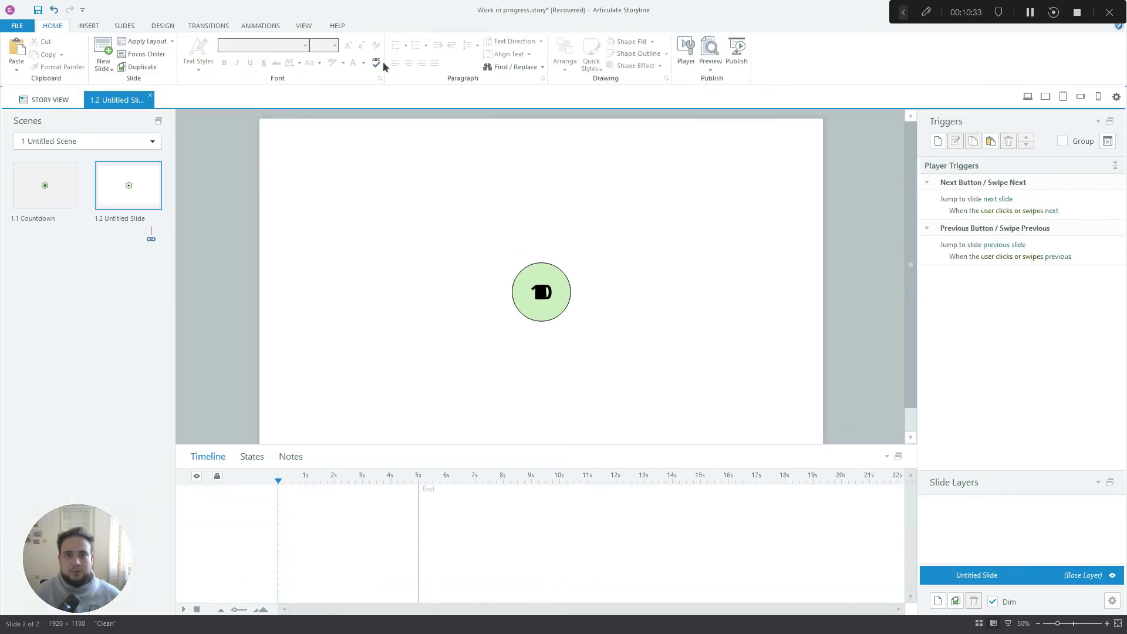
left_click(1028, 98)
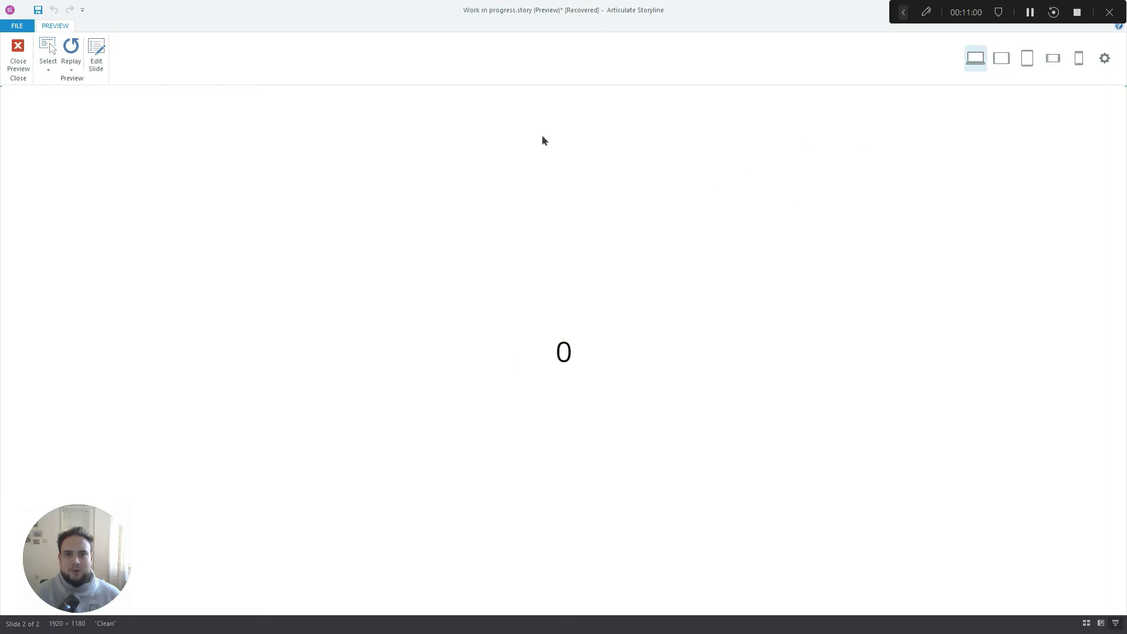
left_click(18, 53)
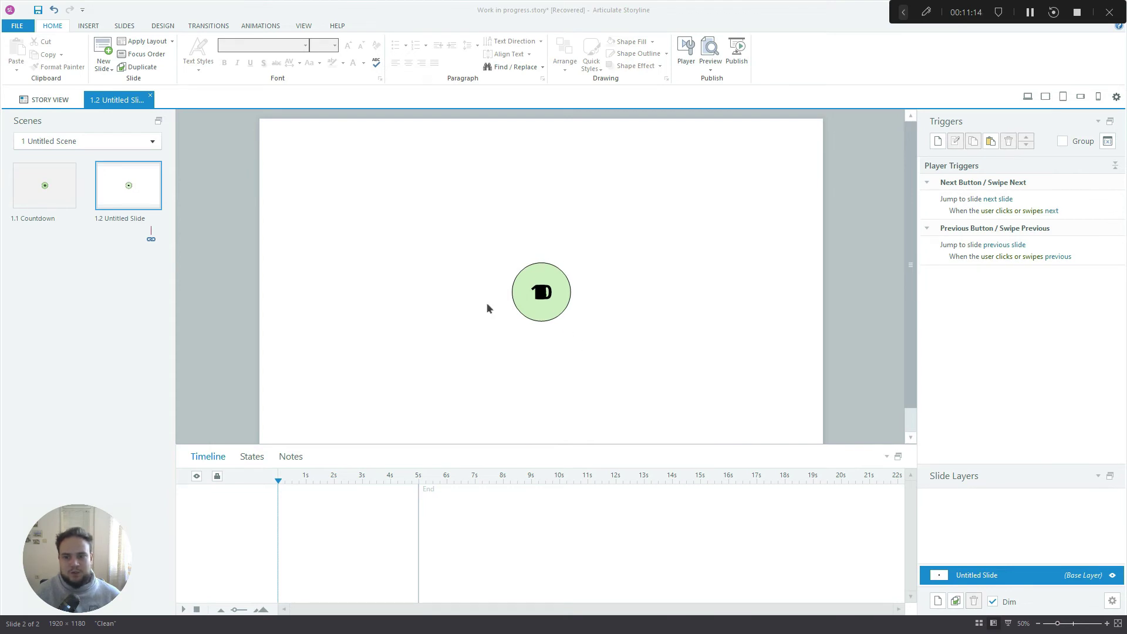
In Slide Master view, duplicate the green circle and place the copy down-right.
left_click(303, 26)
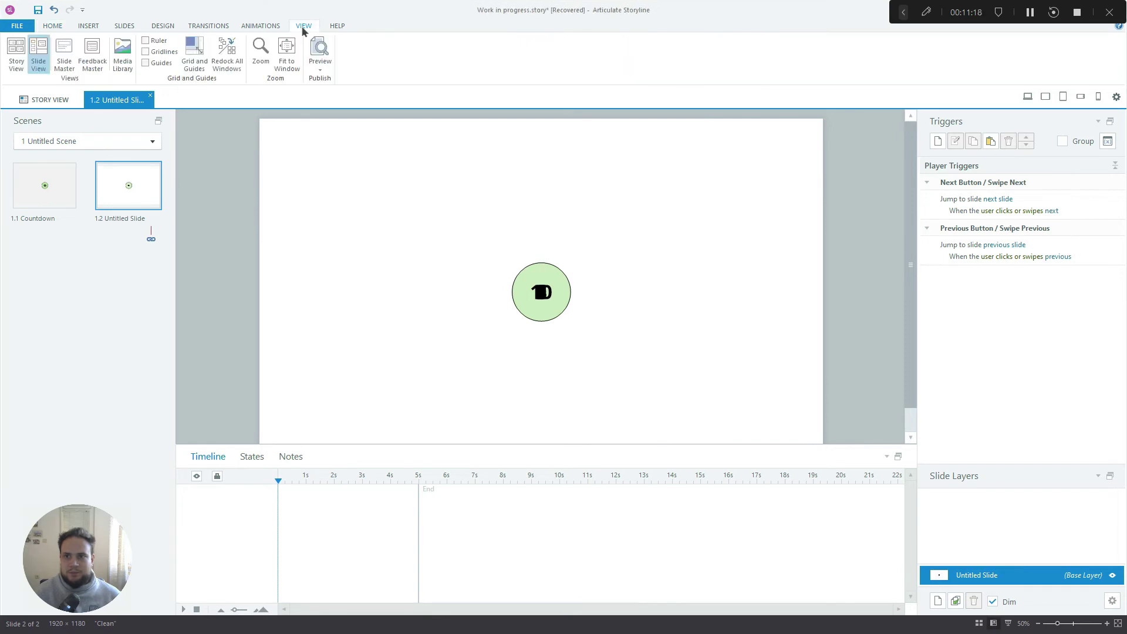
left_click(62, 51)
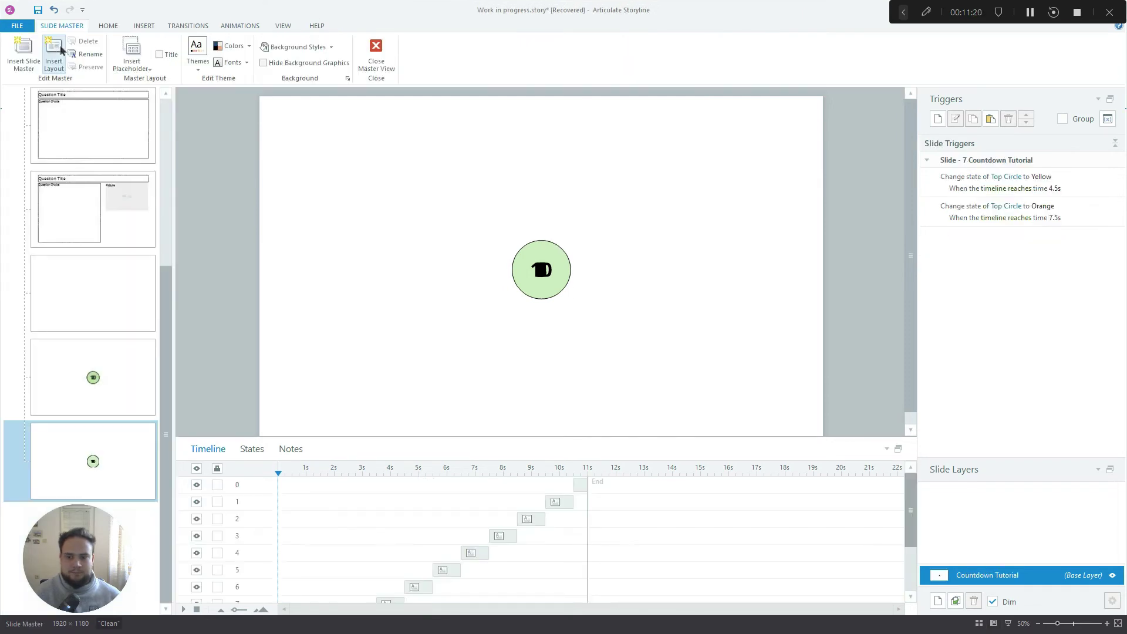
left_click(554, 258)
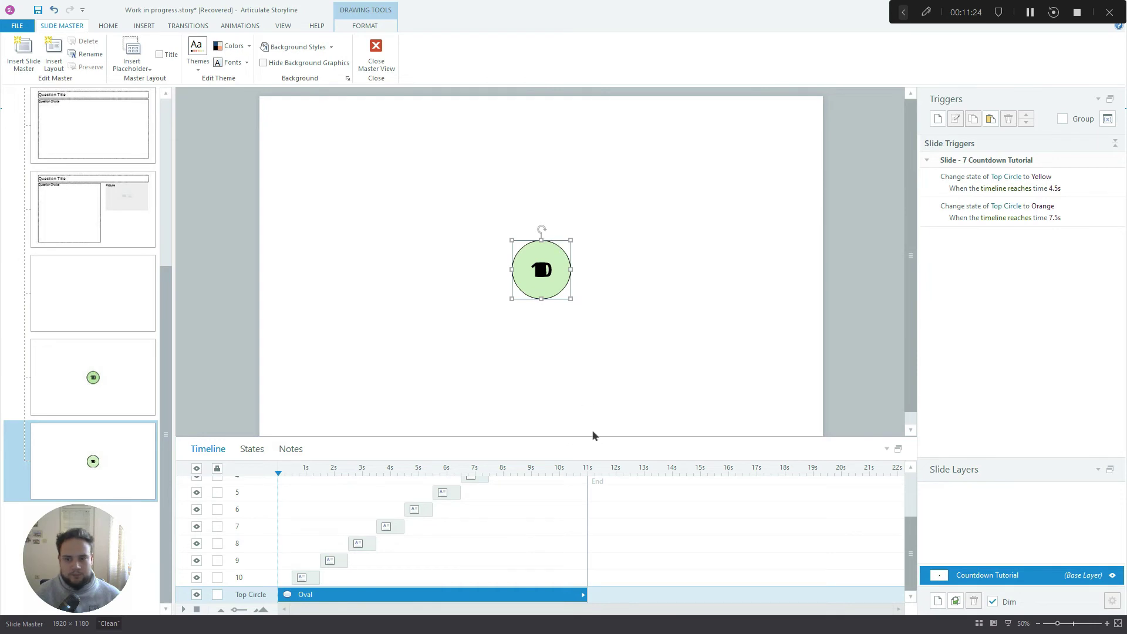
key("ctrl+d")
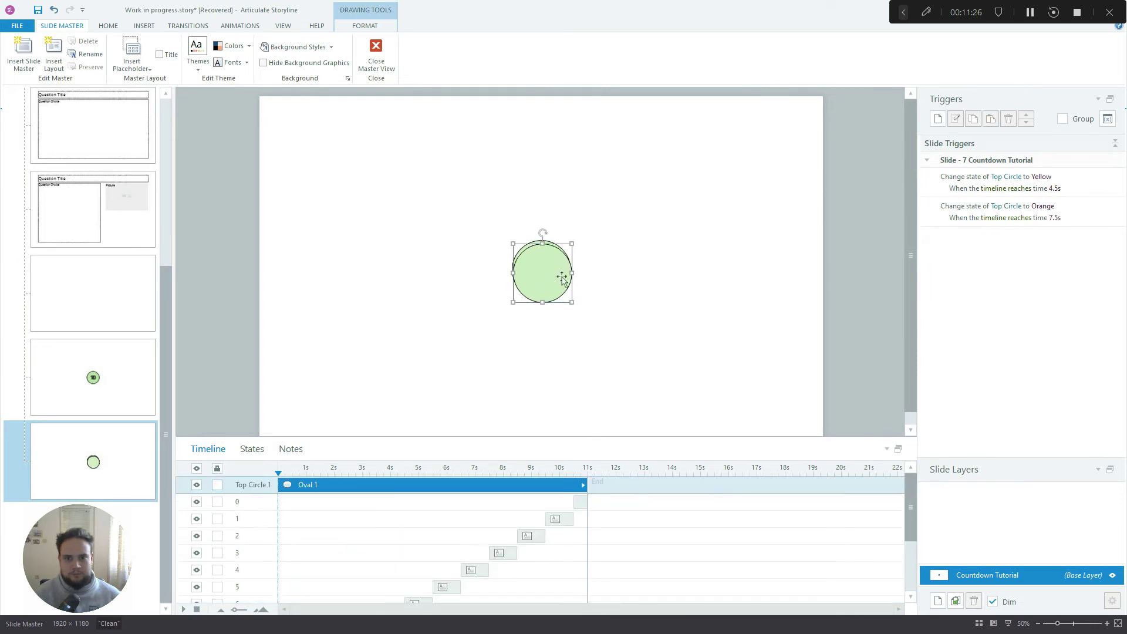
left_click_drag(573, 265, 617, 306)
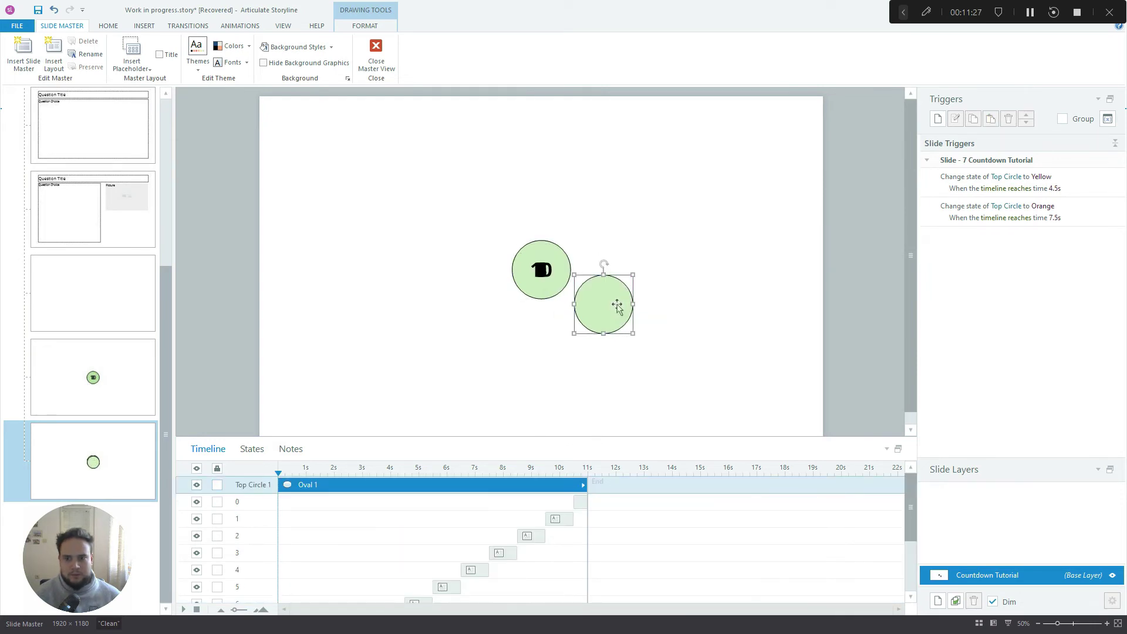
Rename the copy 'Bottom Circle' and send it to the back.
double_click(247, 489)
type("Bt")
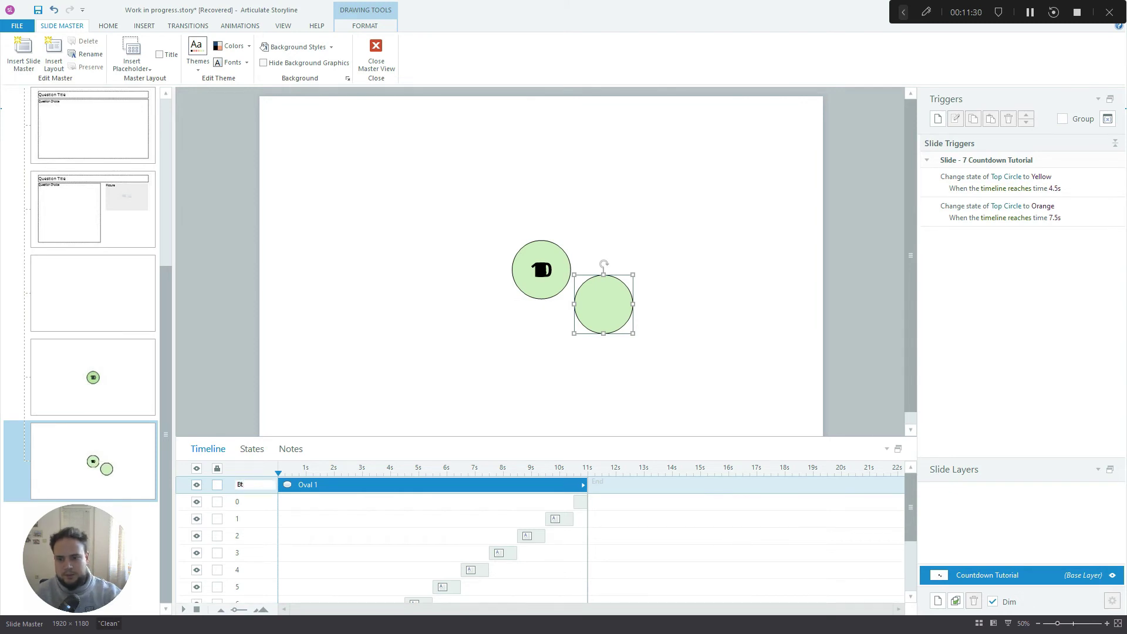
type("tom Circle")
key("Return")
right_click(605, 303)
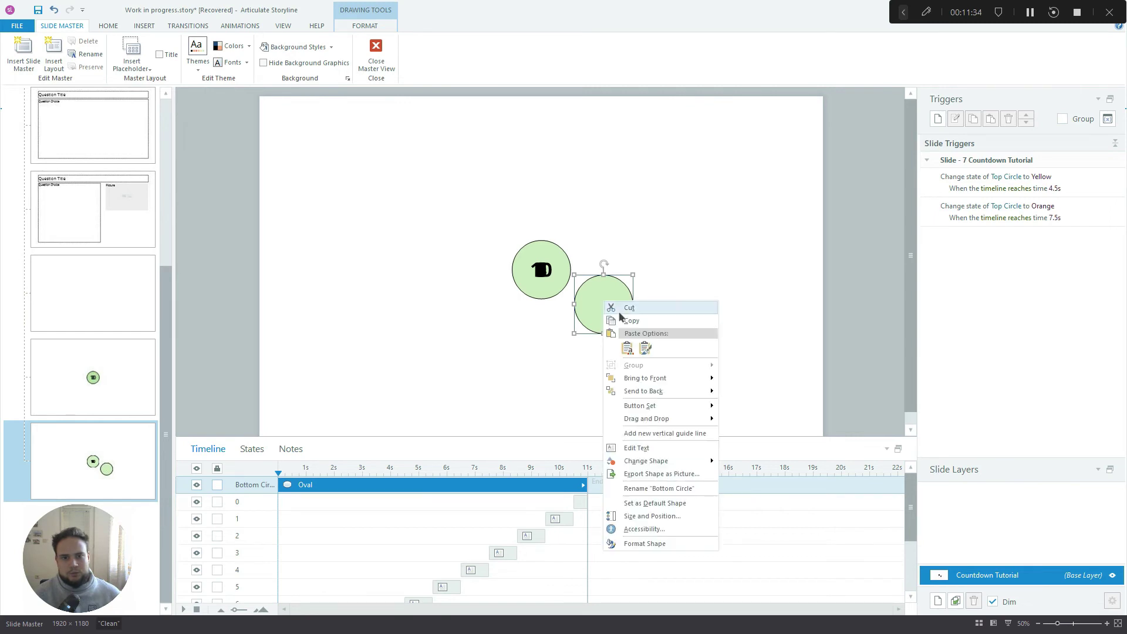
left_click(647, 393)
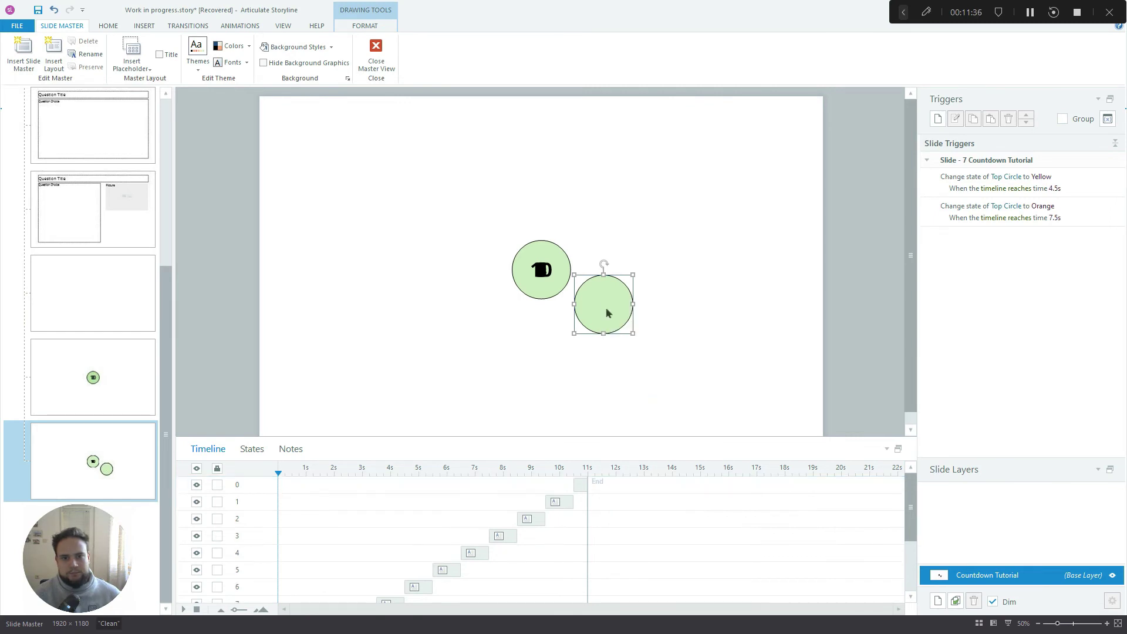
scroll(524, 552, "down", 5)
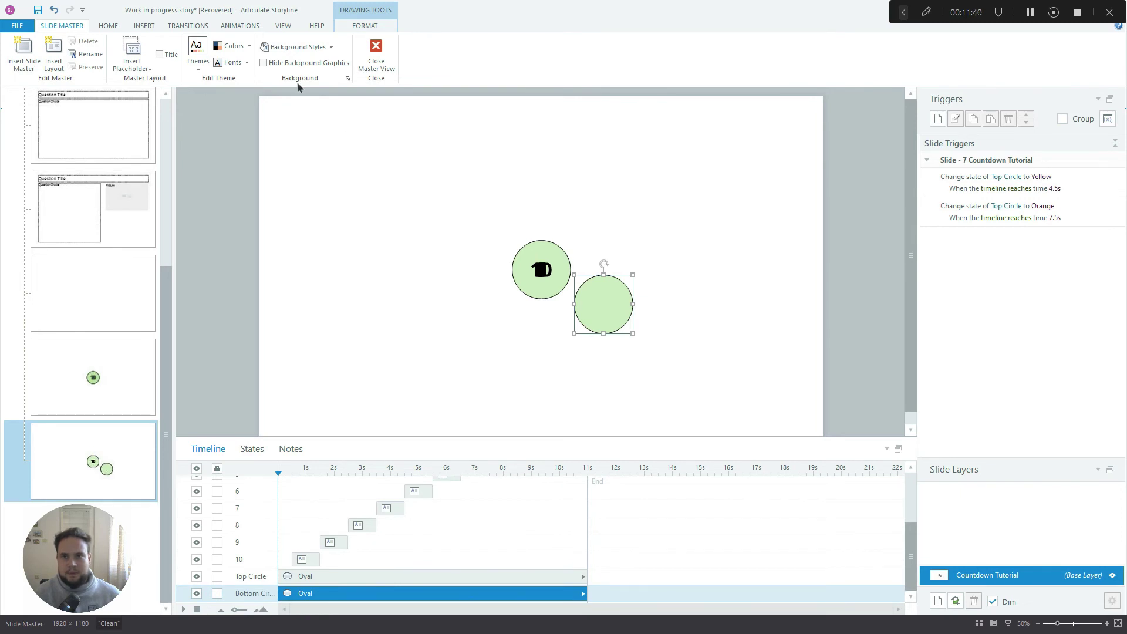
Open the bottom circle's states and keep its pale green fill.
left_click(251, 449)
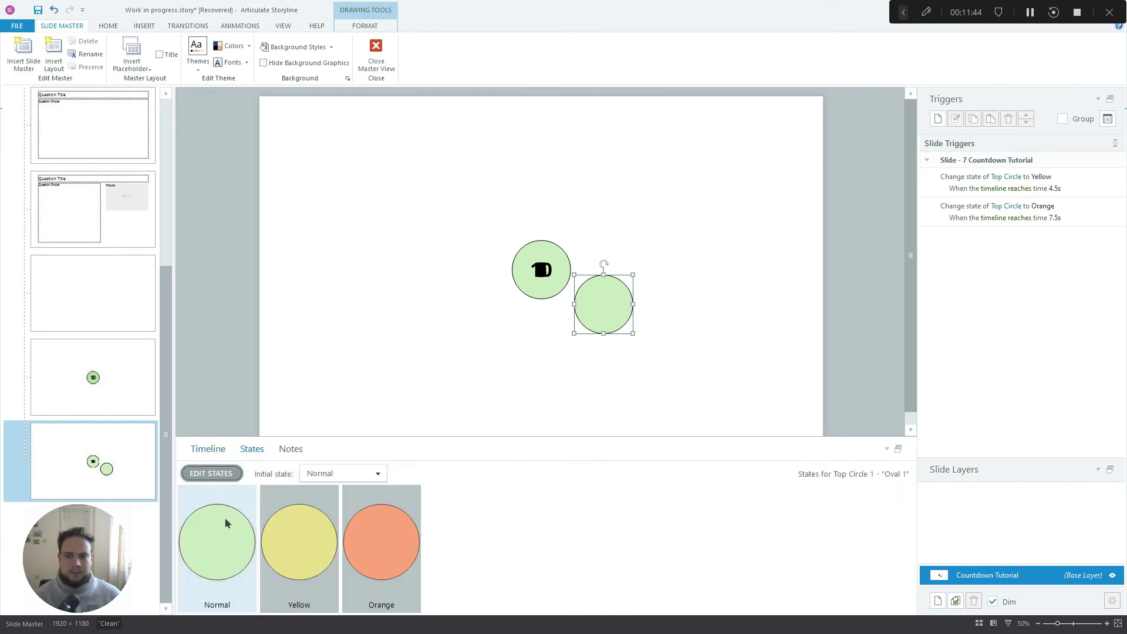
double_click(224, 517)
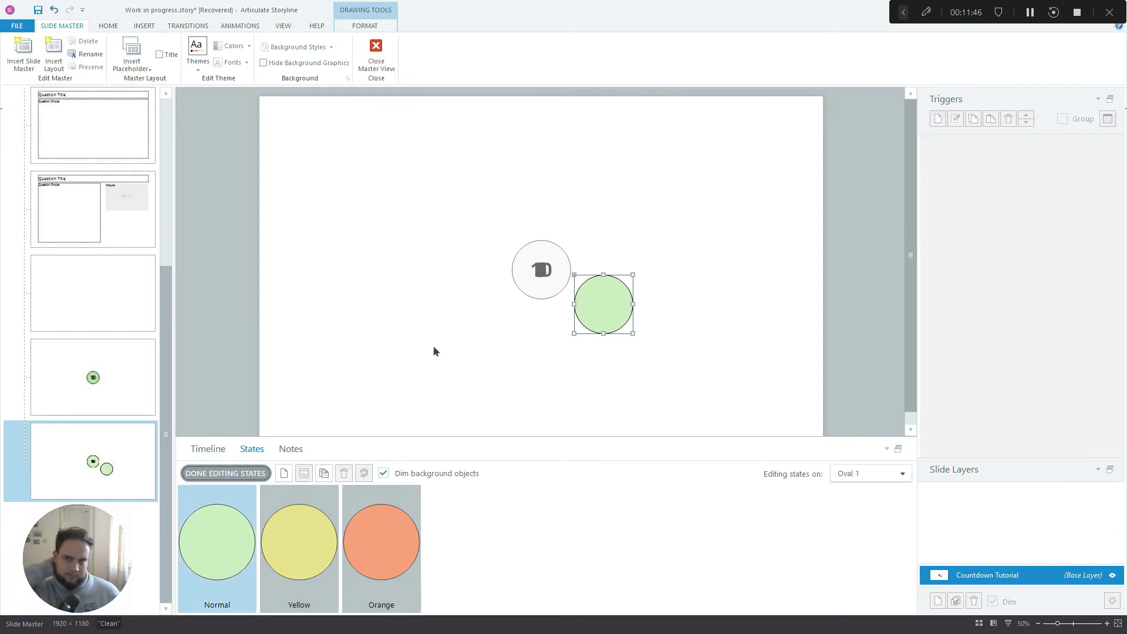
left_click(360, 23)
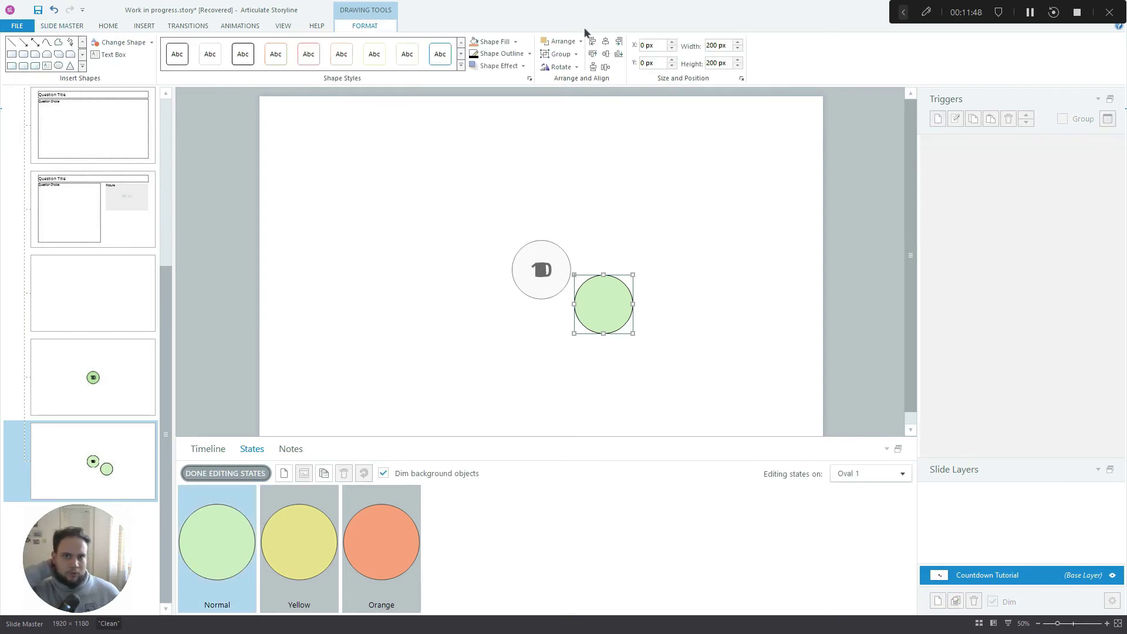
left_click(515, 42)
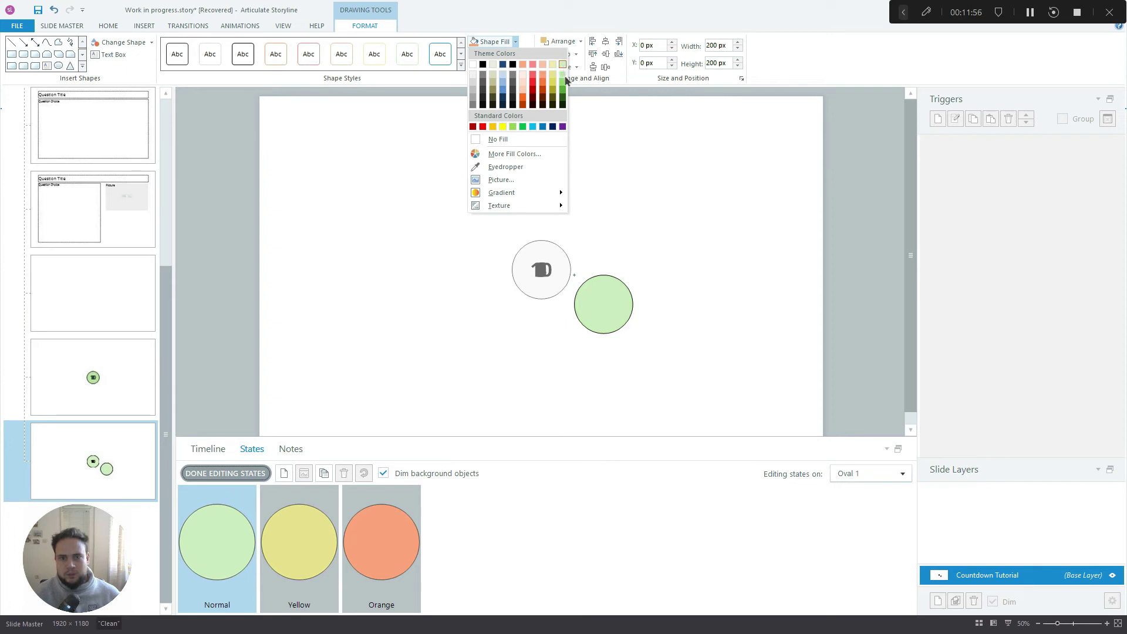
left_click(564, 66)
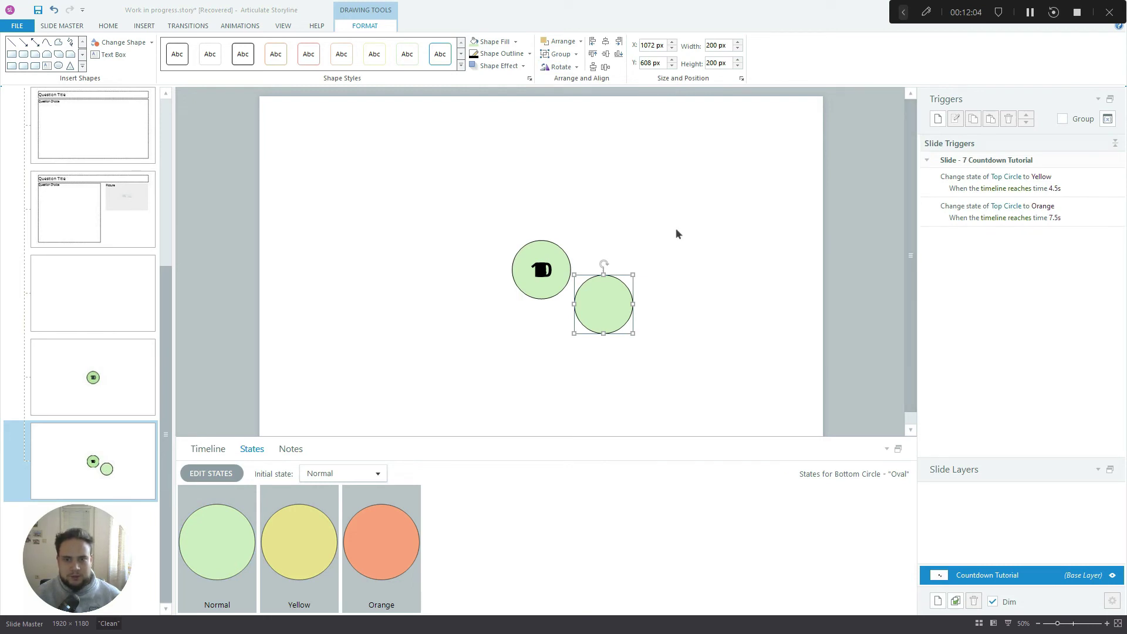
Fill Top Circle's Normal state with a stronger green and finish editing states.
left_click(551, 255)
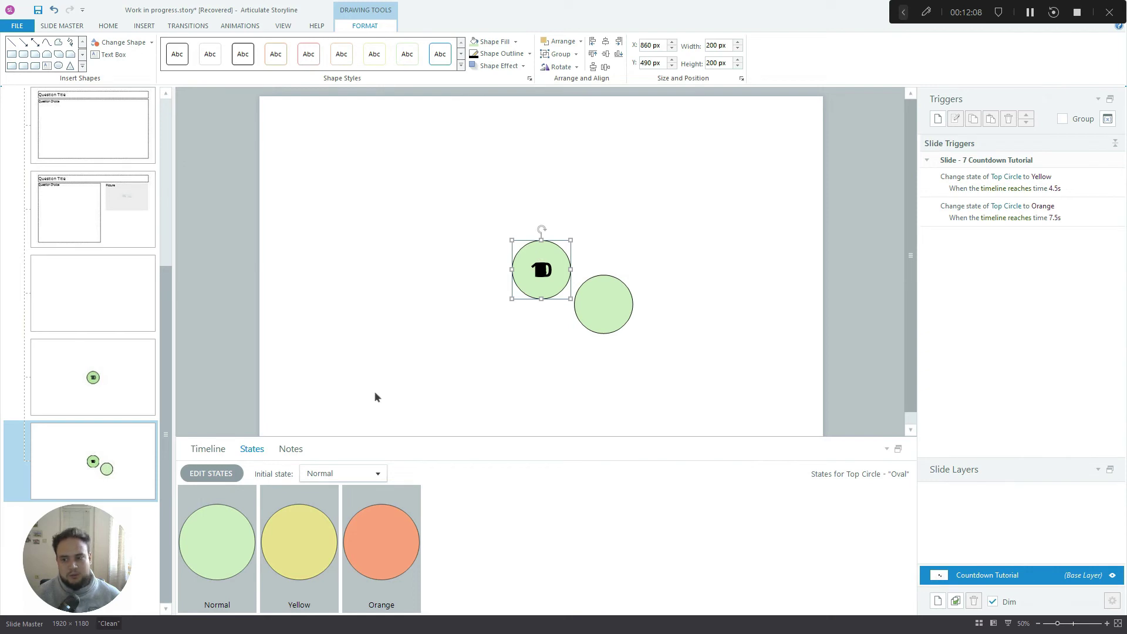
double_click(219, 519)
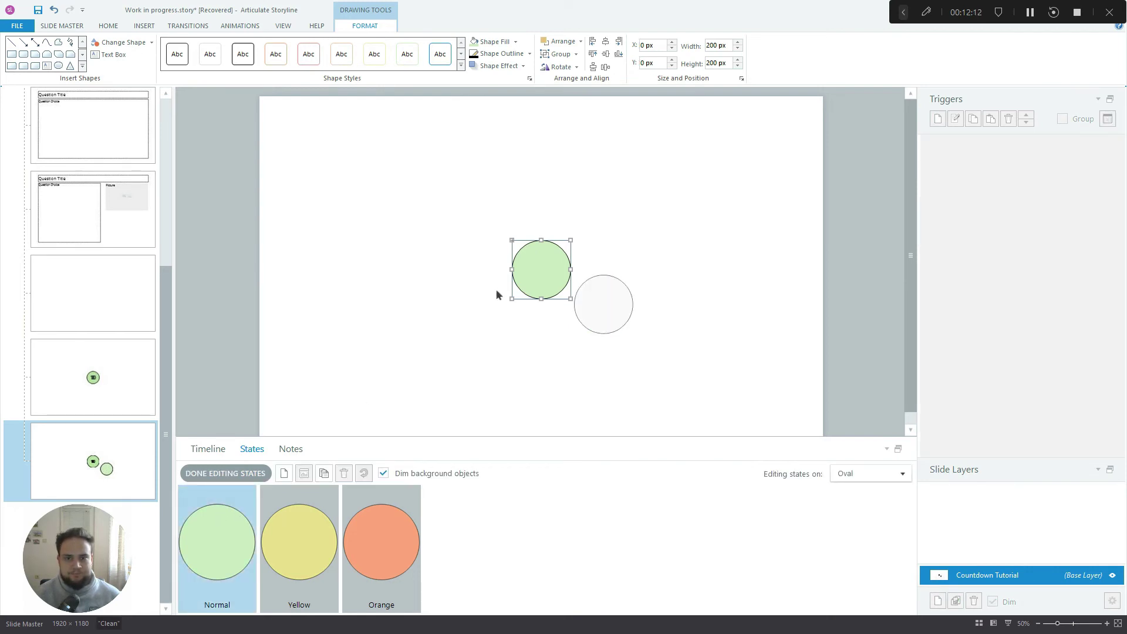
left_click(516, 43)
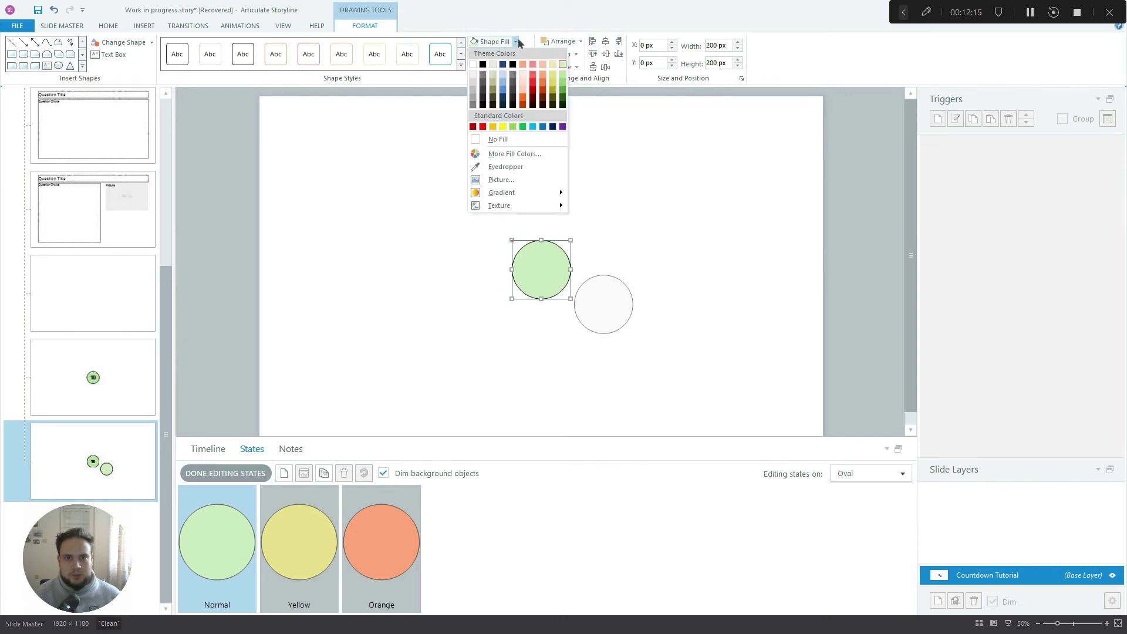
left_click(563, 76)
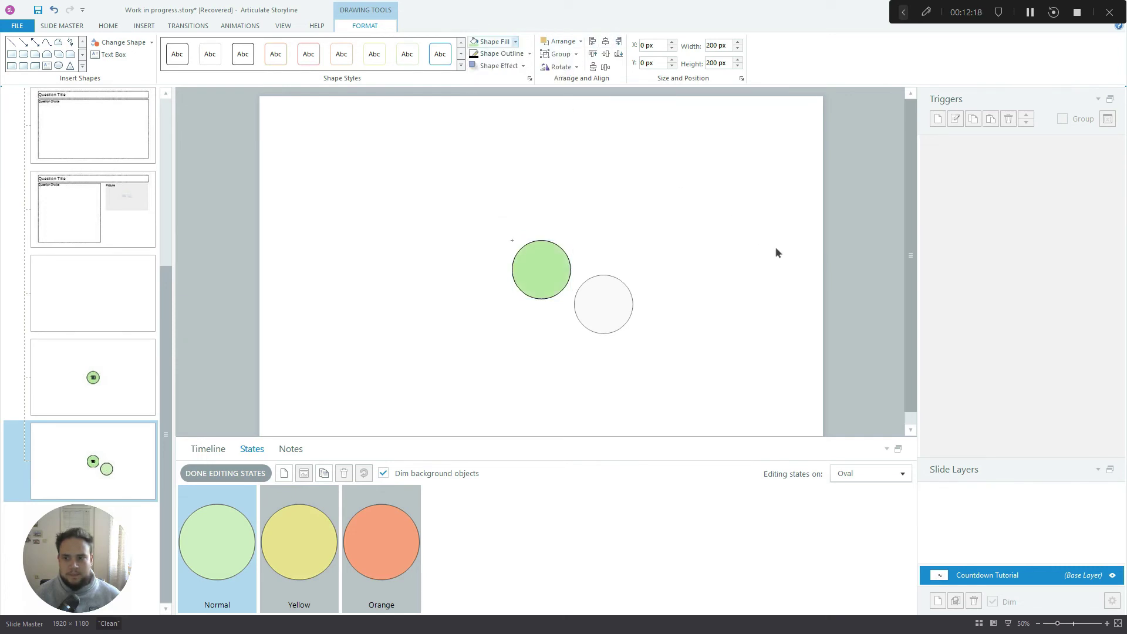
left_click(244, 479)
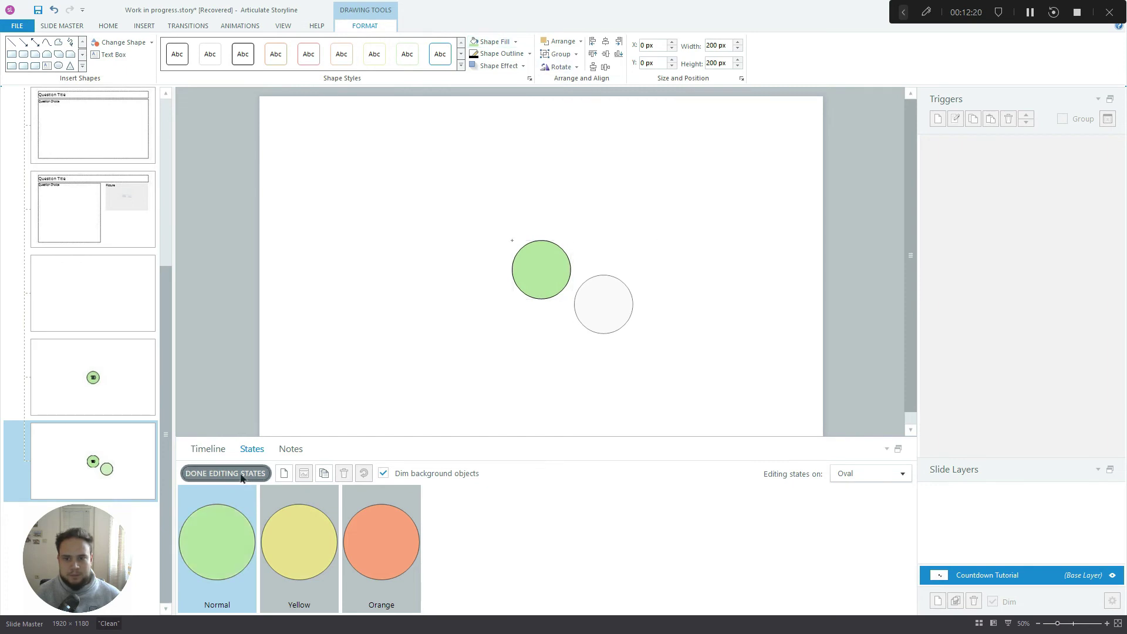
Recolour Bottom Circle's Yellow state to light yellow and its Orange state to lighter orange.
left_click(596, 297)
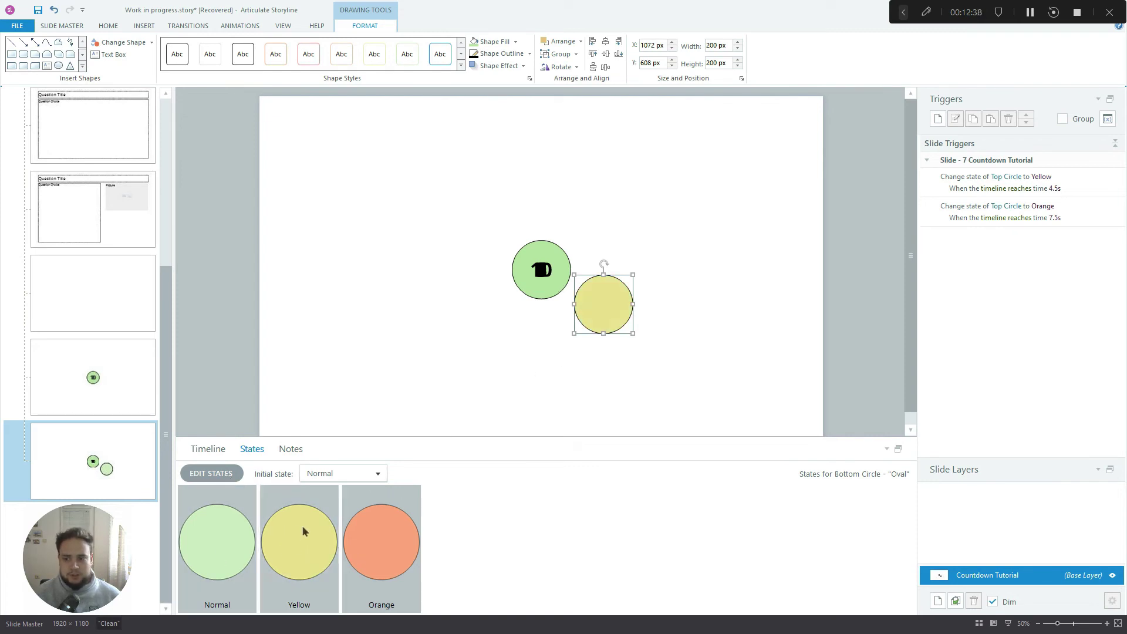
double_click(286, 531)
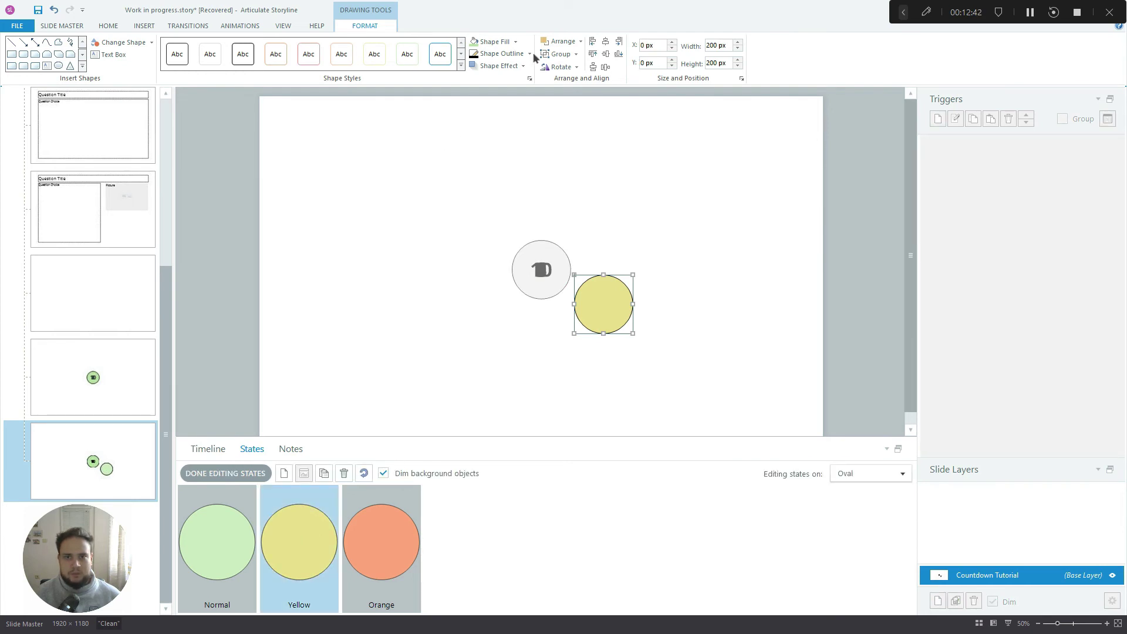
left_click(516, 42)
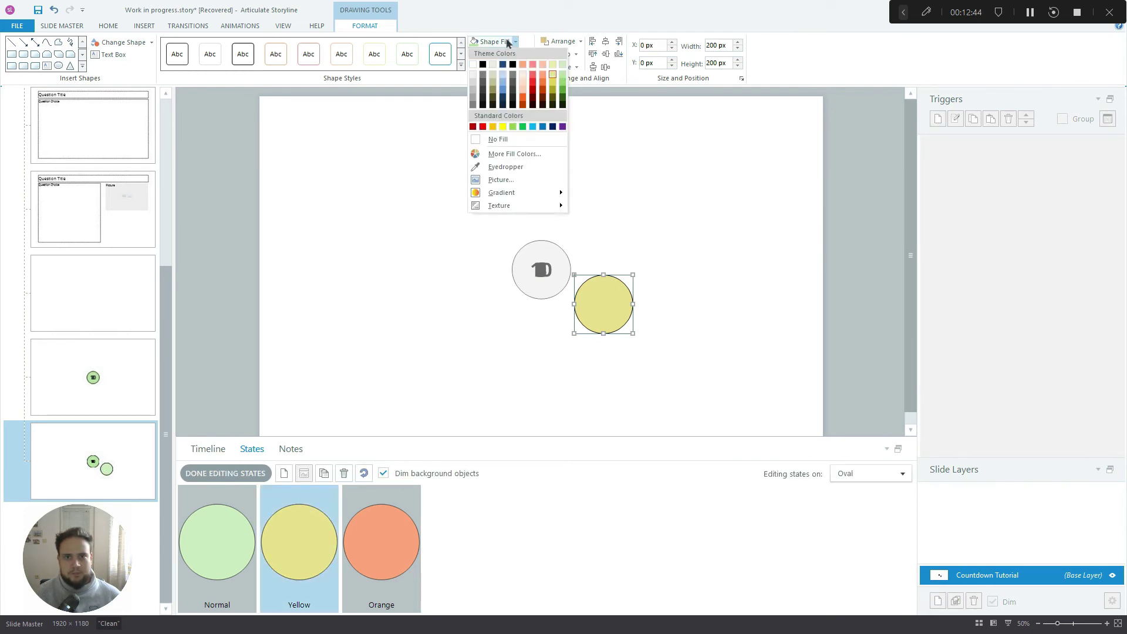
left_click(552, 71)
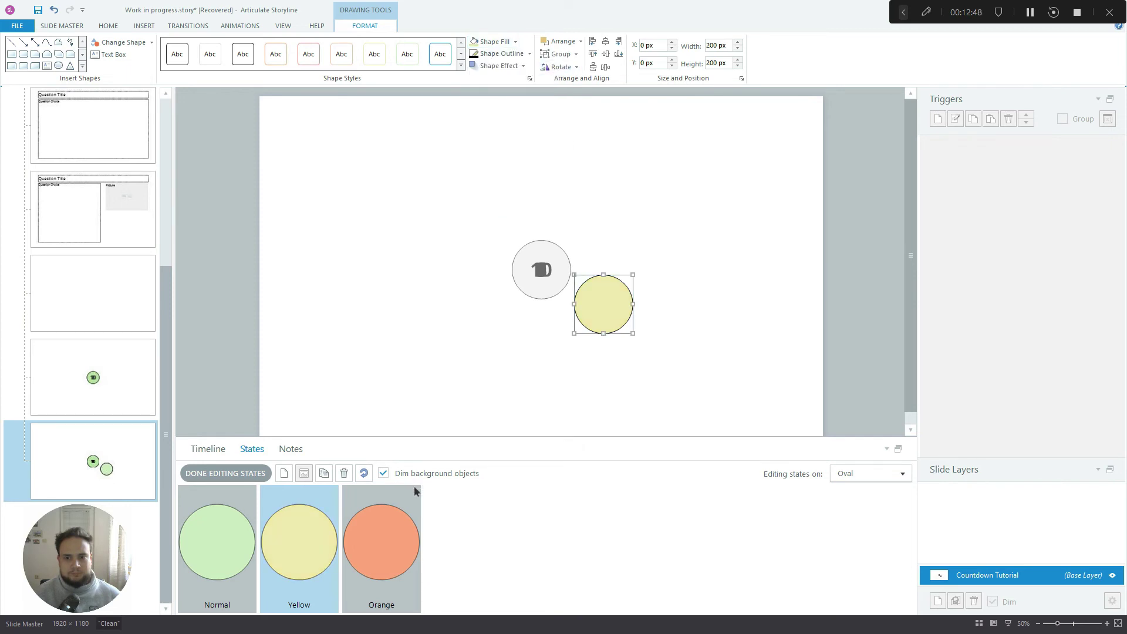
left_click(390, 529)
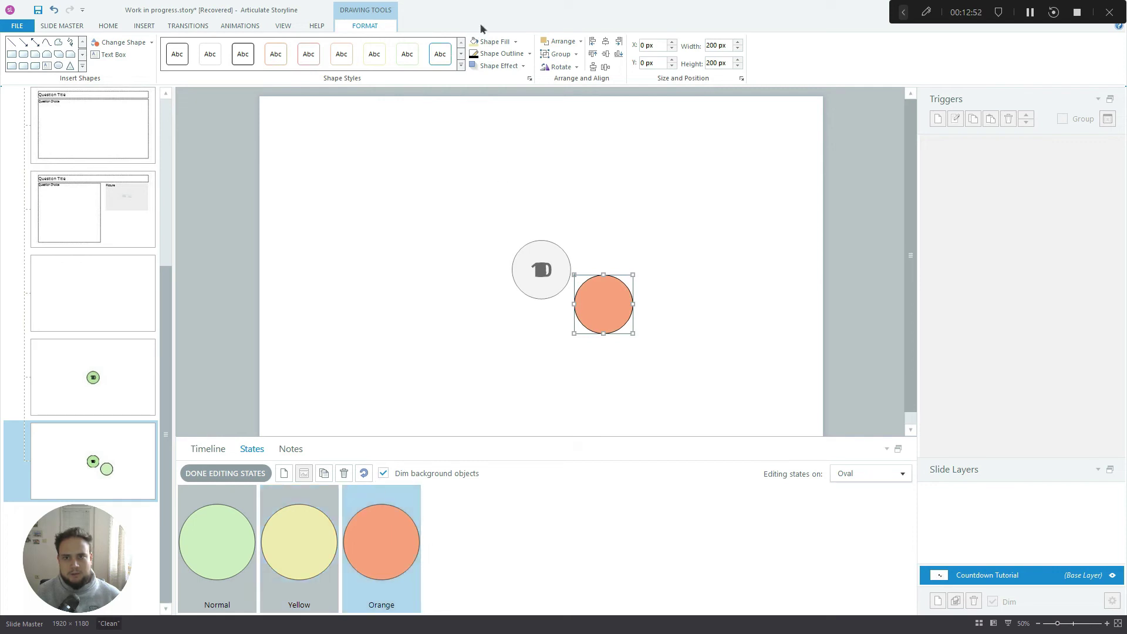
left_click(516, 42)
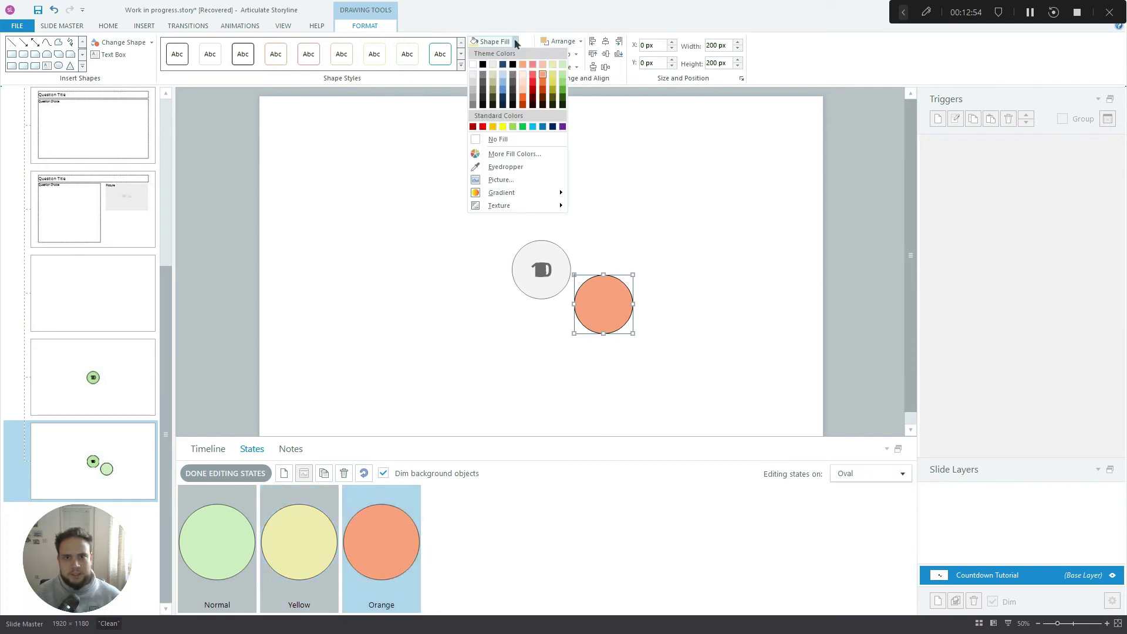
left_click(543, 74)
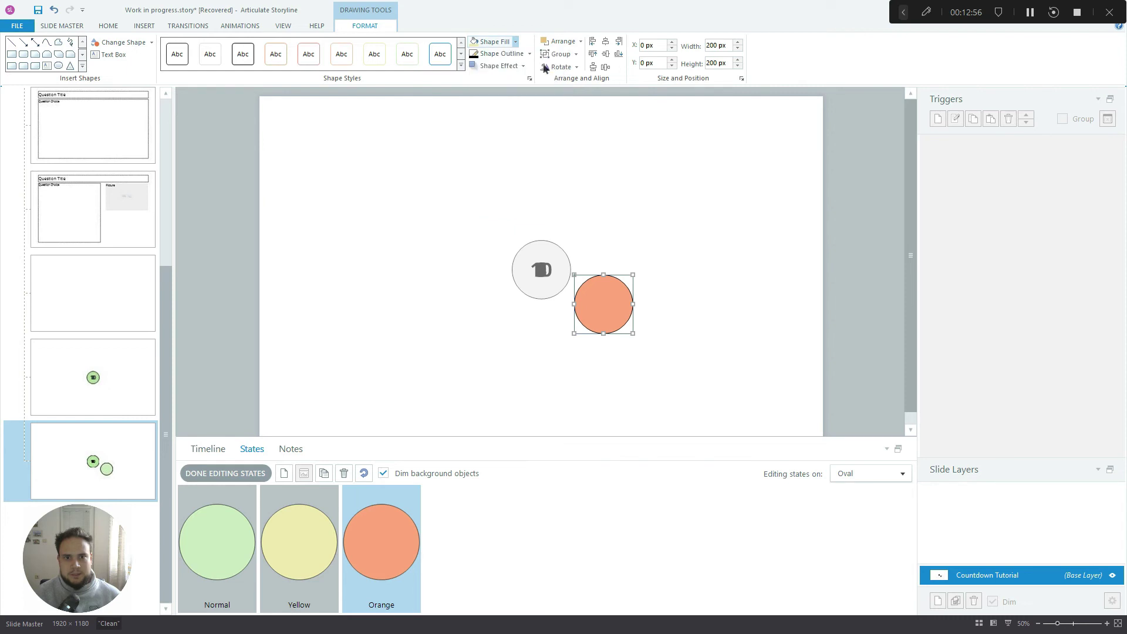
left_click(698, 267)
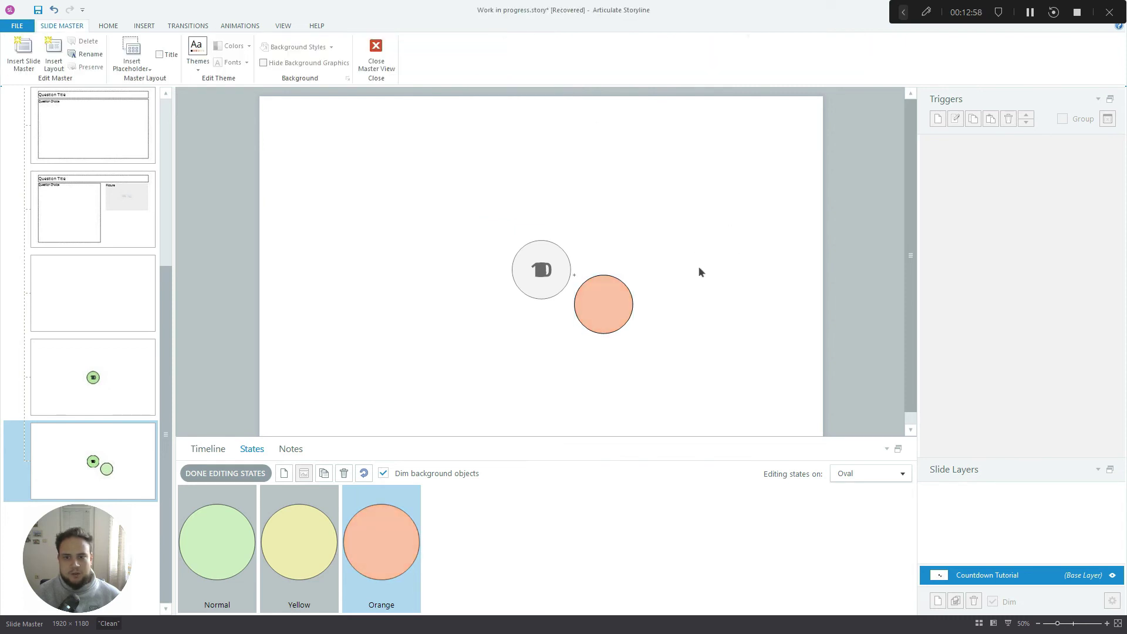
Set the bottom circle's exit animation to None and stack it exactly behind the top circle at 860, 490.
left_click(233, 477)
left_click(240, 25)
left_click(614, 299)
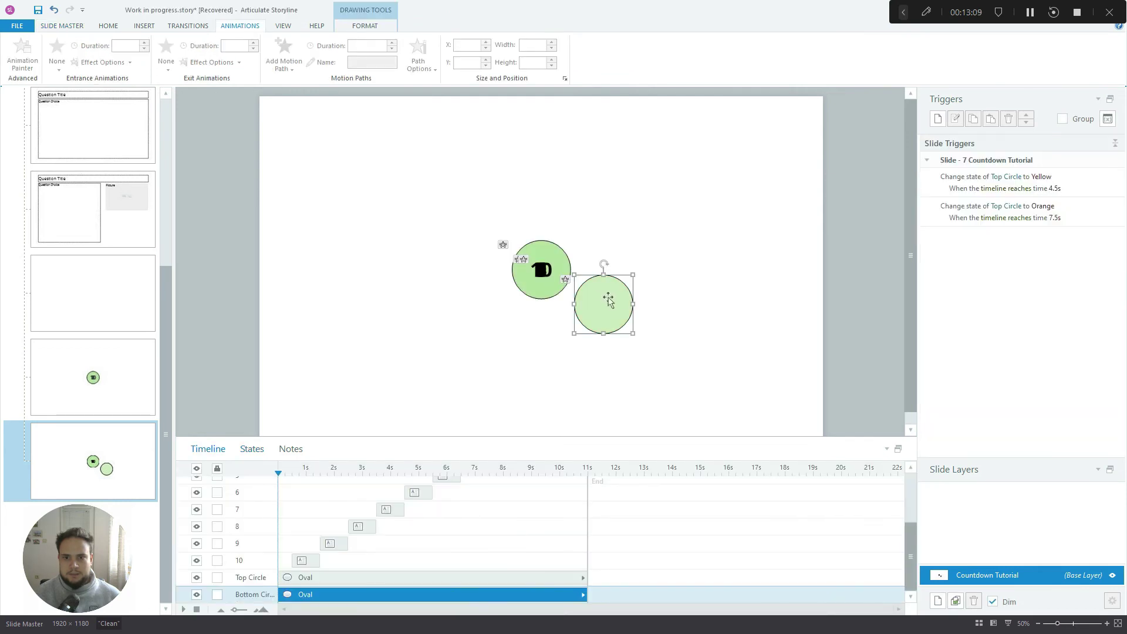
left_click(54, 69)
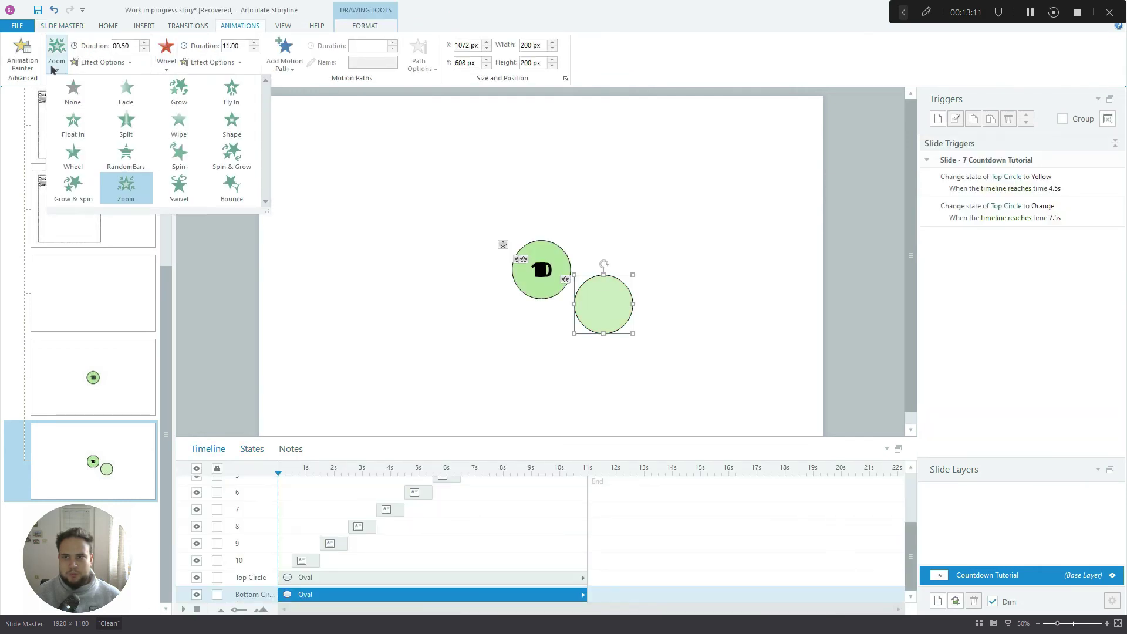
left_click(166, 61)
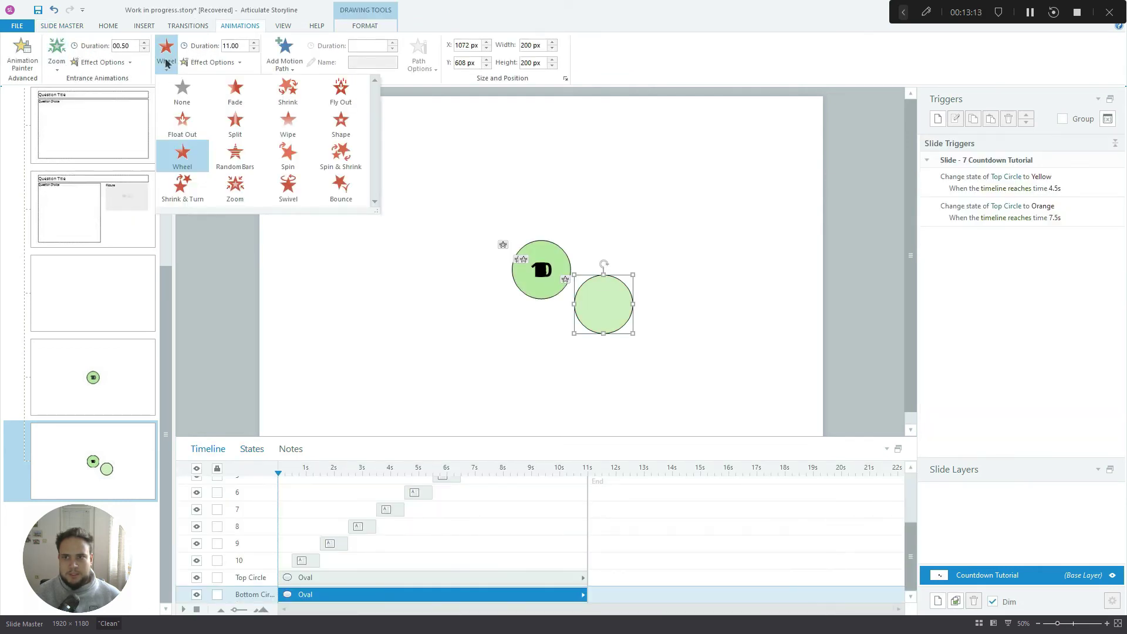
left_click(176, 86)
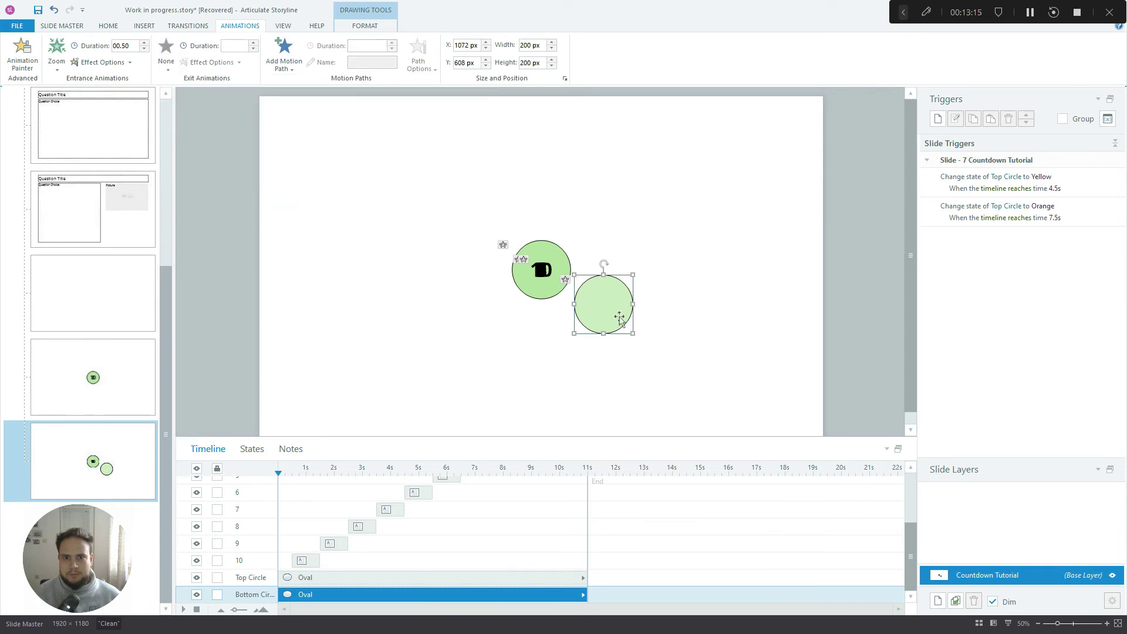
left_click_drag(565, 287, 545, 276)
left_click(689, 323)
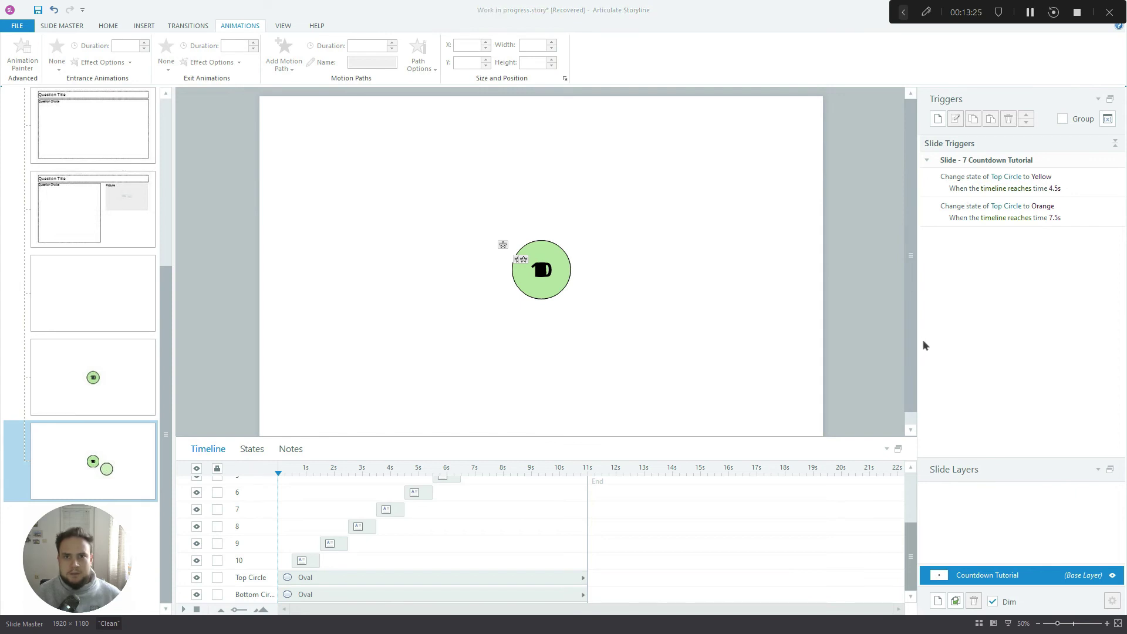
Add a trigger changing Bottom Circle to Yellow when the timeline reaches 4.5s.
left_click(939, 119)
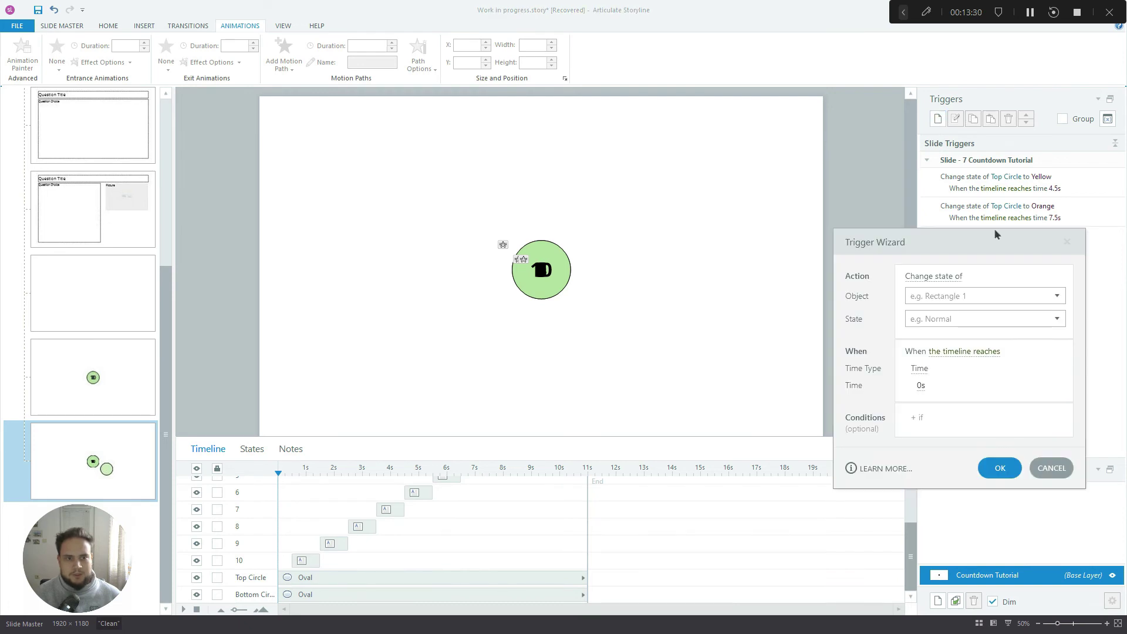
left_click(1057, 297)
left_click(945, 521)
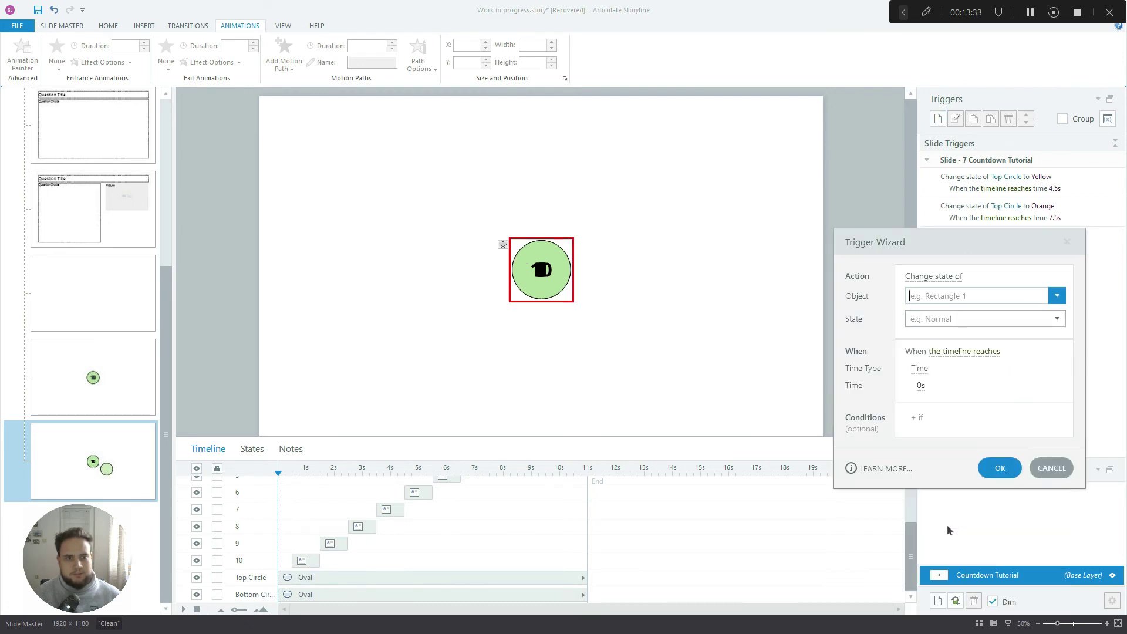
left_click(940, 311)
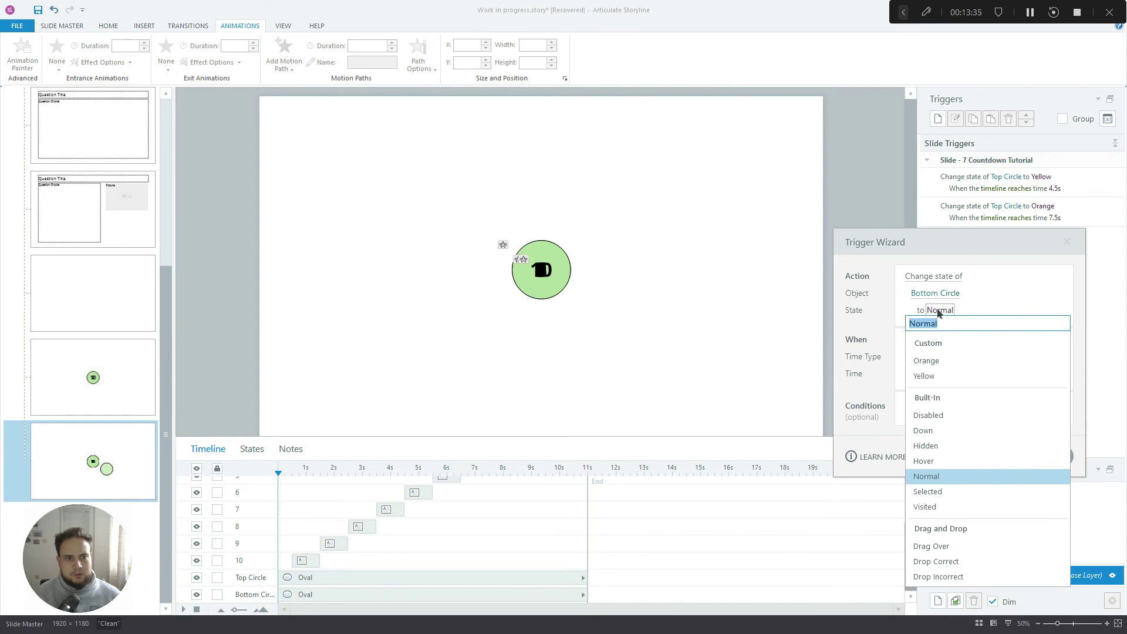
left_click(942, 379)
left_click(970, 346)
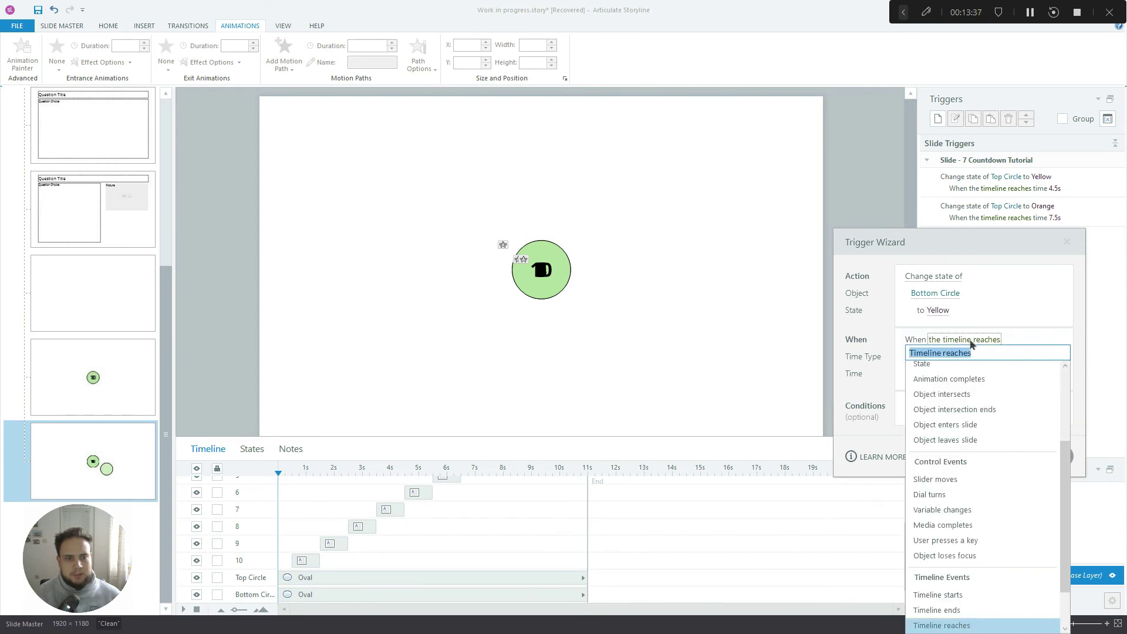
left_click(973, 357)
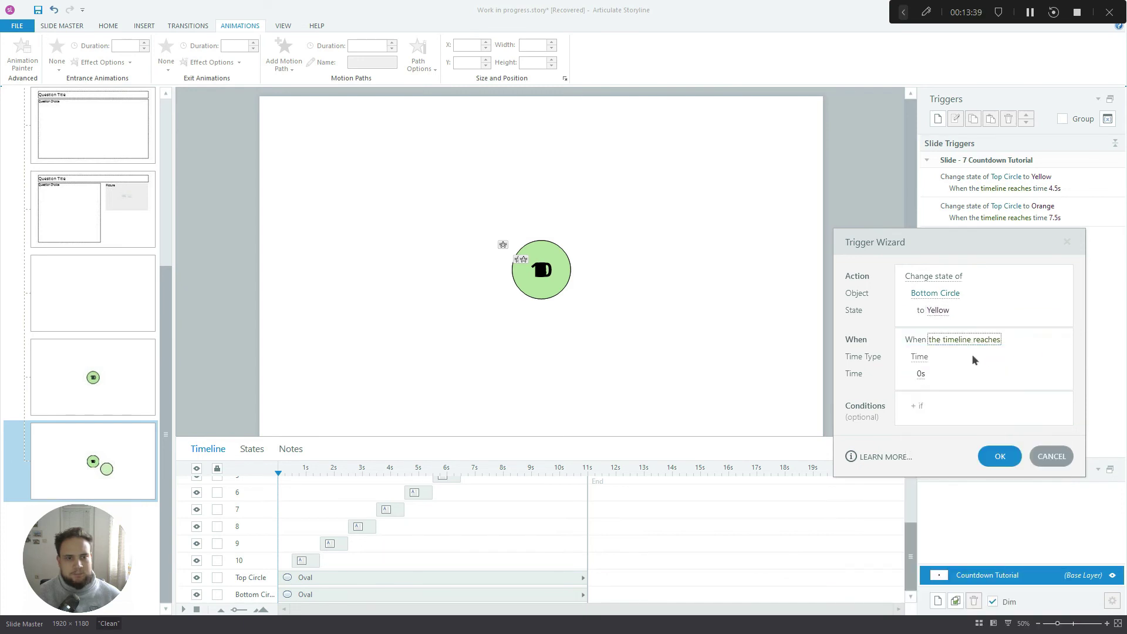
left_click(923, 376)
type("4.5")
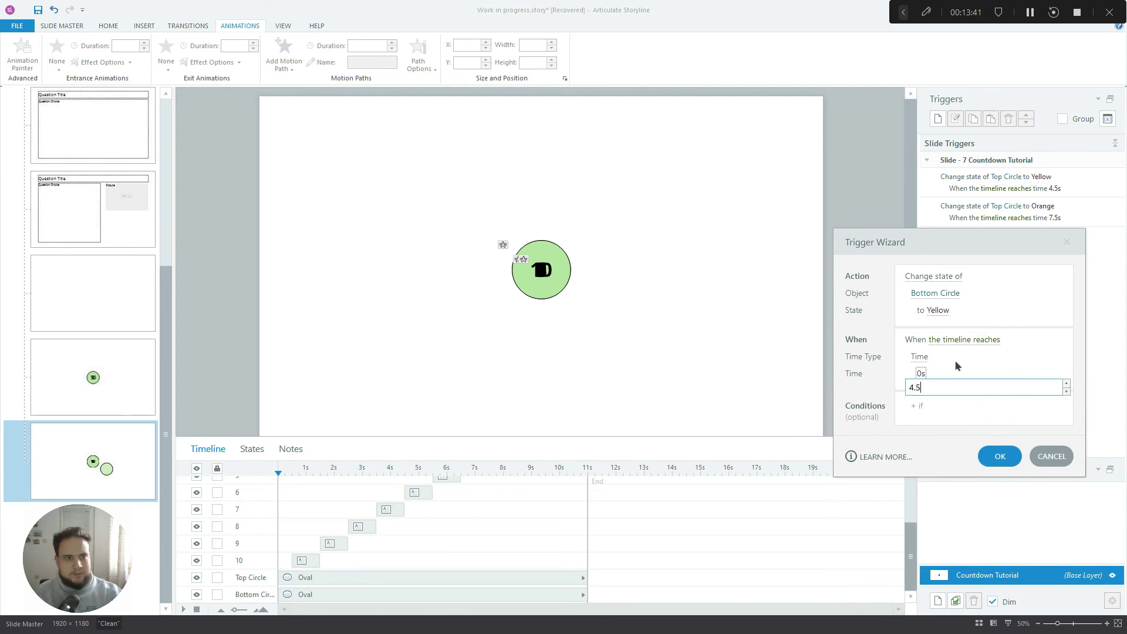
left_click(955, 360)
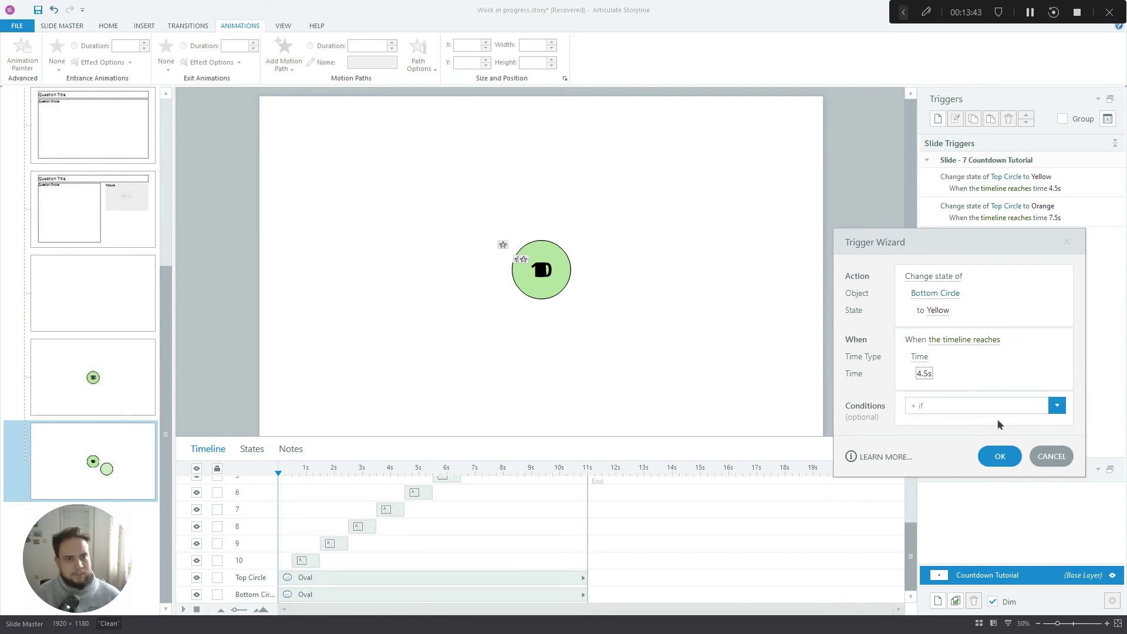
left_click(993, 456)
Duplicate that trigger so Bottom Circle turns Orange at 7.5s.
left_click(975, 118)
left_click(991, 119)
left_click(1055, 236)
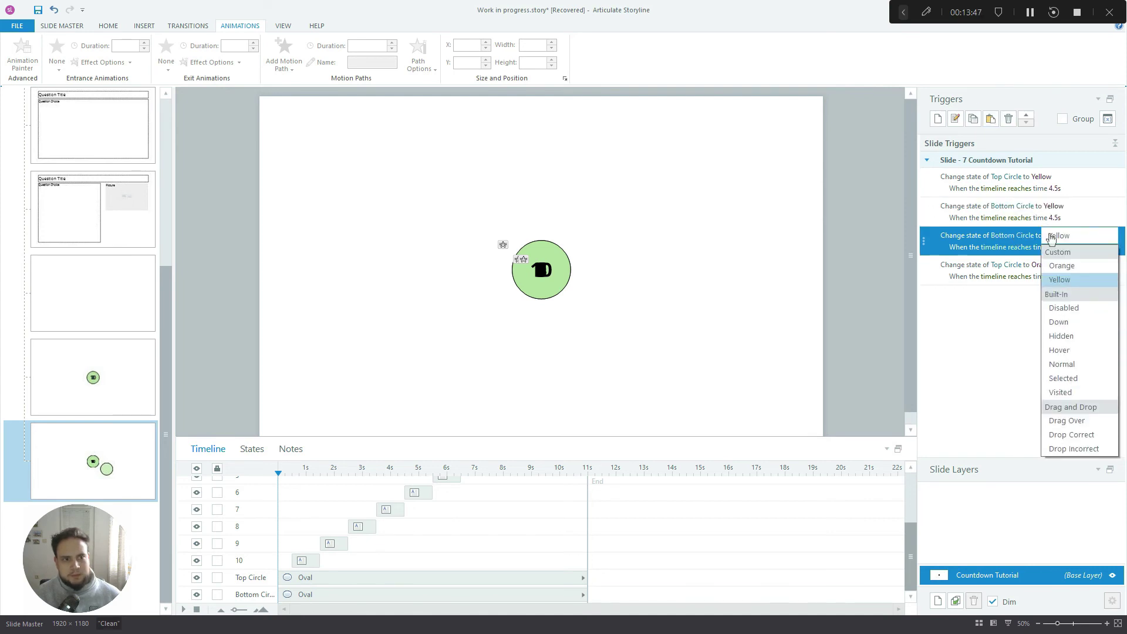
left_click(1076, 267)
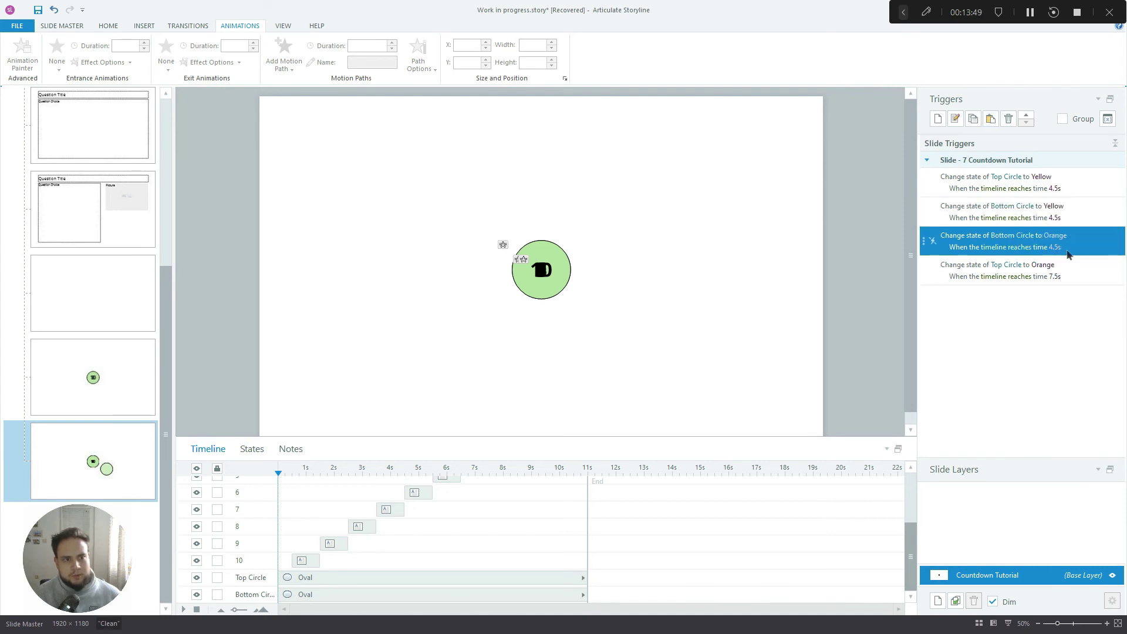
left_click(1056, 247)
type("7.5")
key("Return")
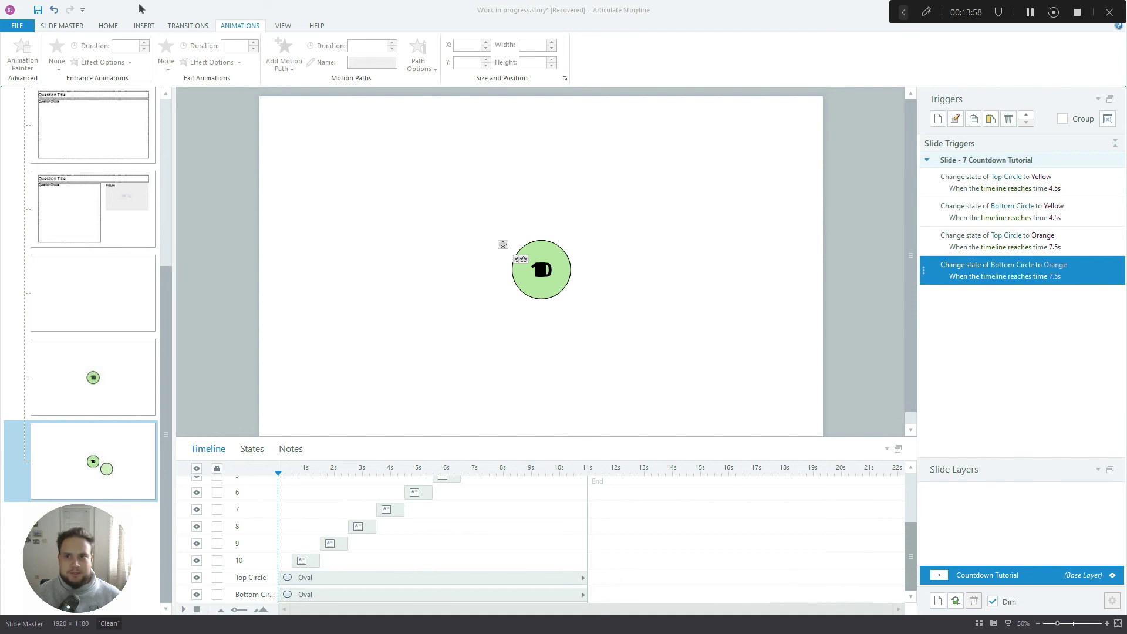
Exit the master view, preview the countdown as the circle turns orange, then close the preview.
left_click(61, 26)
left_click(372, 59)
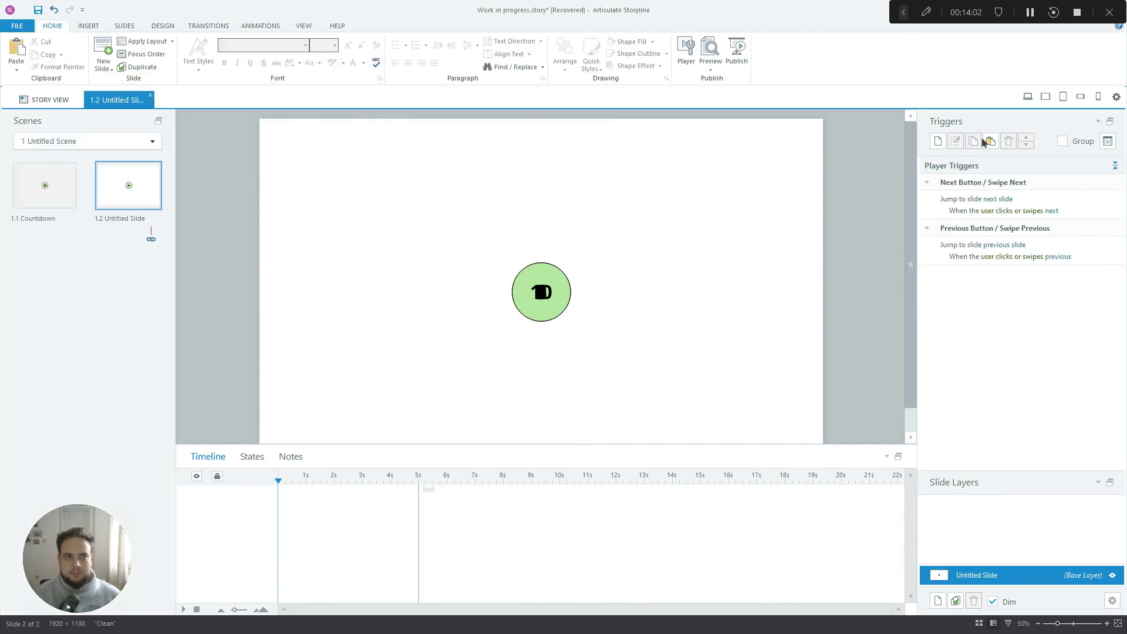
left_click(1027, 98)
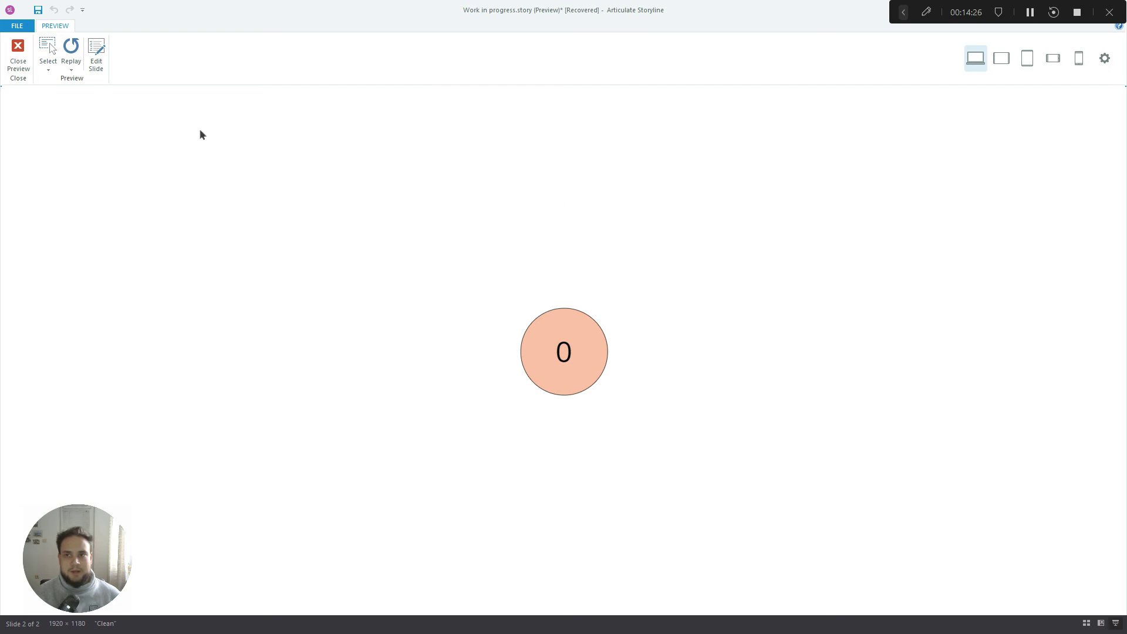
left_click(16, 56)
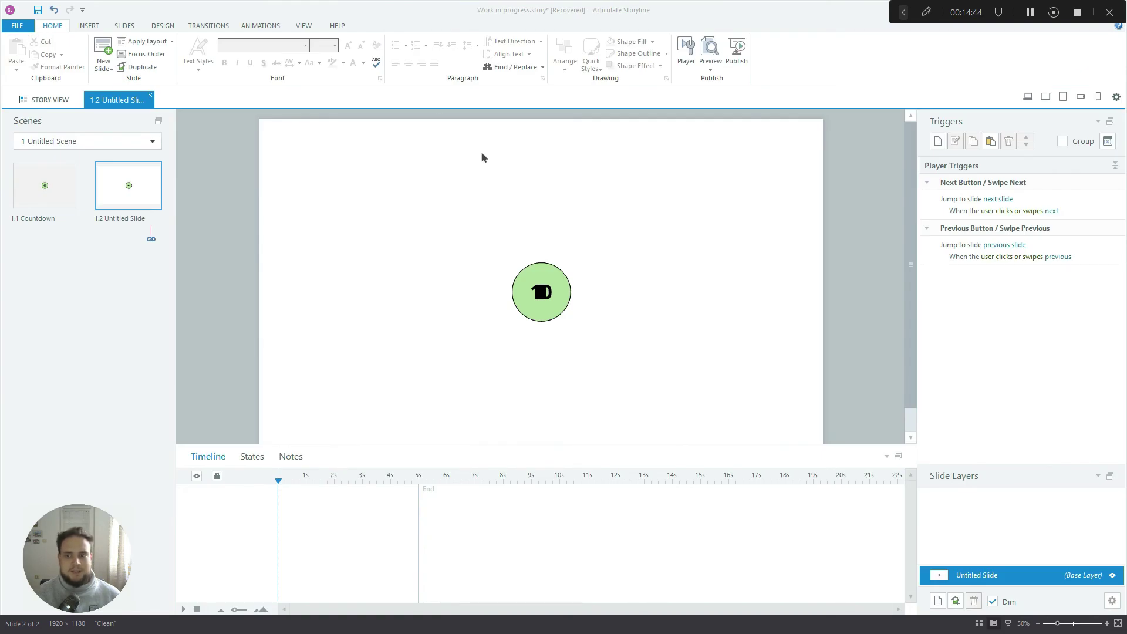
Add ticking.mp3 twice to the Countdown Tutorial layout, moving the second clip to about 5.5–9.5s.
left_click(303, 26)
left_click(64, 55)
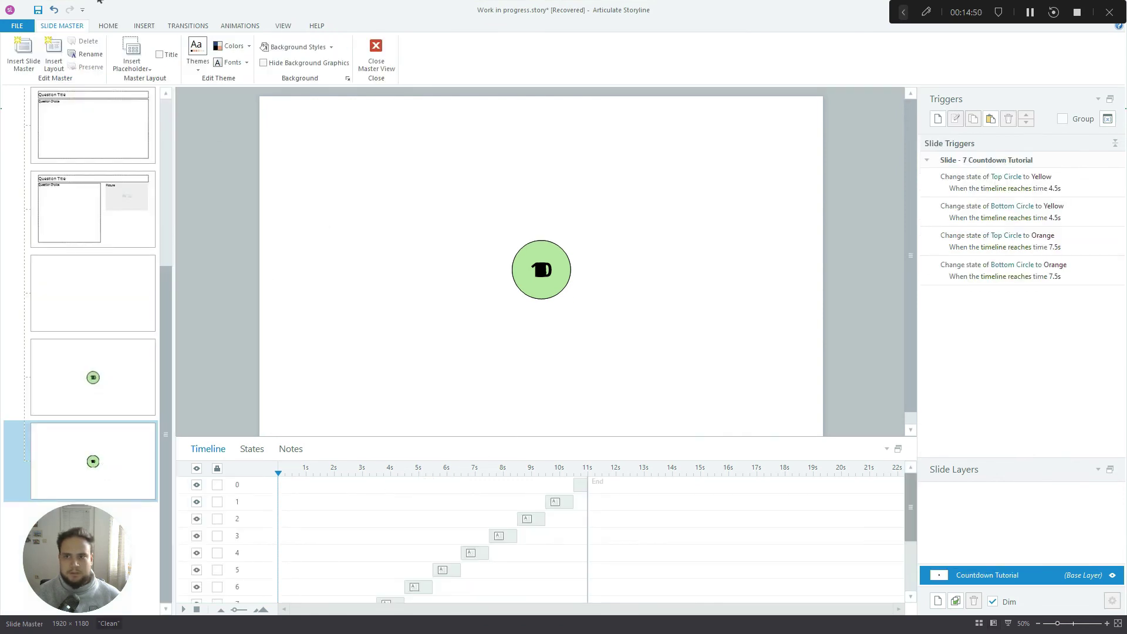
left_click(144, 27)
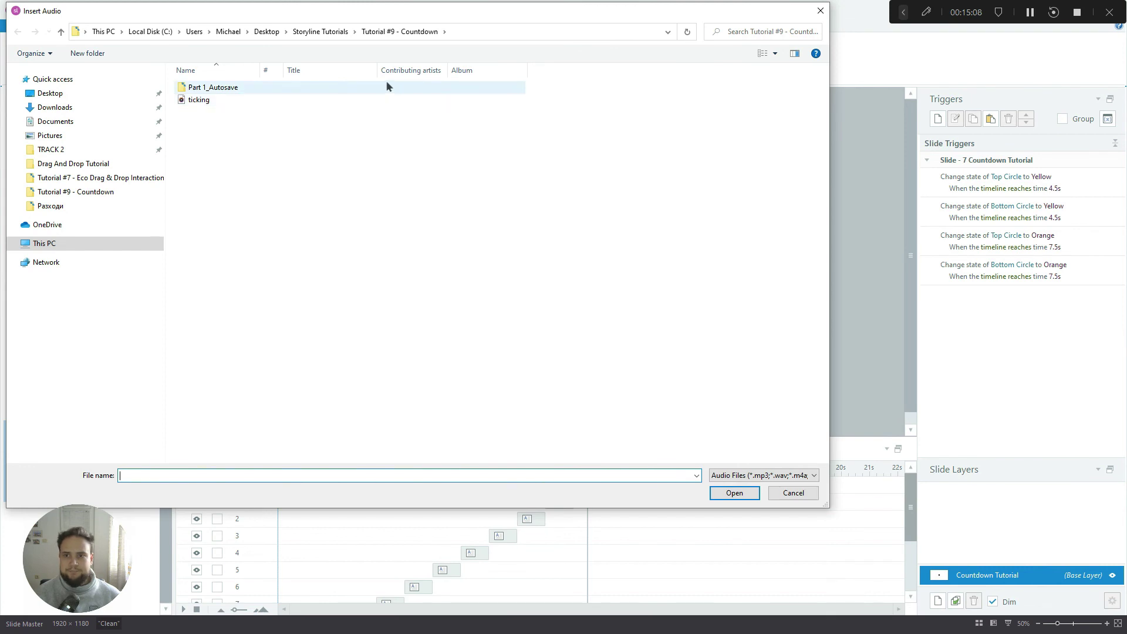
double_click(220, 98)
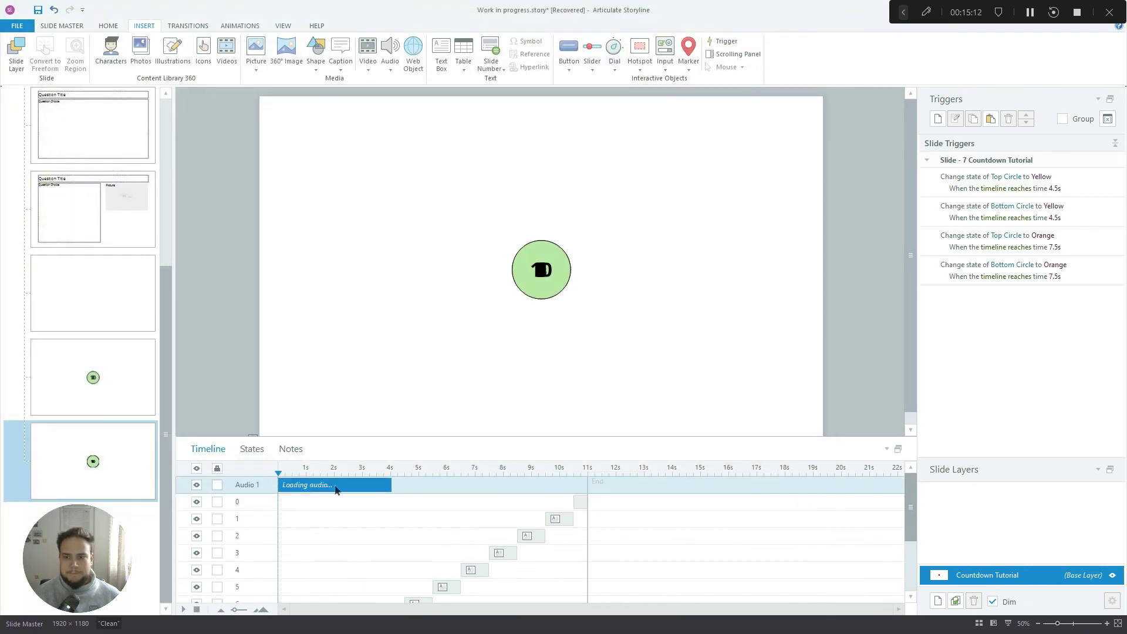
left_click_drag(332, 503, 341, 562)
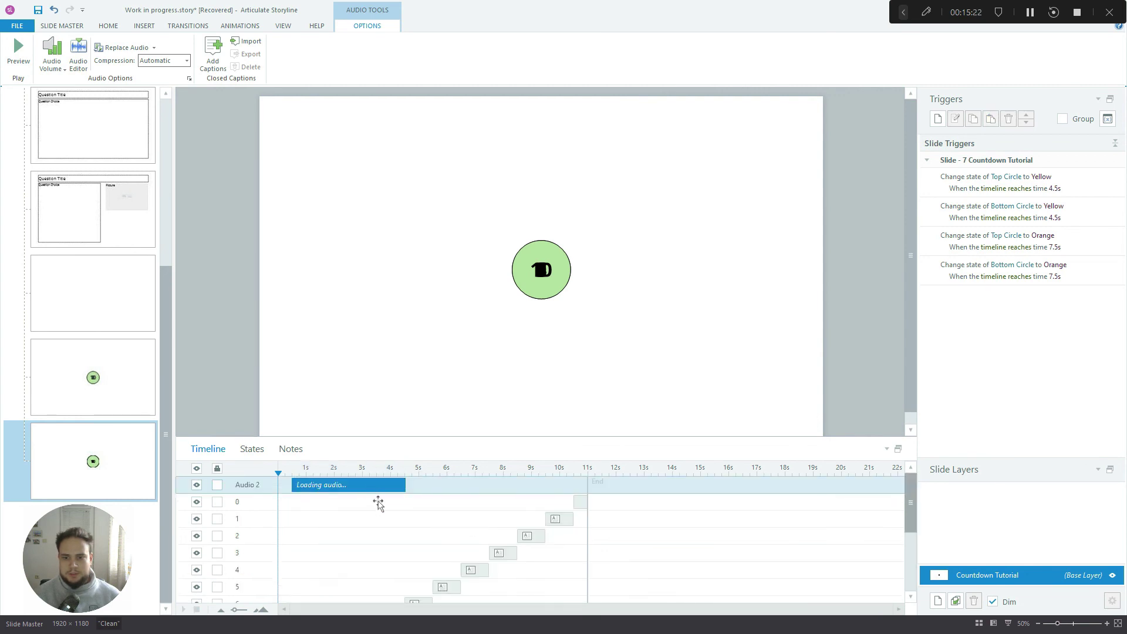
left_click_drag(378, 503, 504, 569)
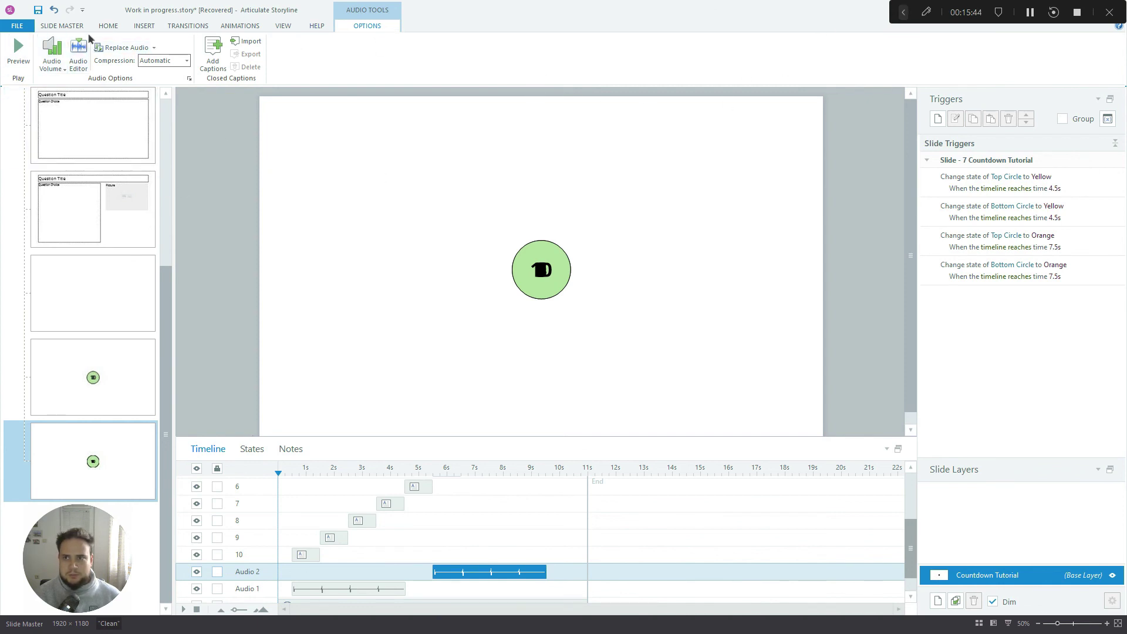
Exit the master view and run a preview of the countdown slide 1.2, then close it.
left_click(70, 27)
left_click(377, 57)
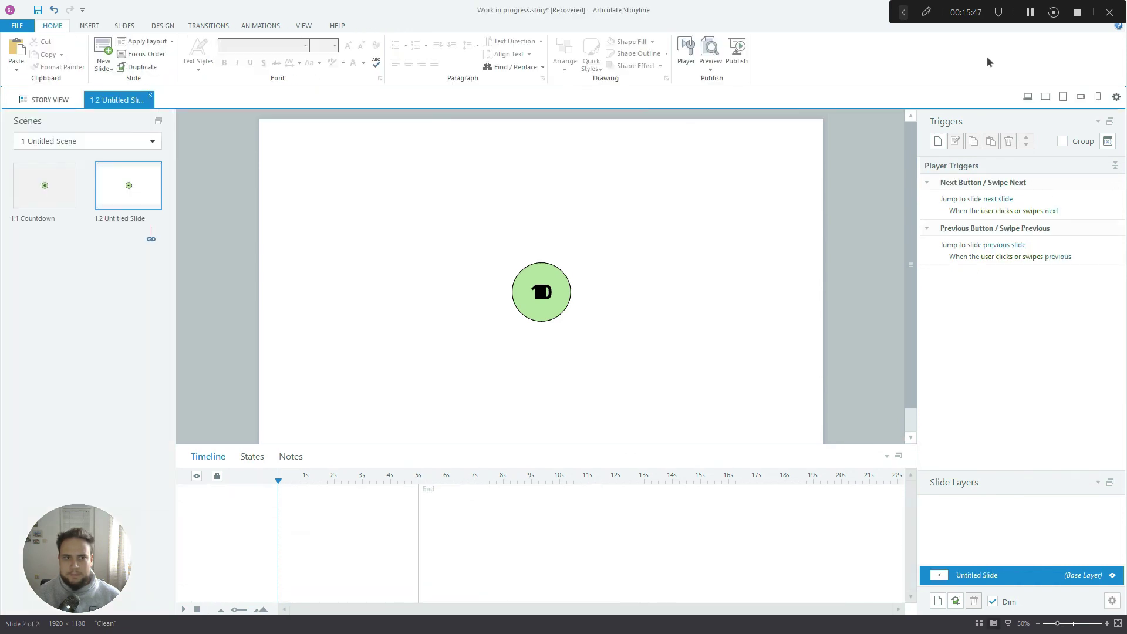
left_click(1028, 96)
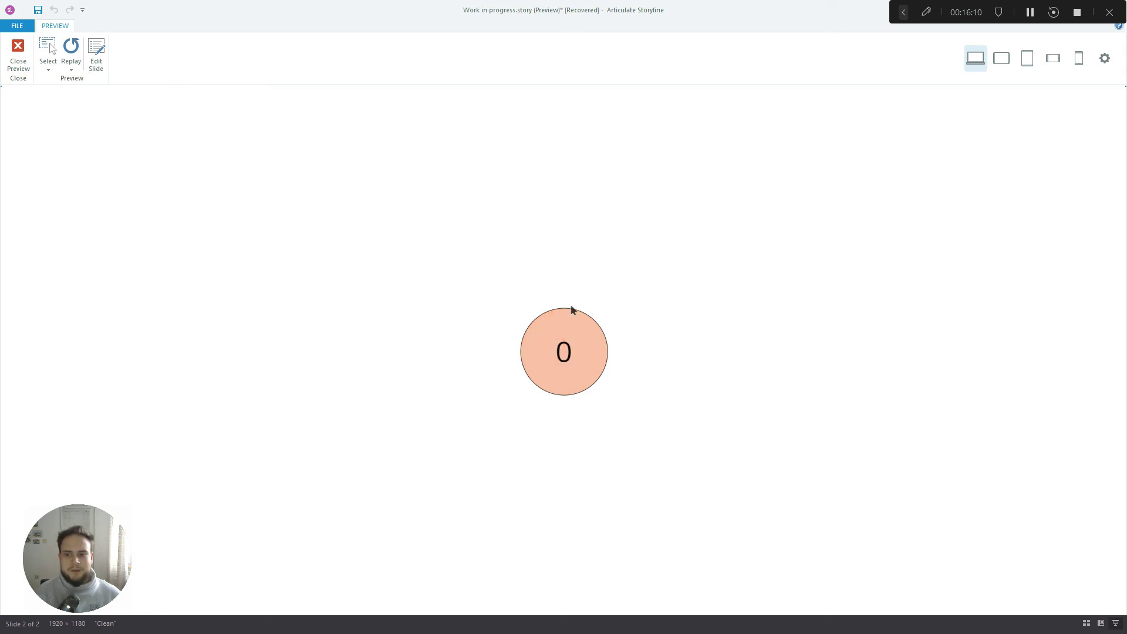
left_click(26, 59)
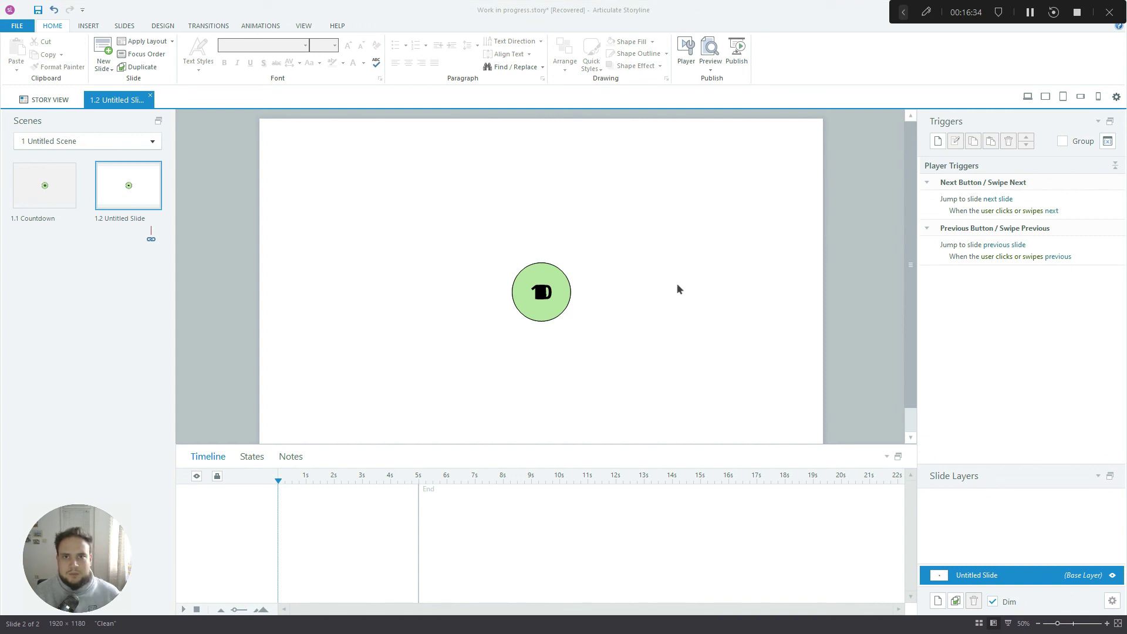
Give slide 1.2 a light gray solid fill background through Format Background.
right_click(636, 264)
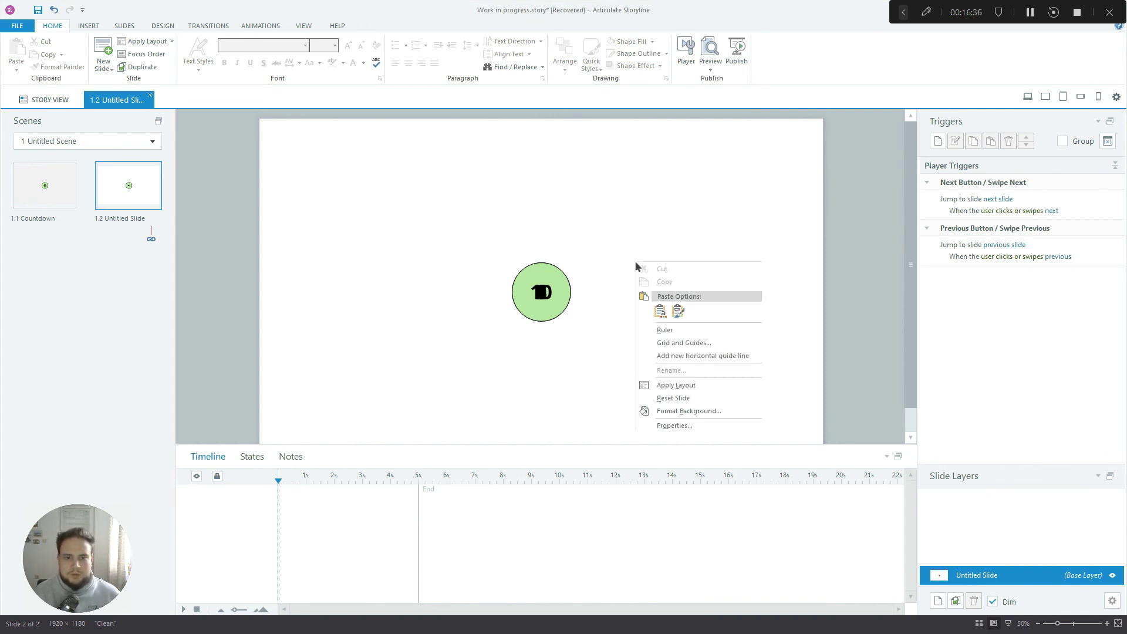
left_click(691, 408)
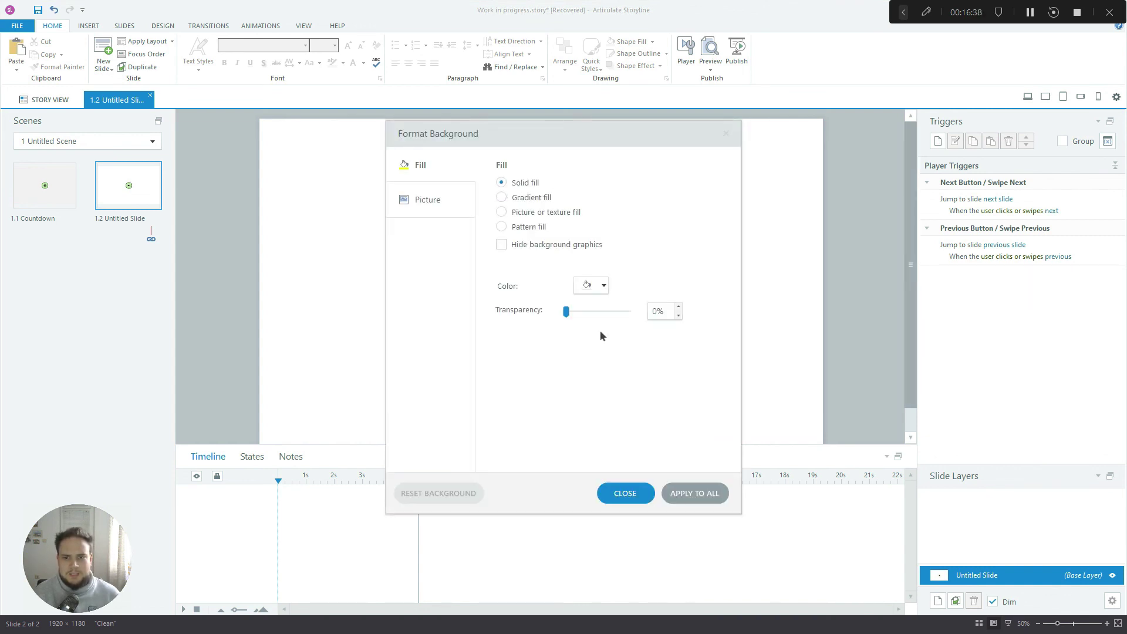
left_click(591, 285)
left_click(584, 322)
left_click(625, 495)
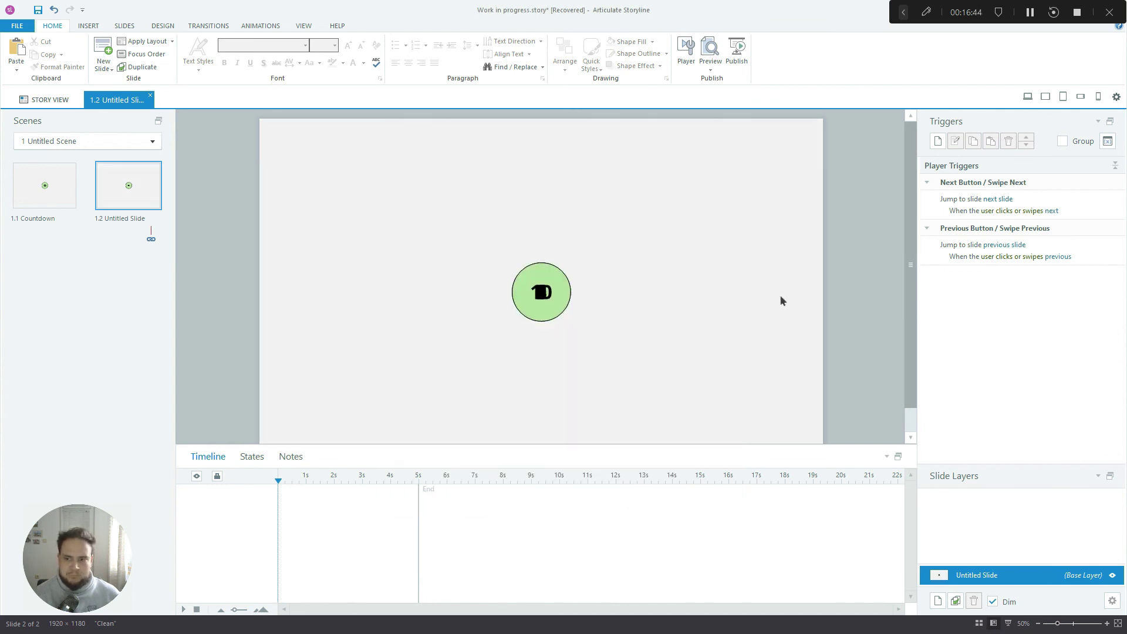
scroll(781, 297, "down", 1)
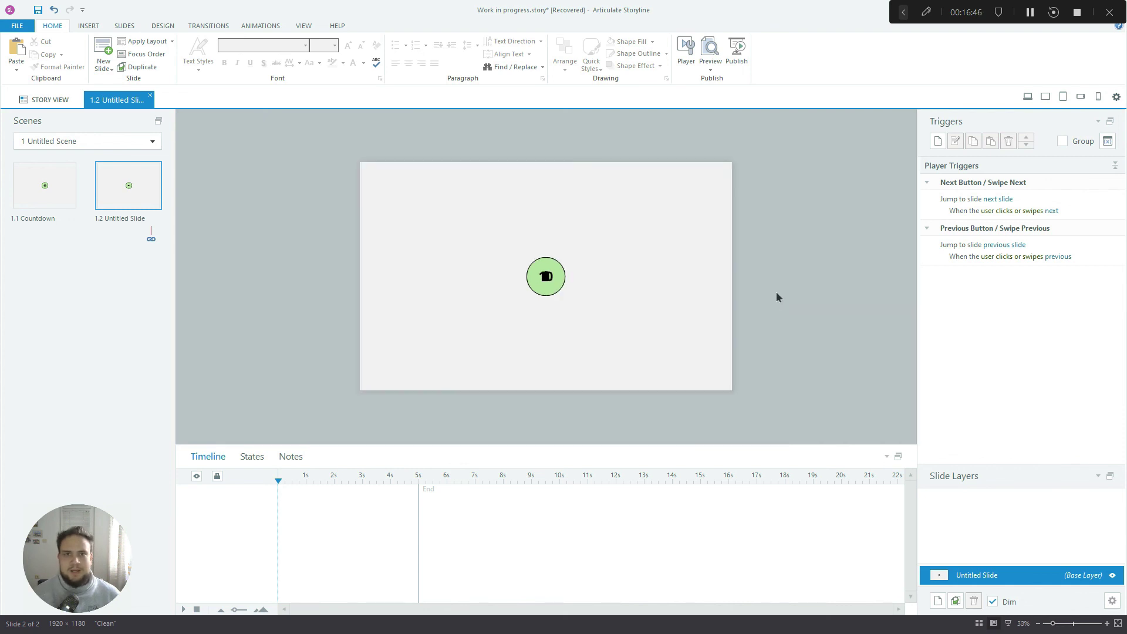